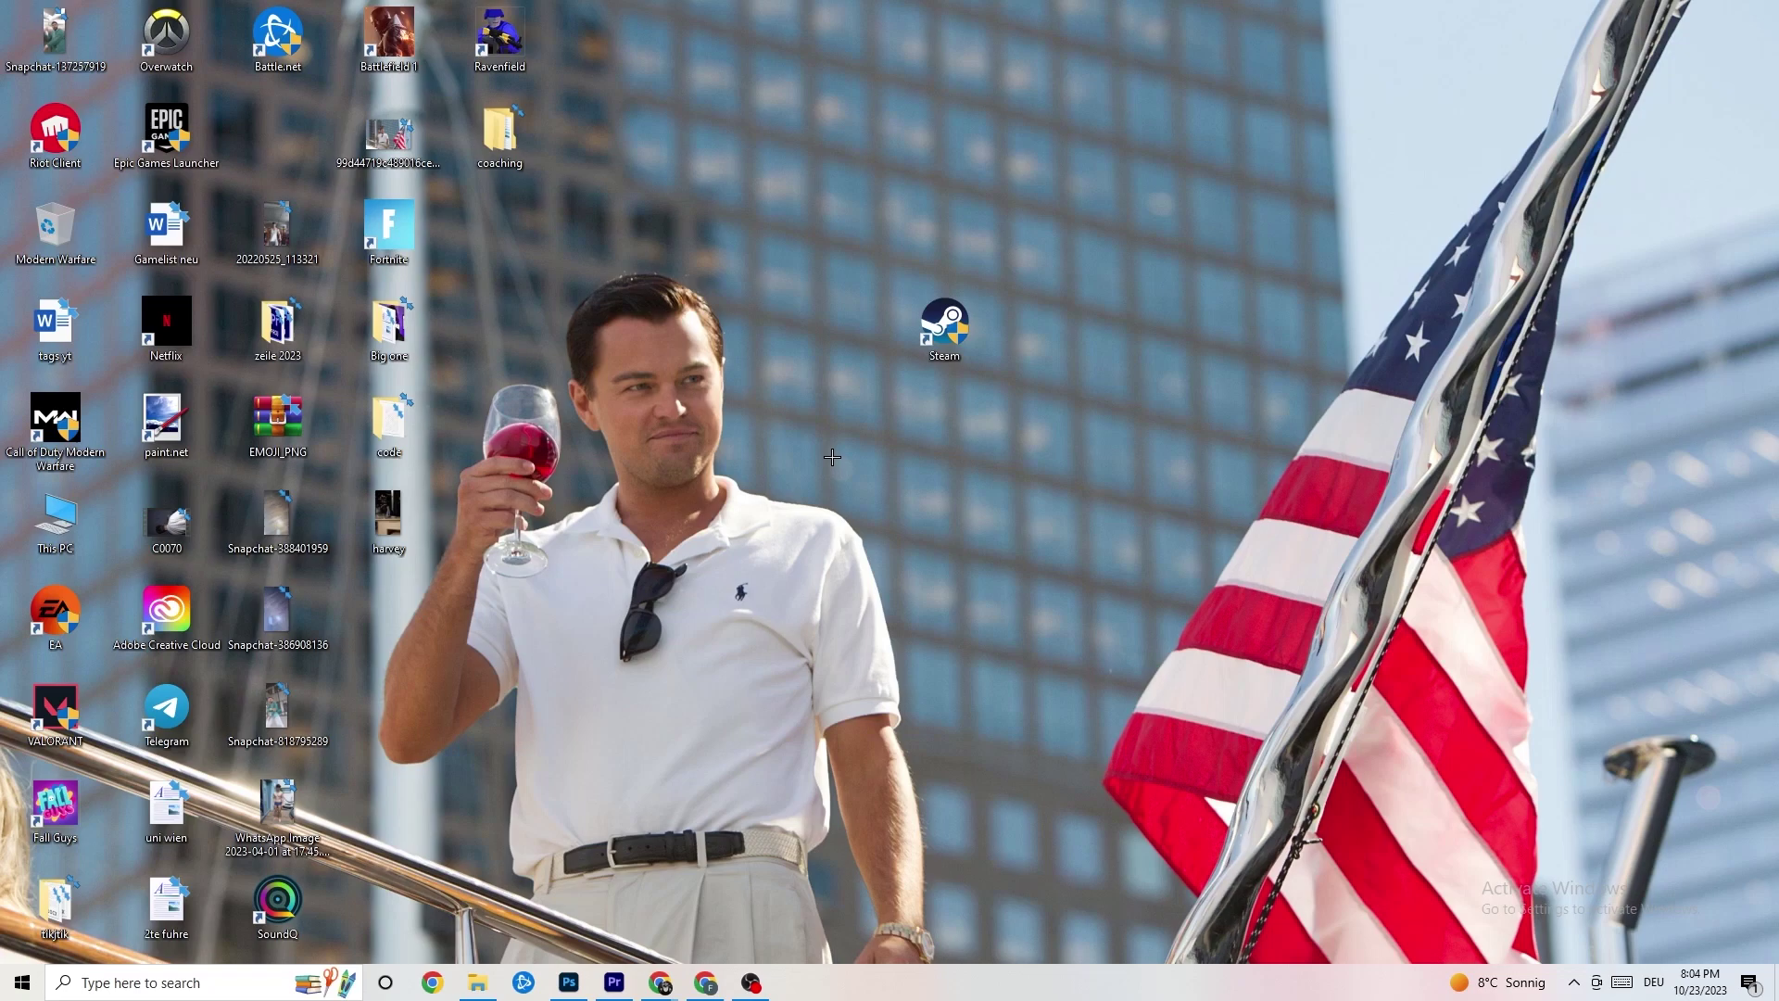
Open the compatibility settings of the Steam desktop shortcut's properties.
left_click_drag(941, 329, 828, 401)
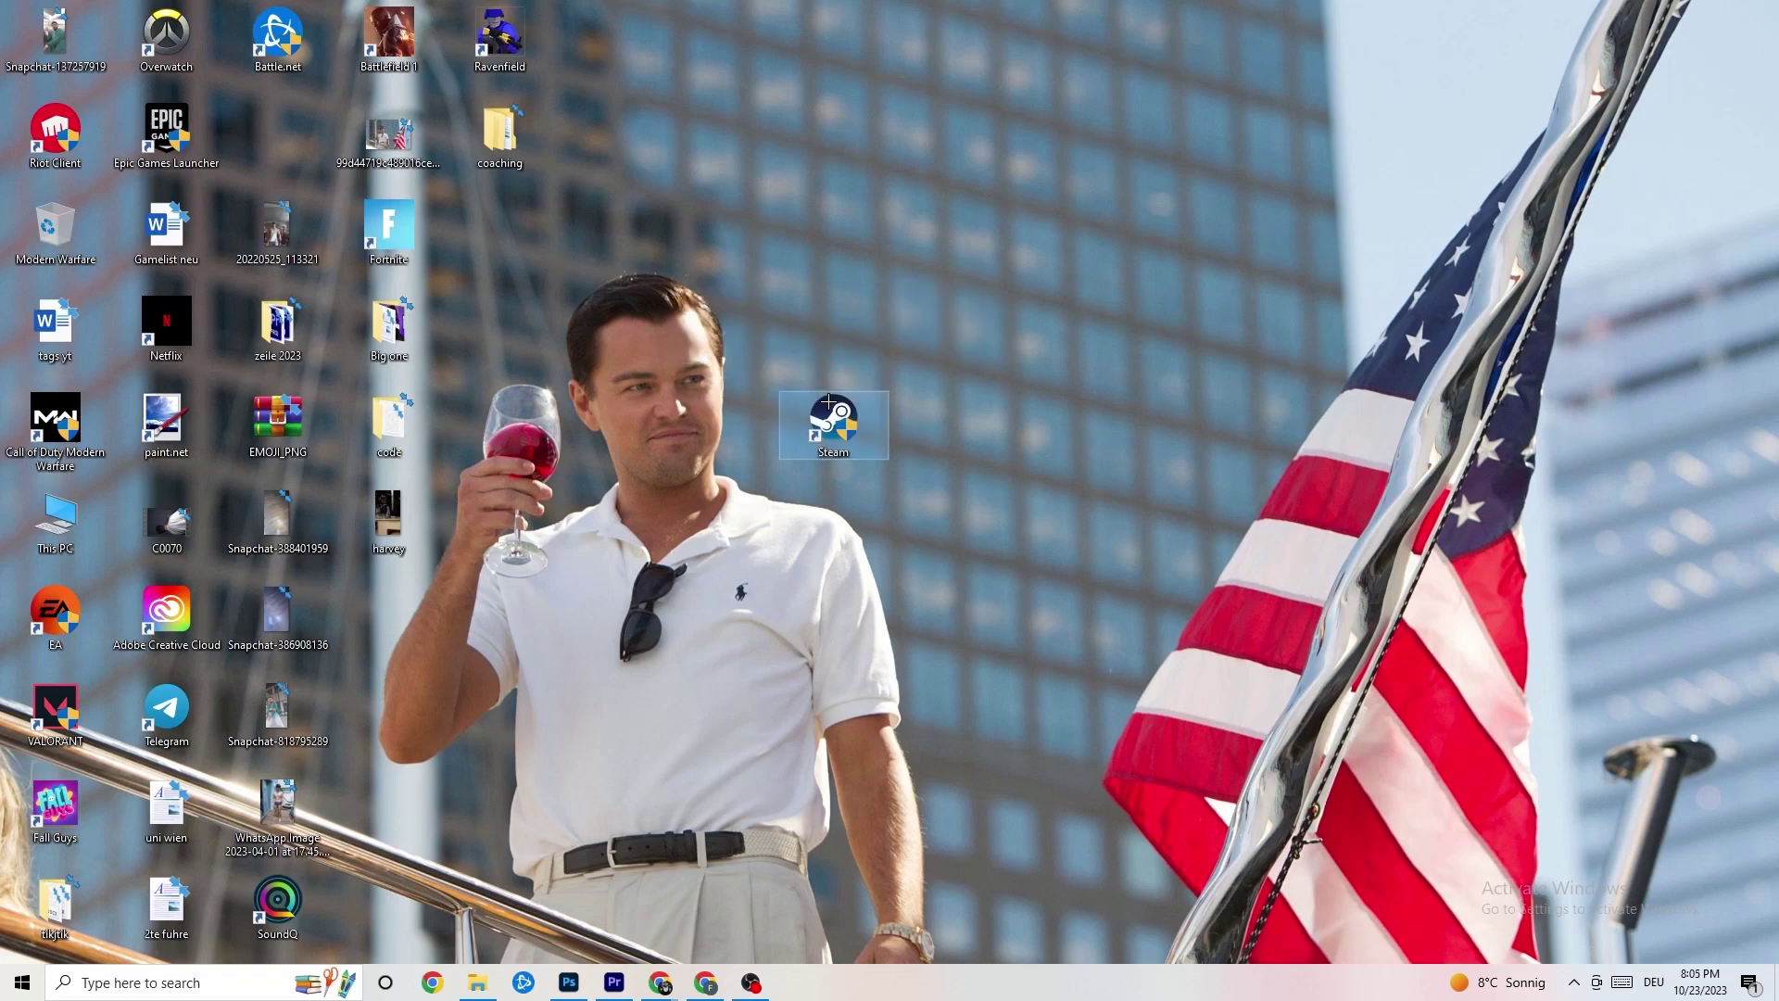
right_click(838, 428)
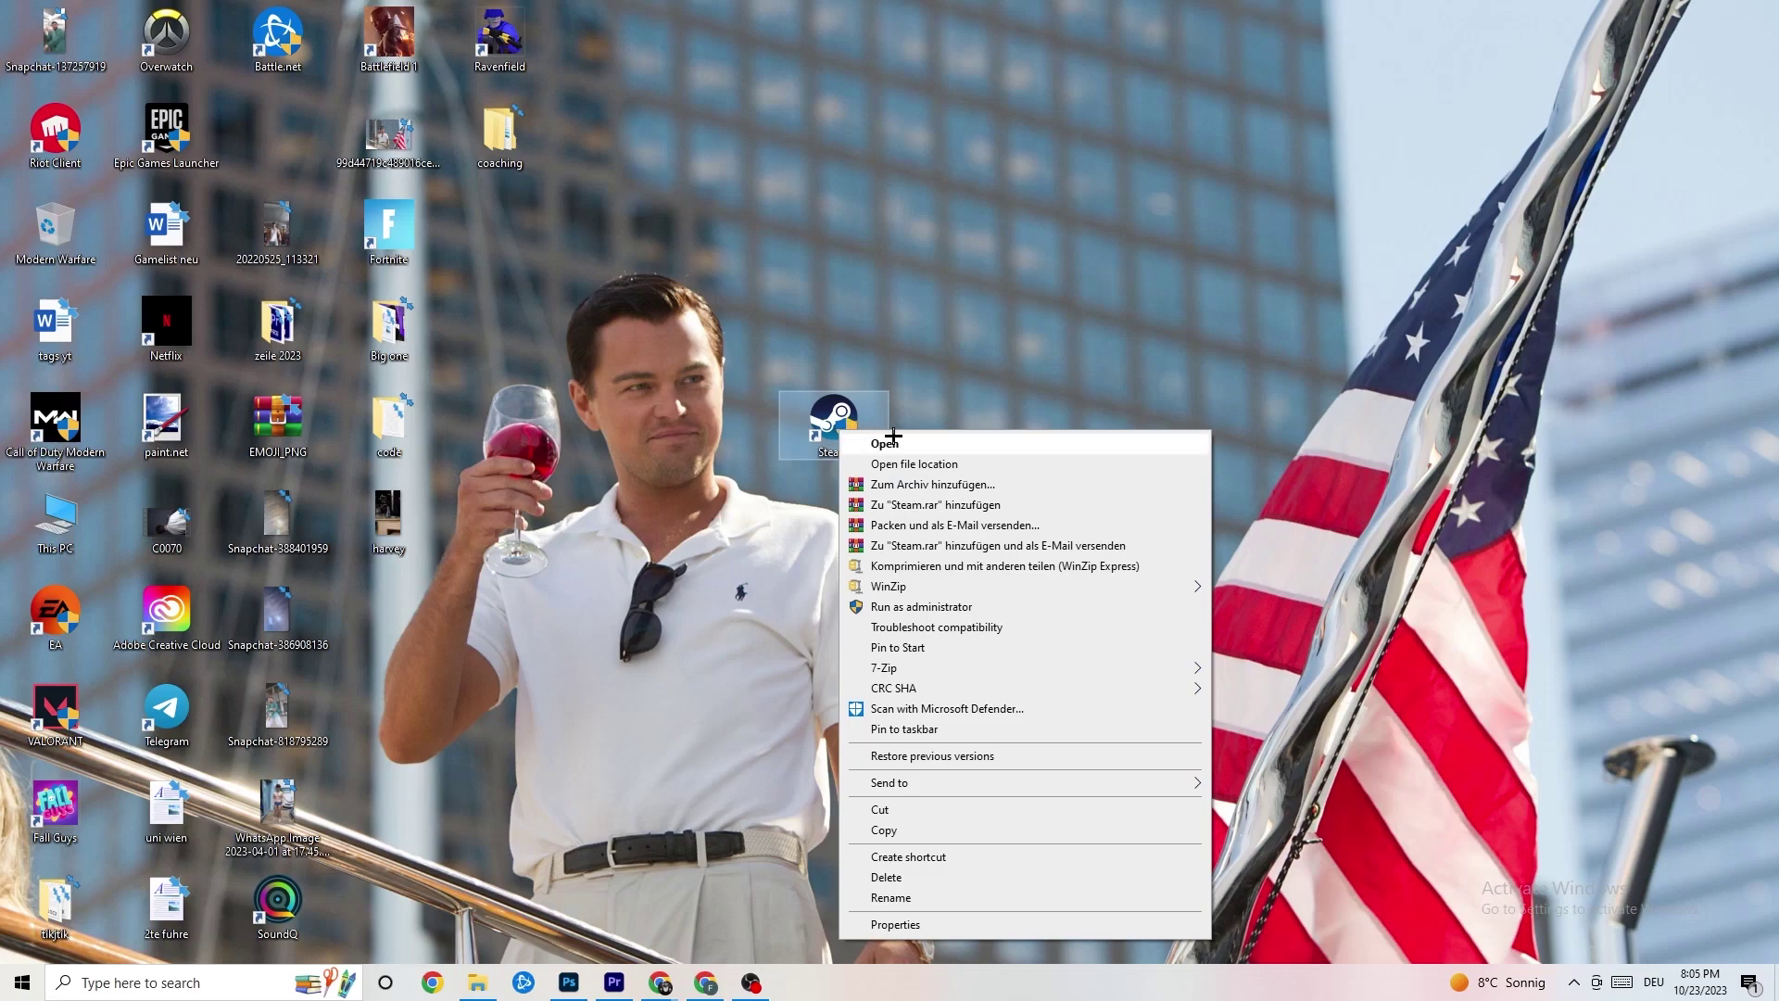
left_click(950, 924)
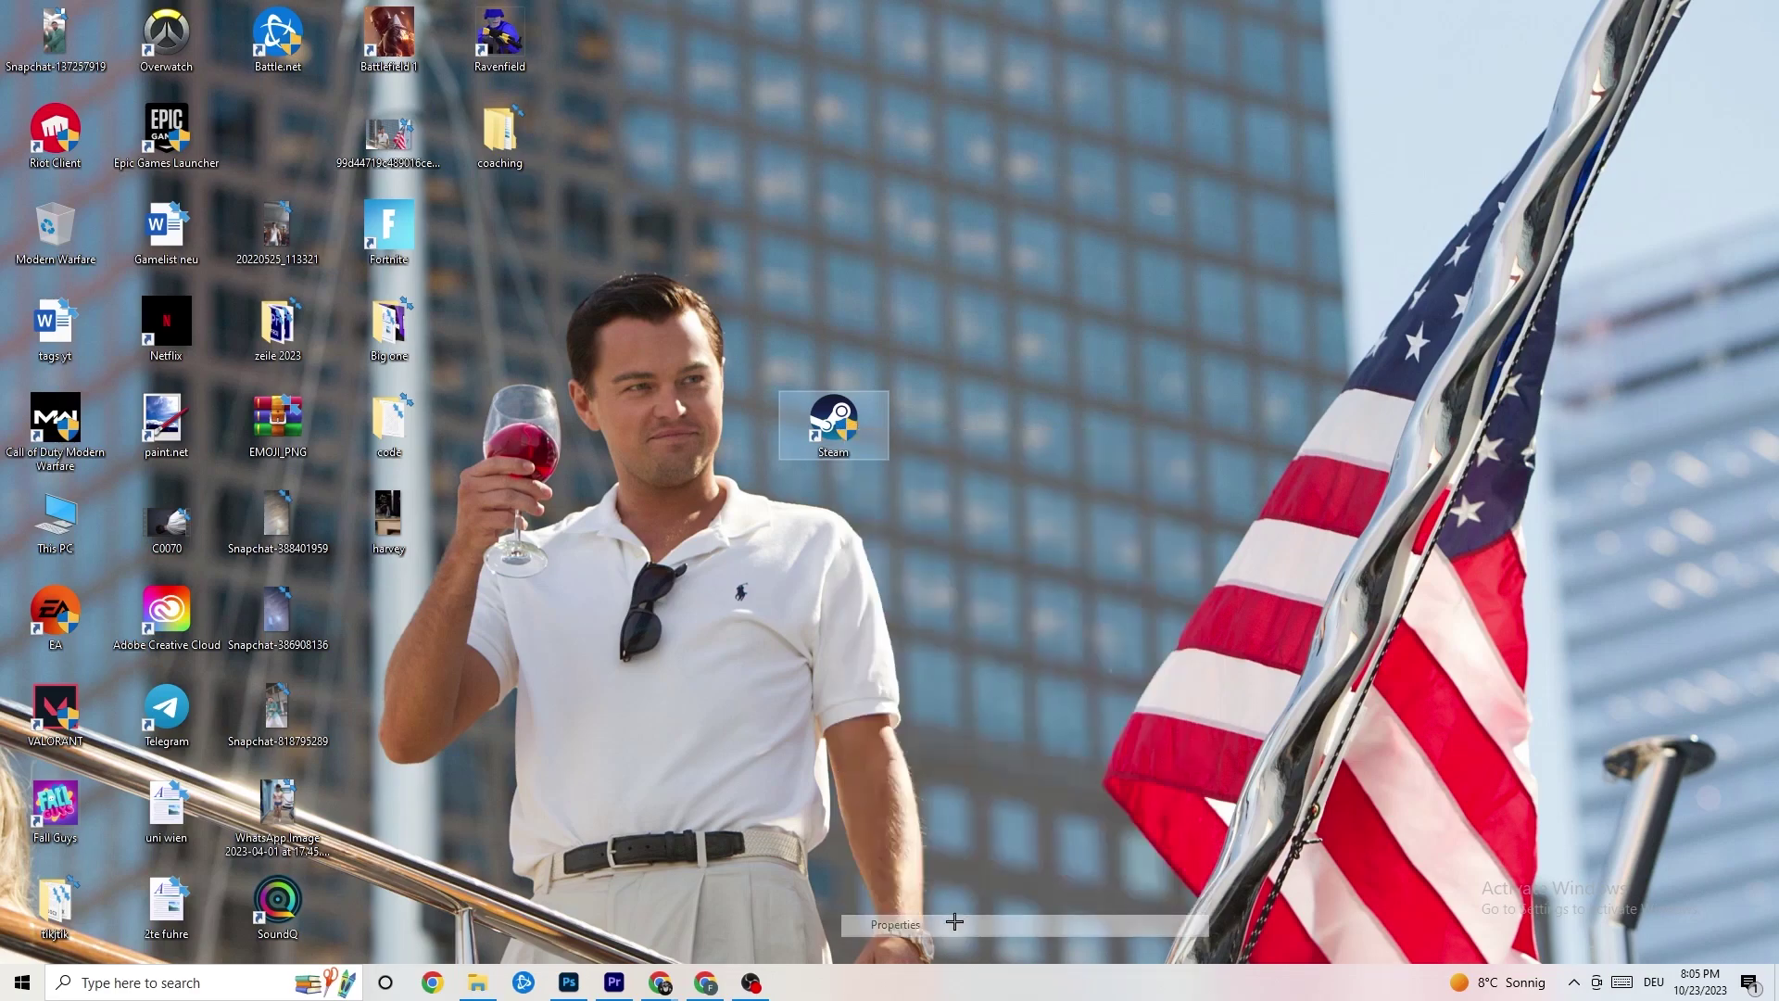
left_click_drag(979, 443, 835, 247)
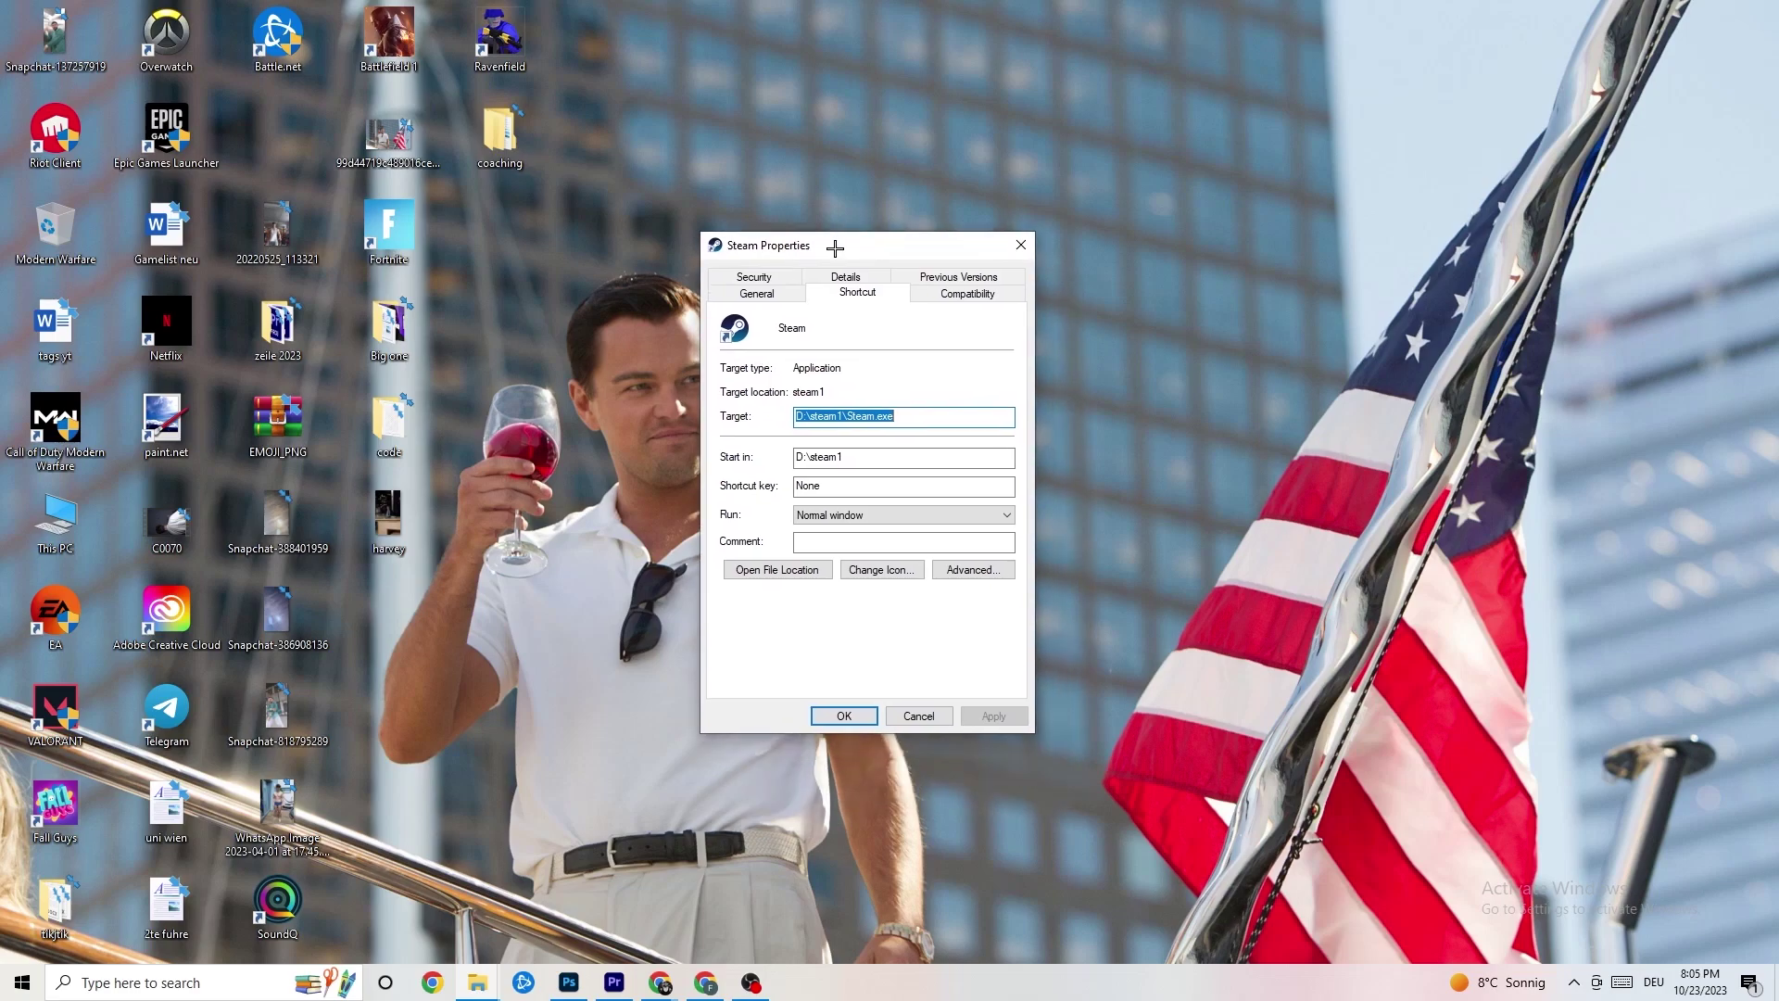
left_click(960, 295)
left_click_drag(895, 247, 857, 125)
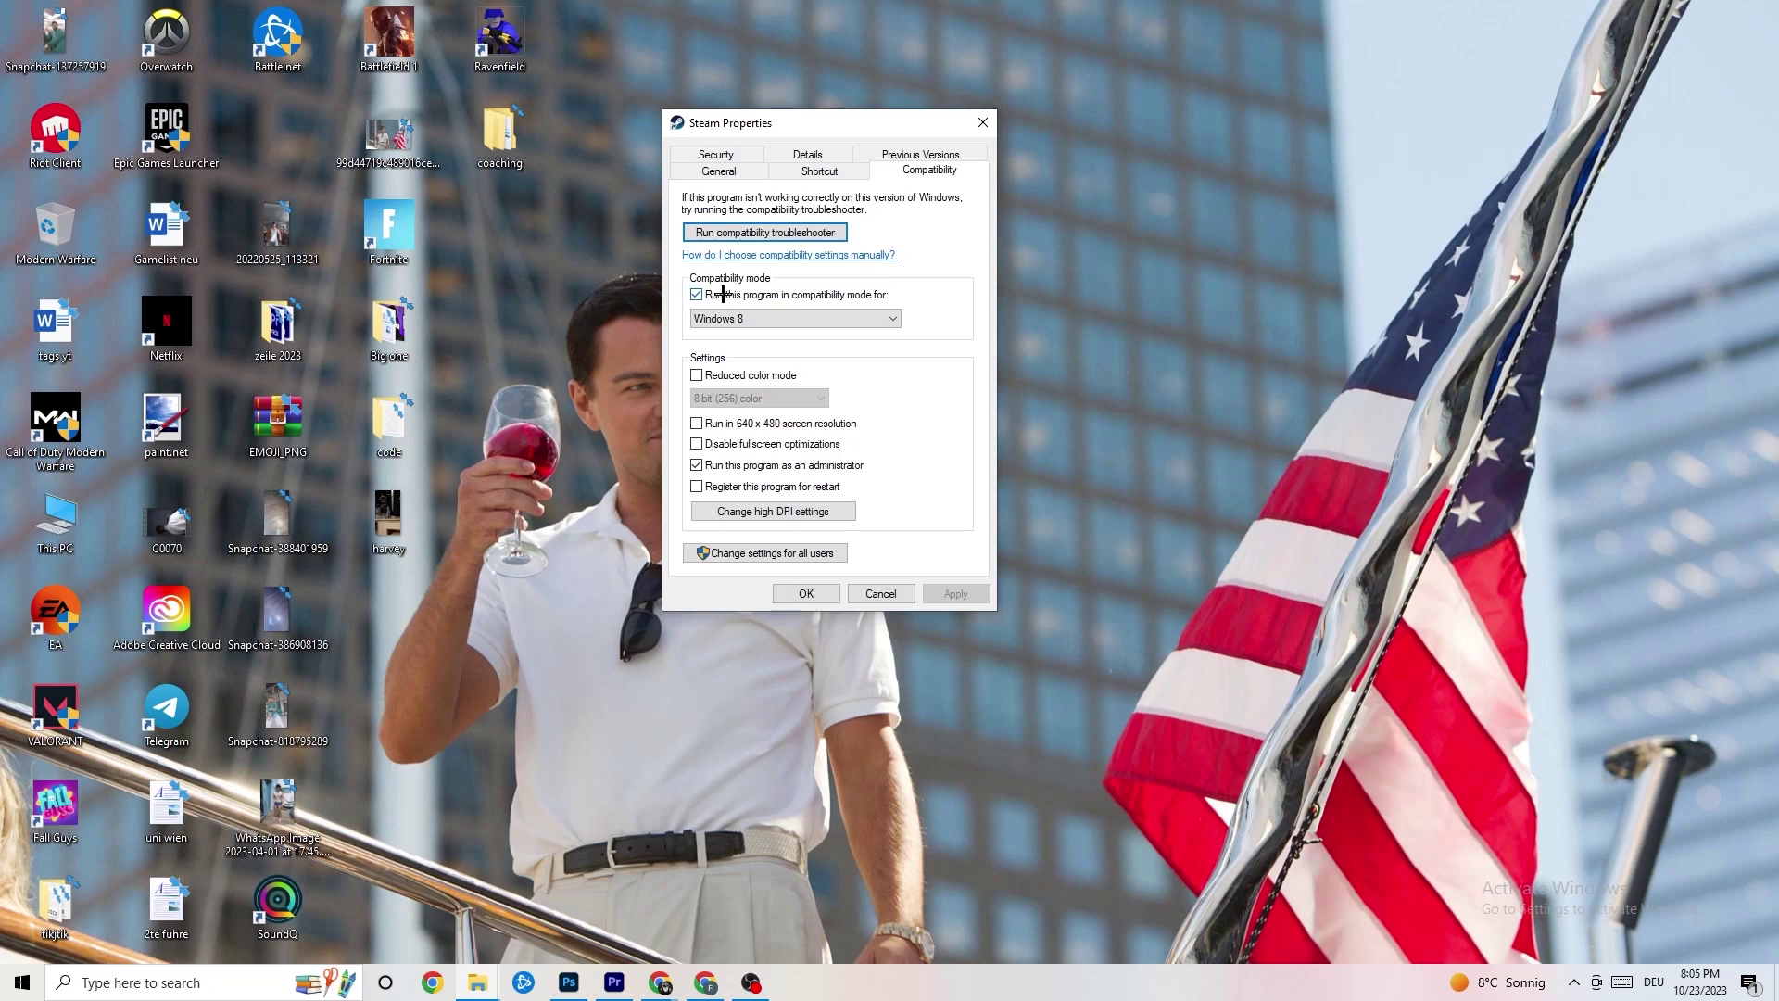
Keep the Steam shortcut's compatibility mode at Windows 8 and confirm the properties.
left_click(886, 315)
left_click(927, 300)
left_click(816, 590)
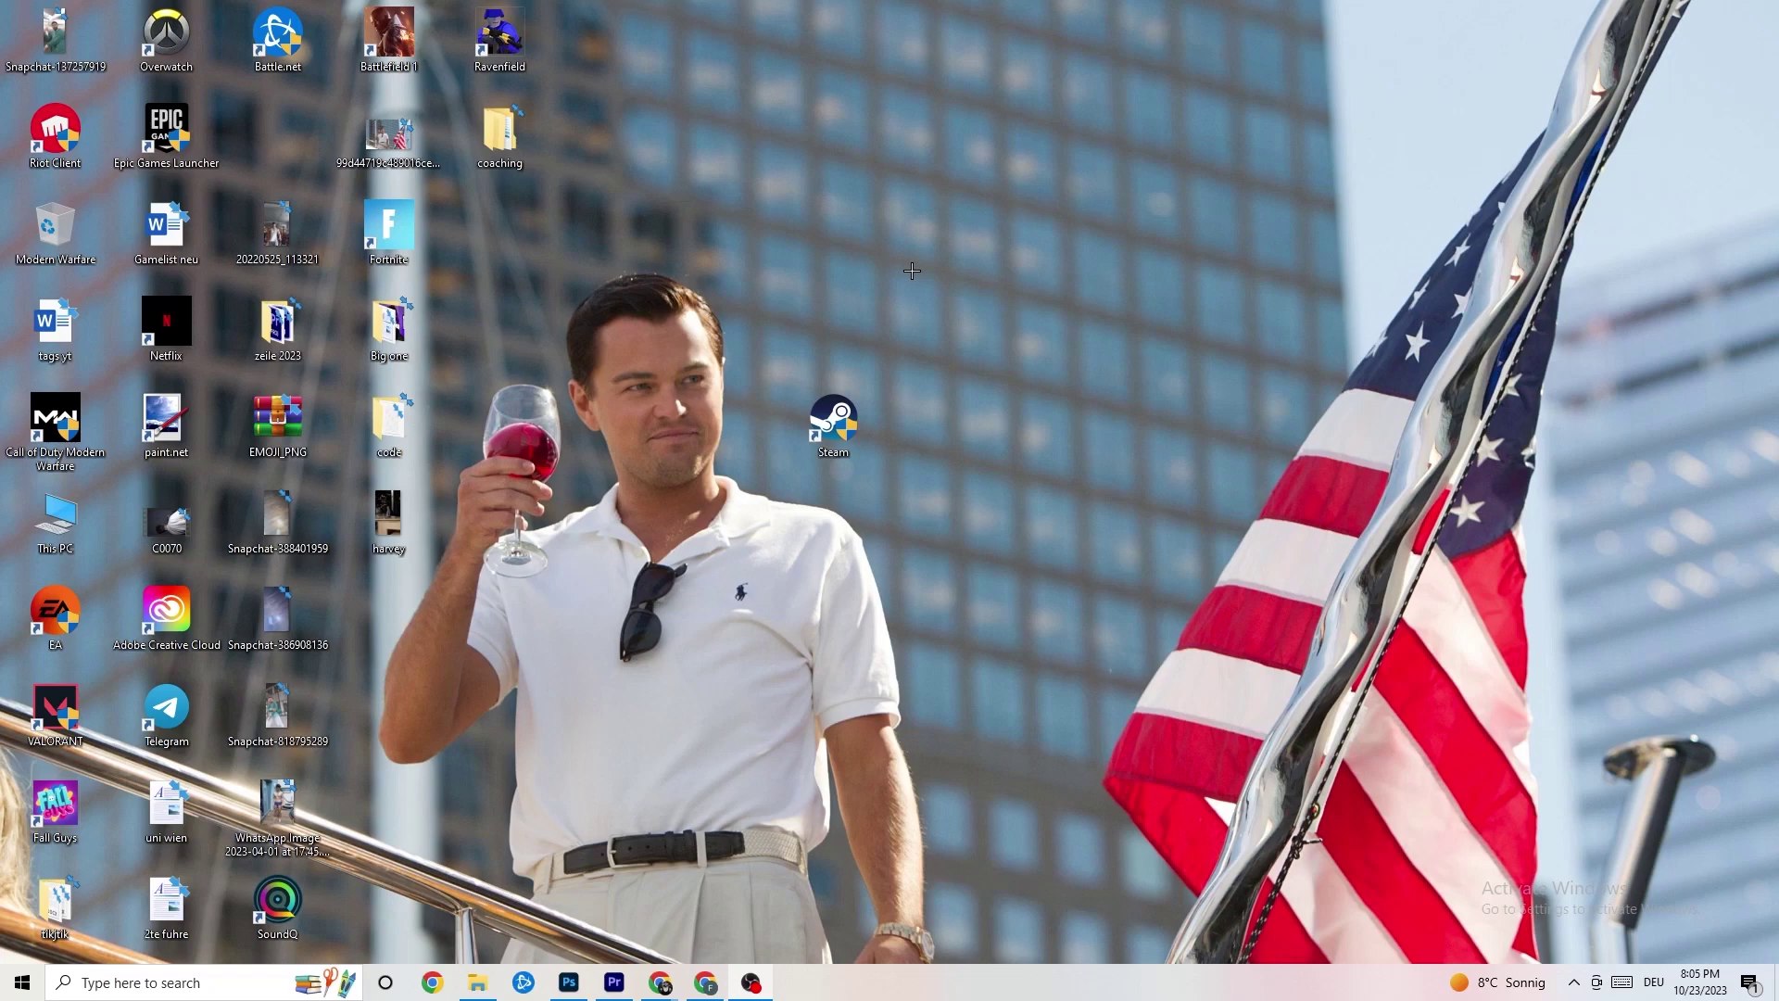
left_click_drag(854, 424, 816, 271)
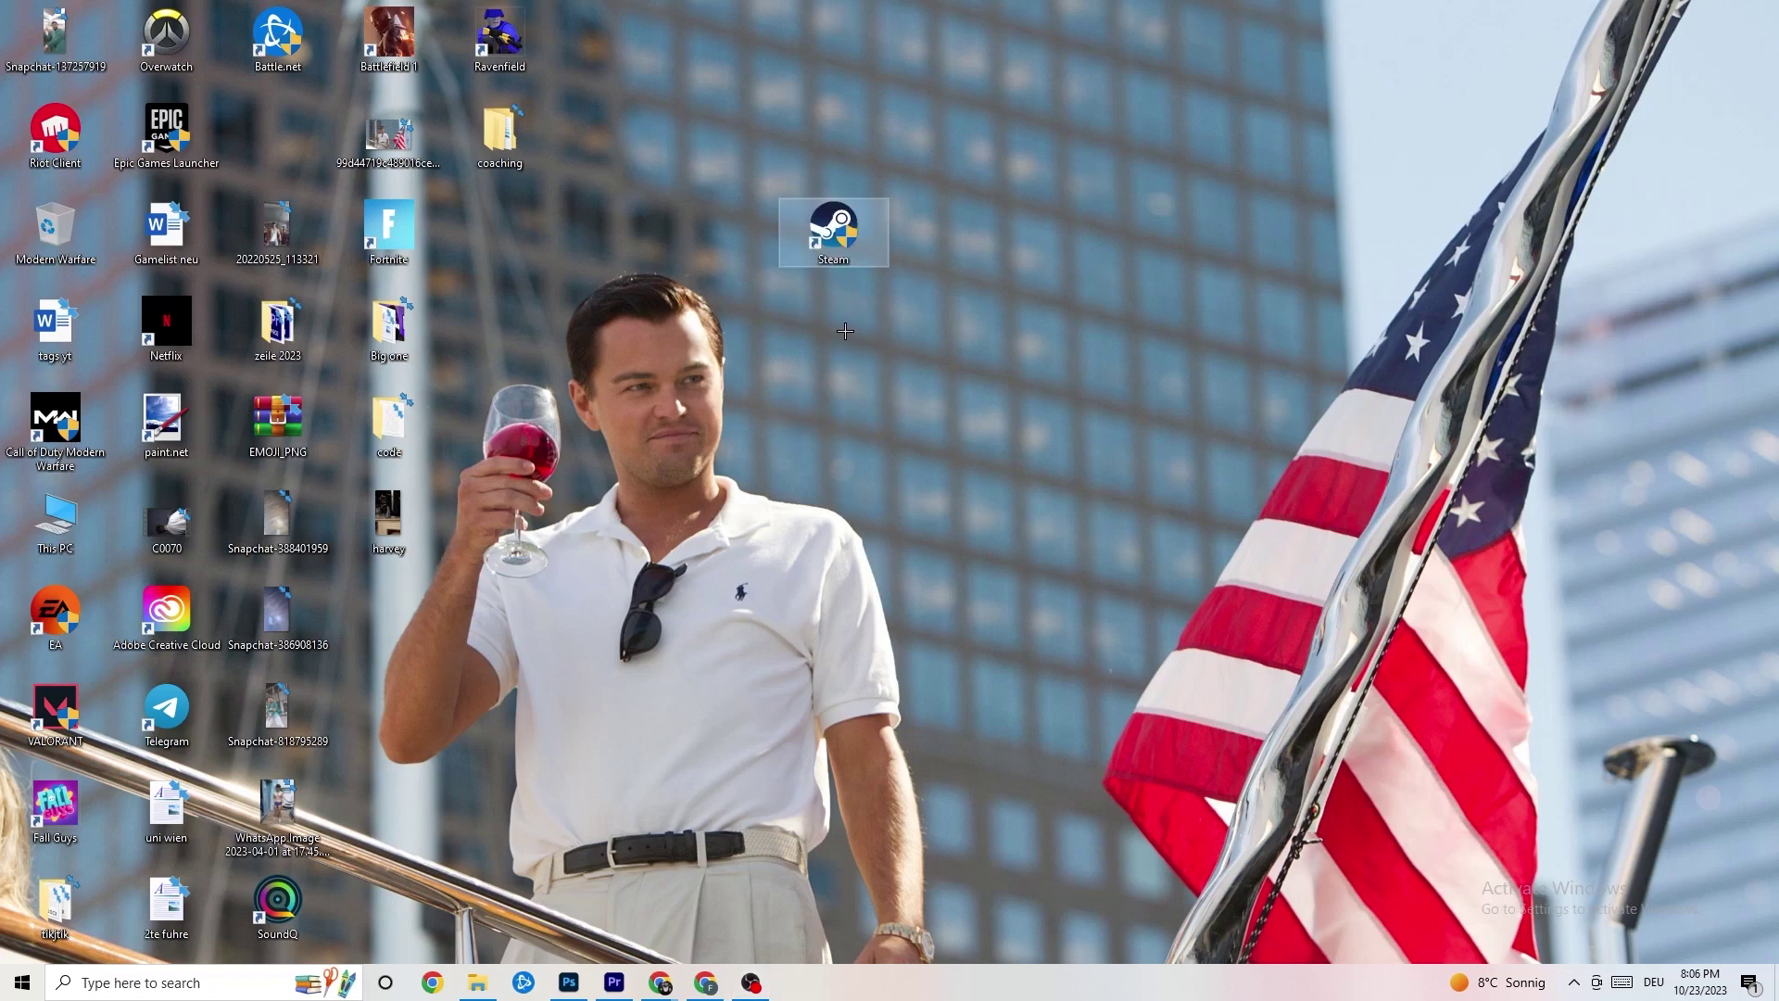
left_click_drag(832, 225, 716, 315)
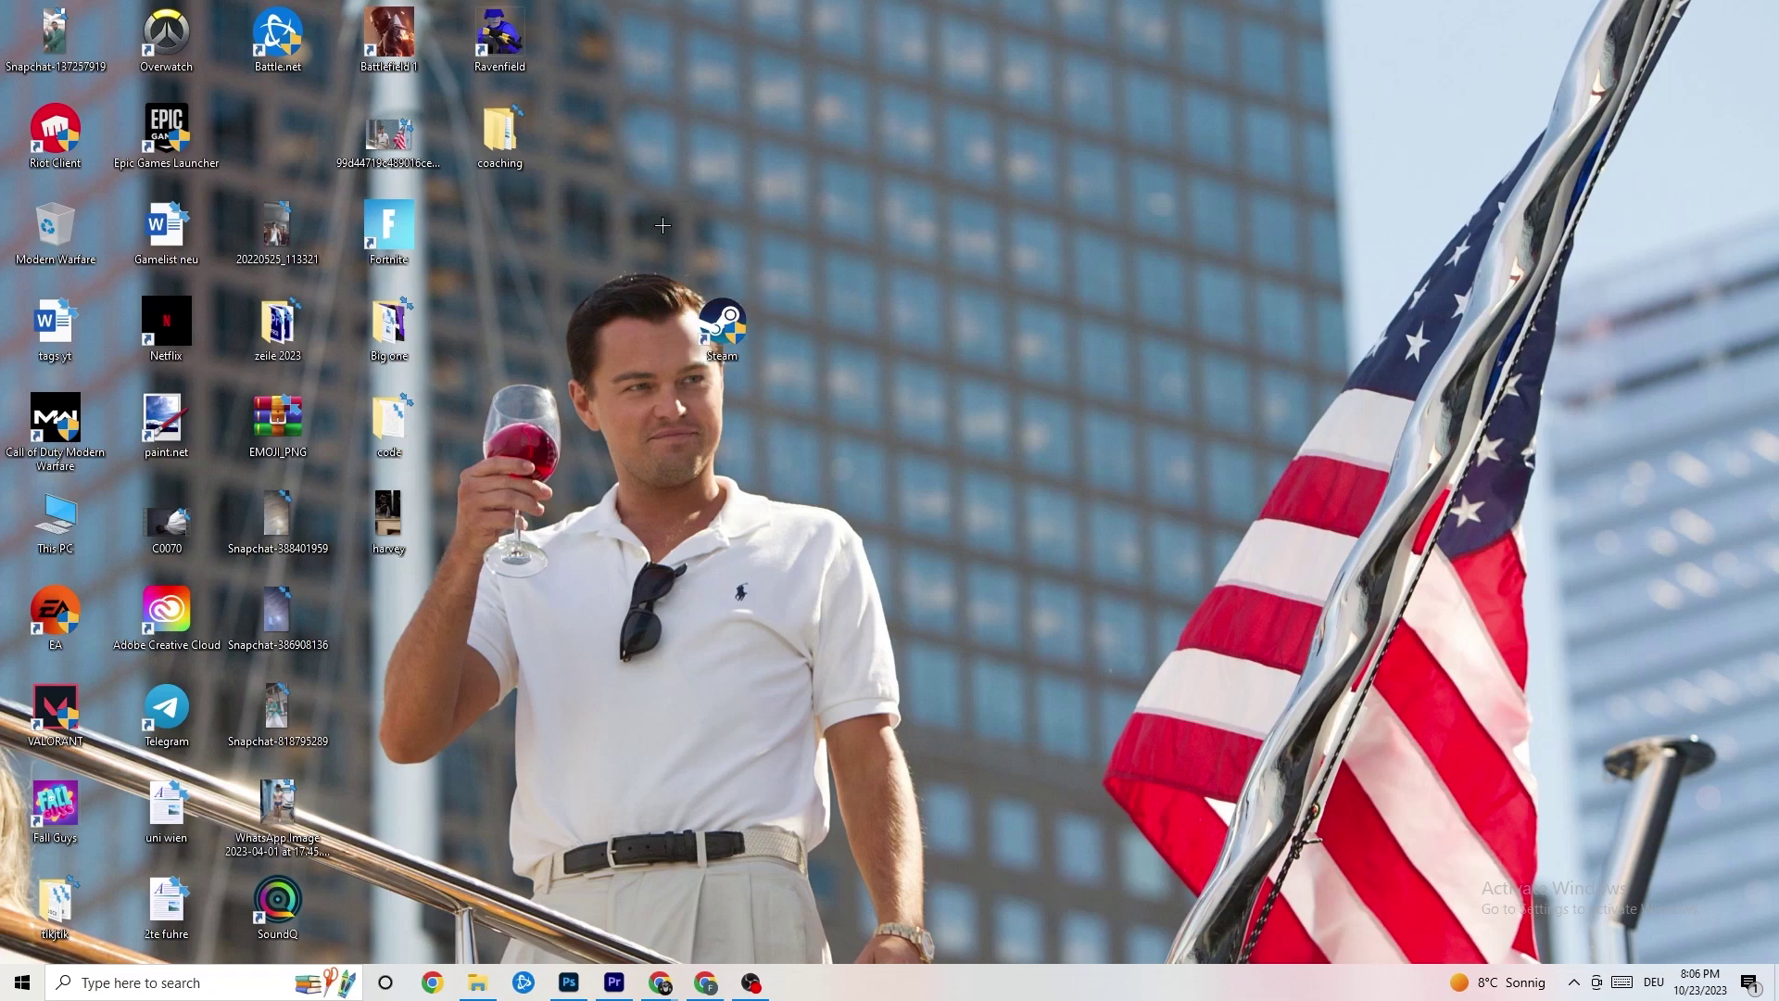
left_click_drag(712, 296, 824, 295)
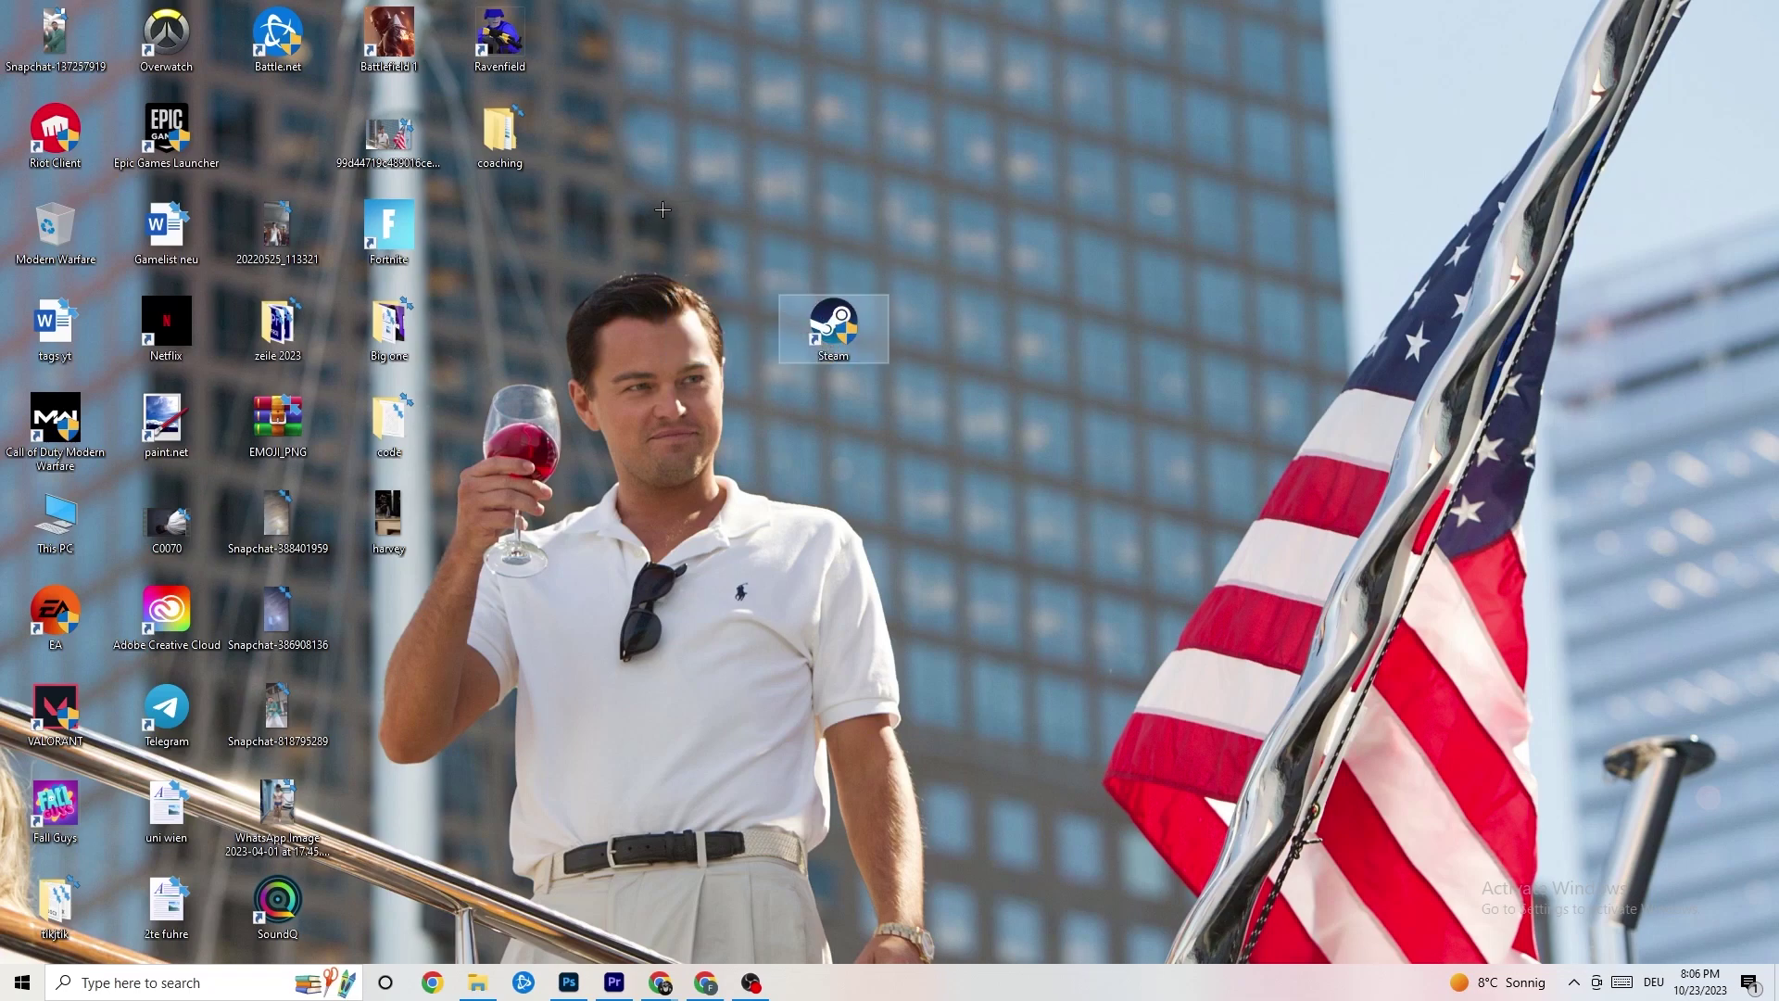
Check the Steam shortcut's compatibility settings again and close its properties without changes.
right_click(827, 350)
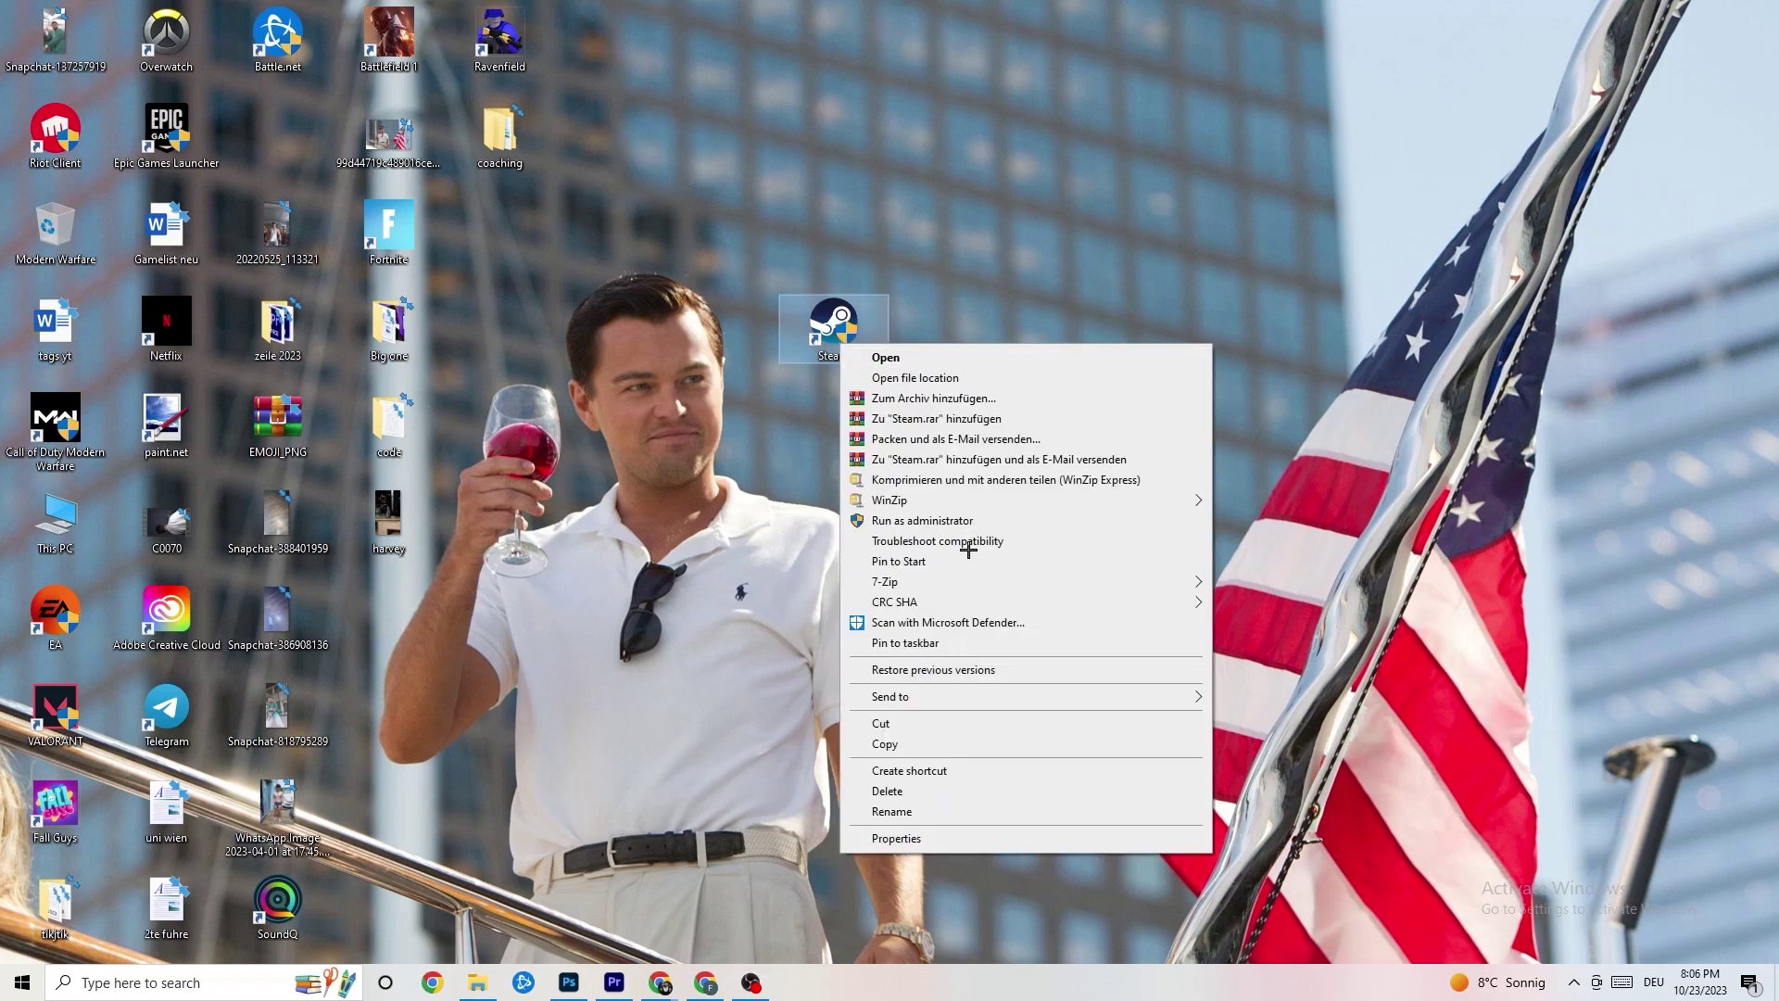
left_click(925, 834)
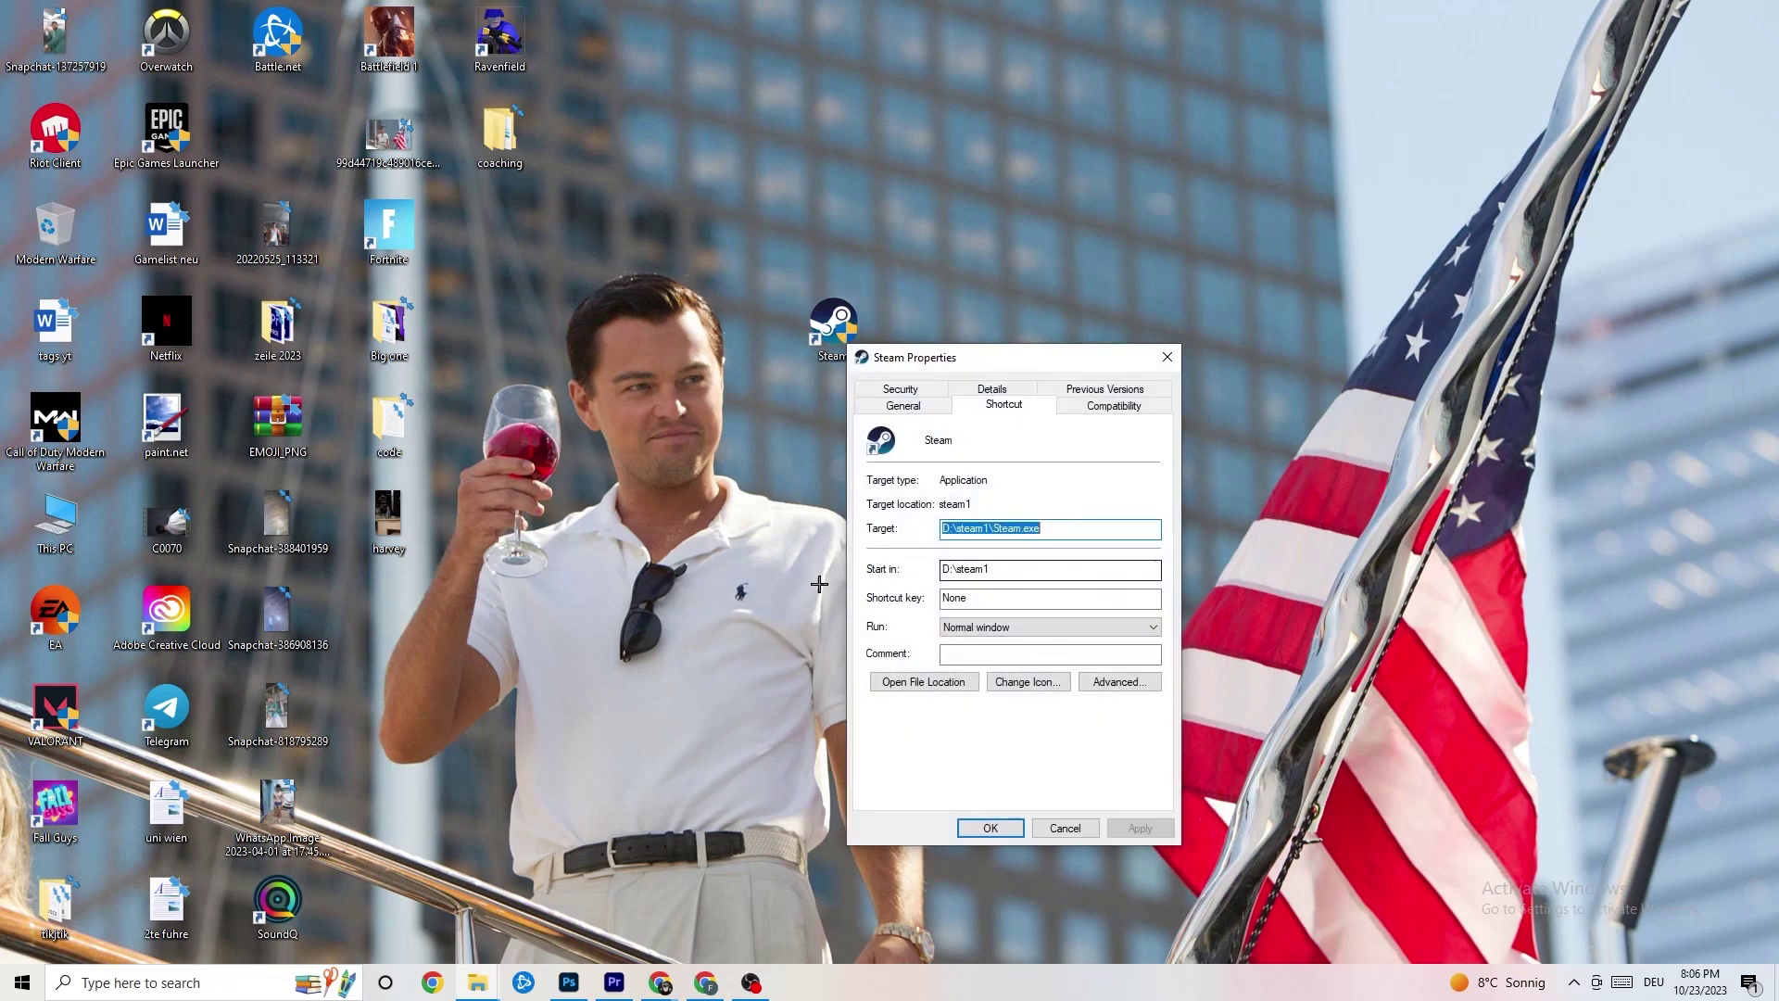
left_click(1116, 407)
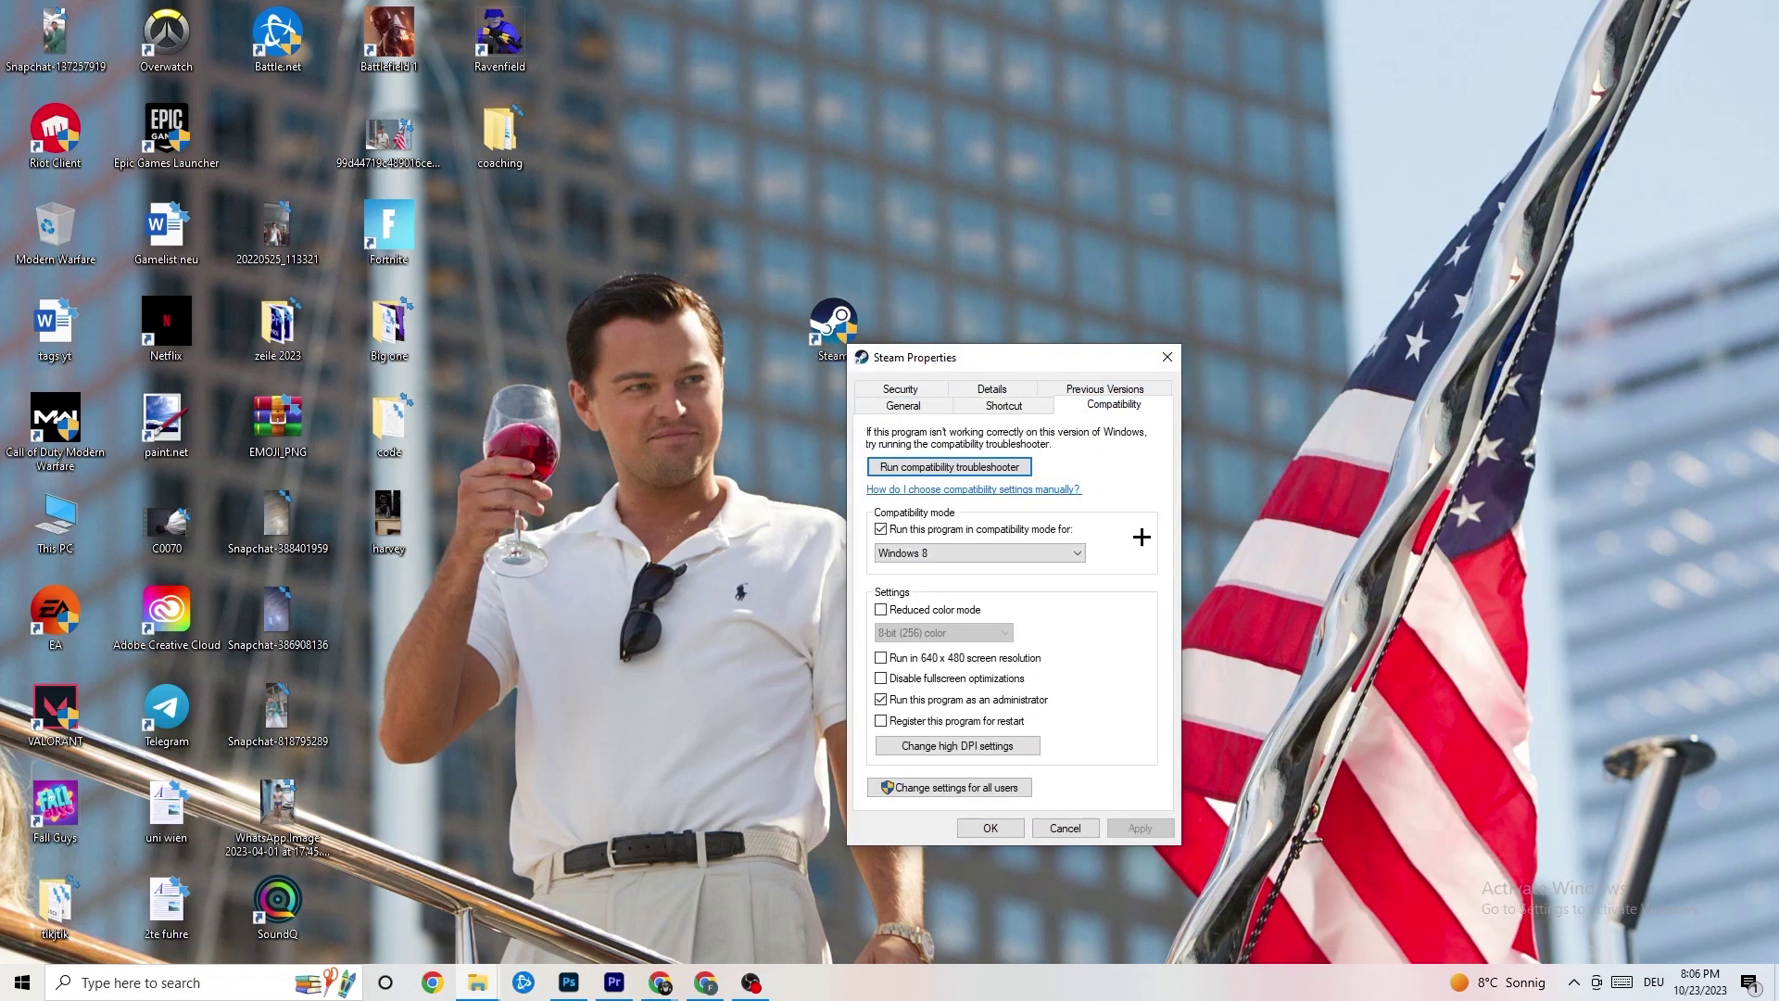
left_click(1166, 357)
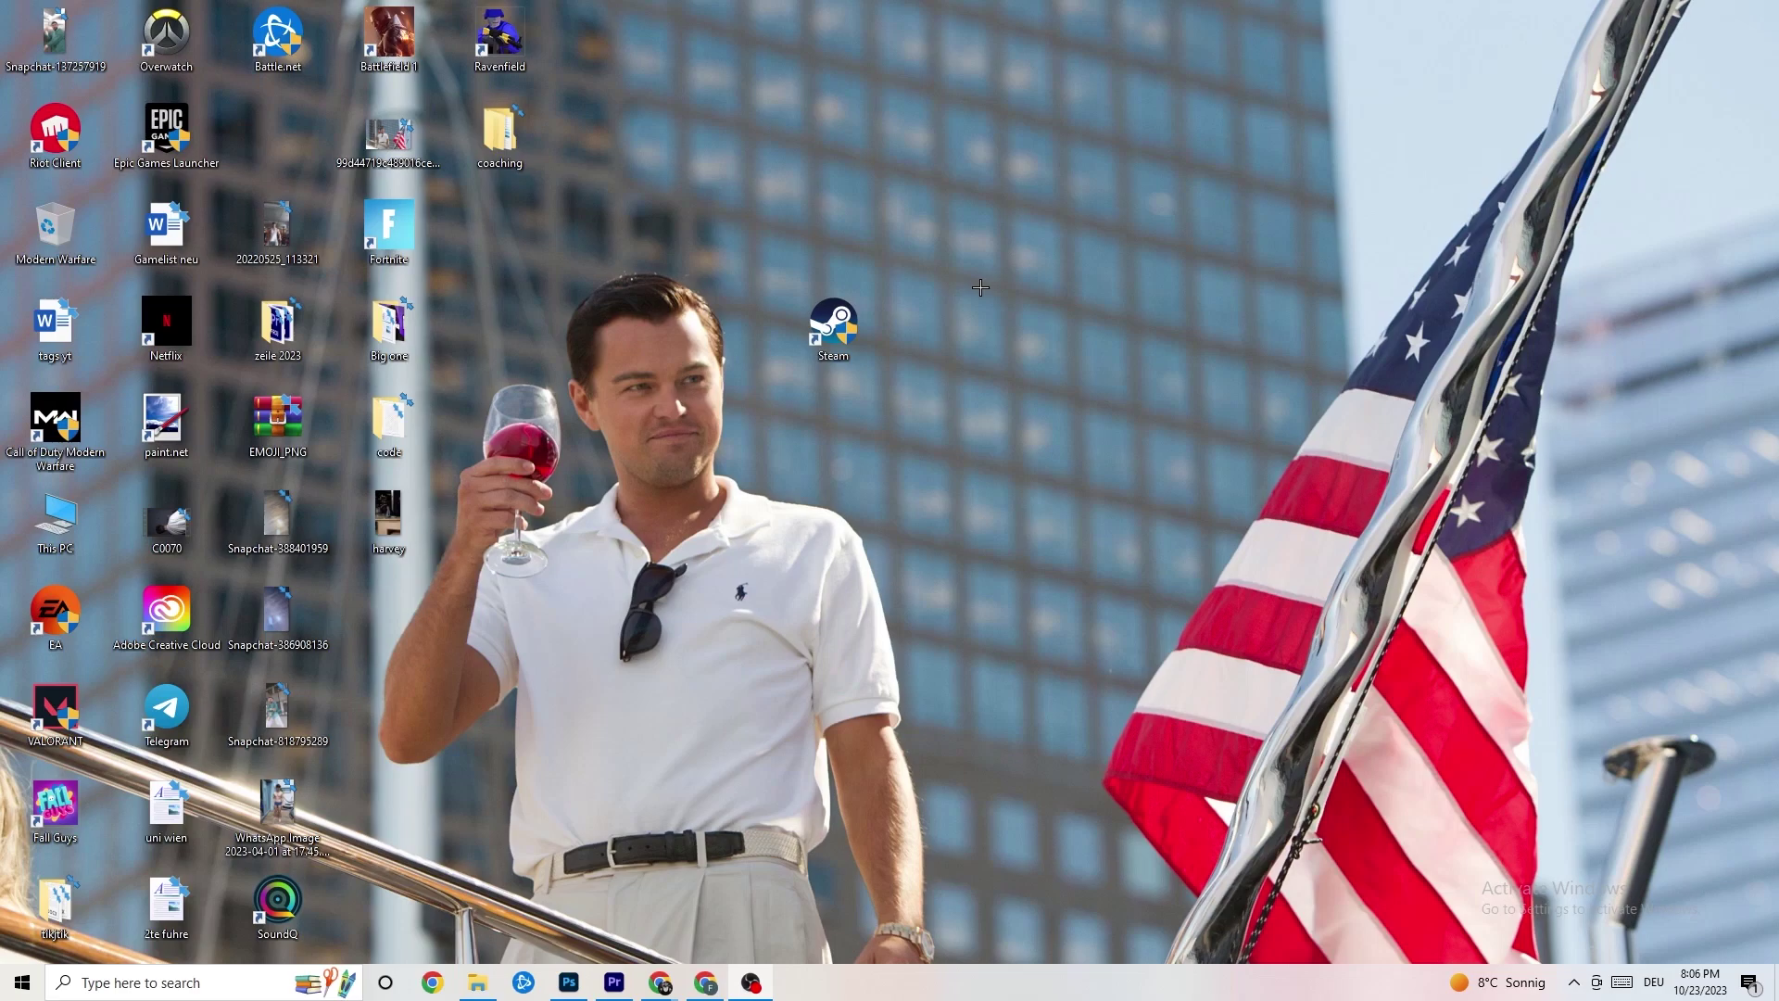
Move the Steam shortcut into the desktop icon grid directly below Battle.net and deselect it.
left_click_drag(802, 310, 278, 135)
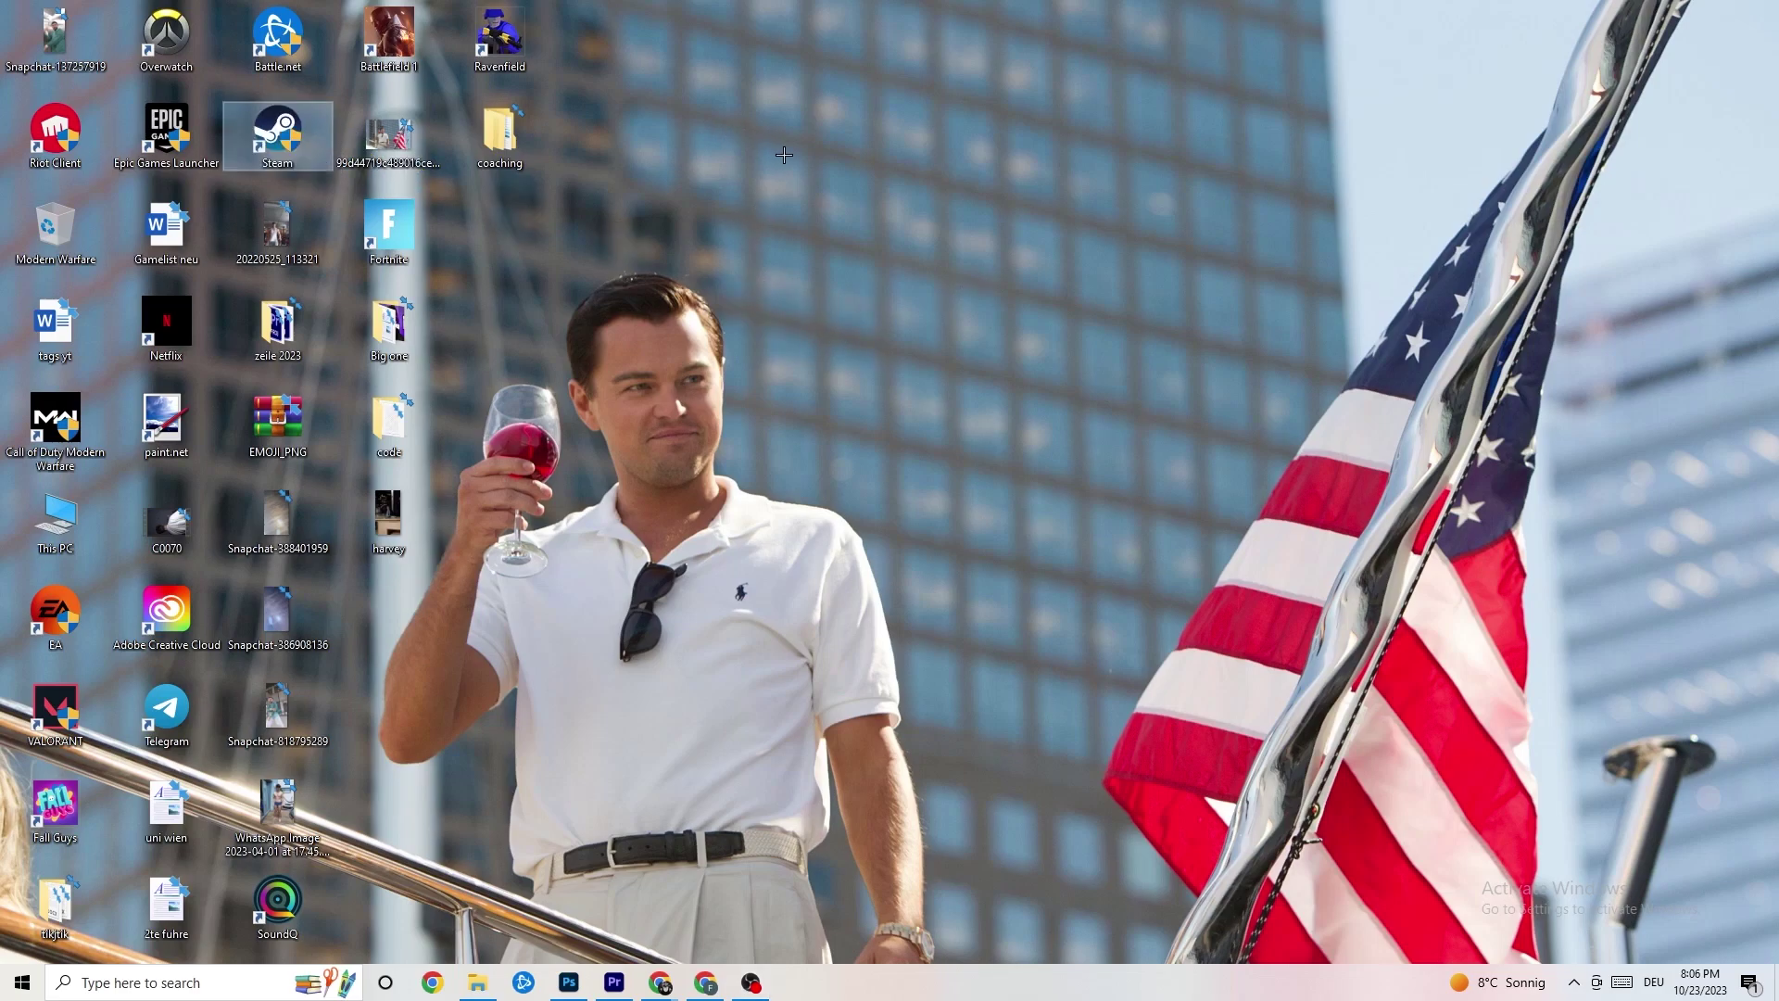
left_click(864, 181)
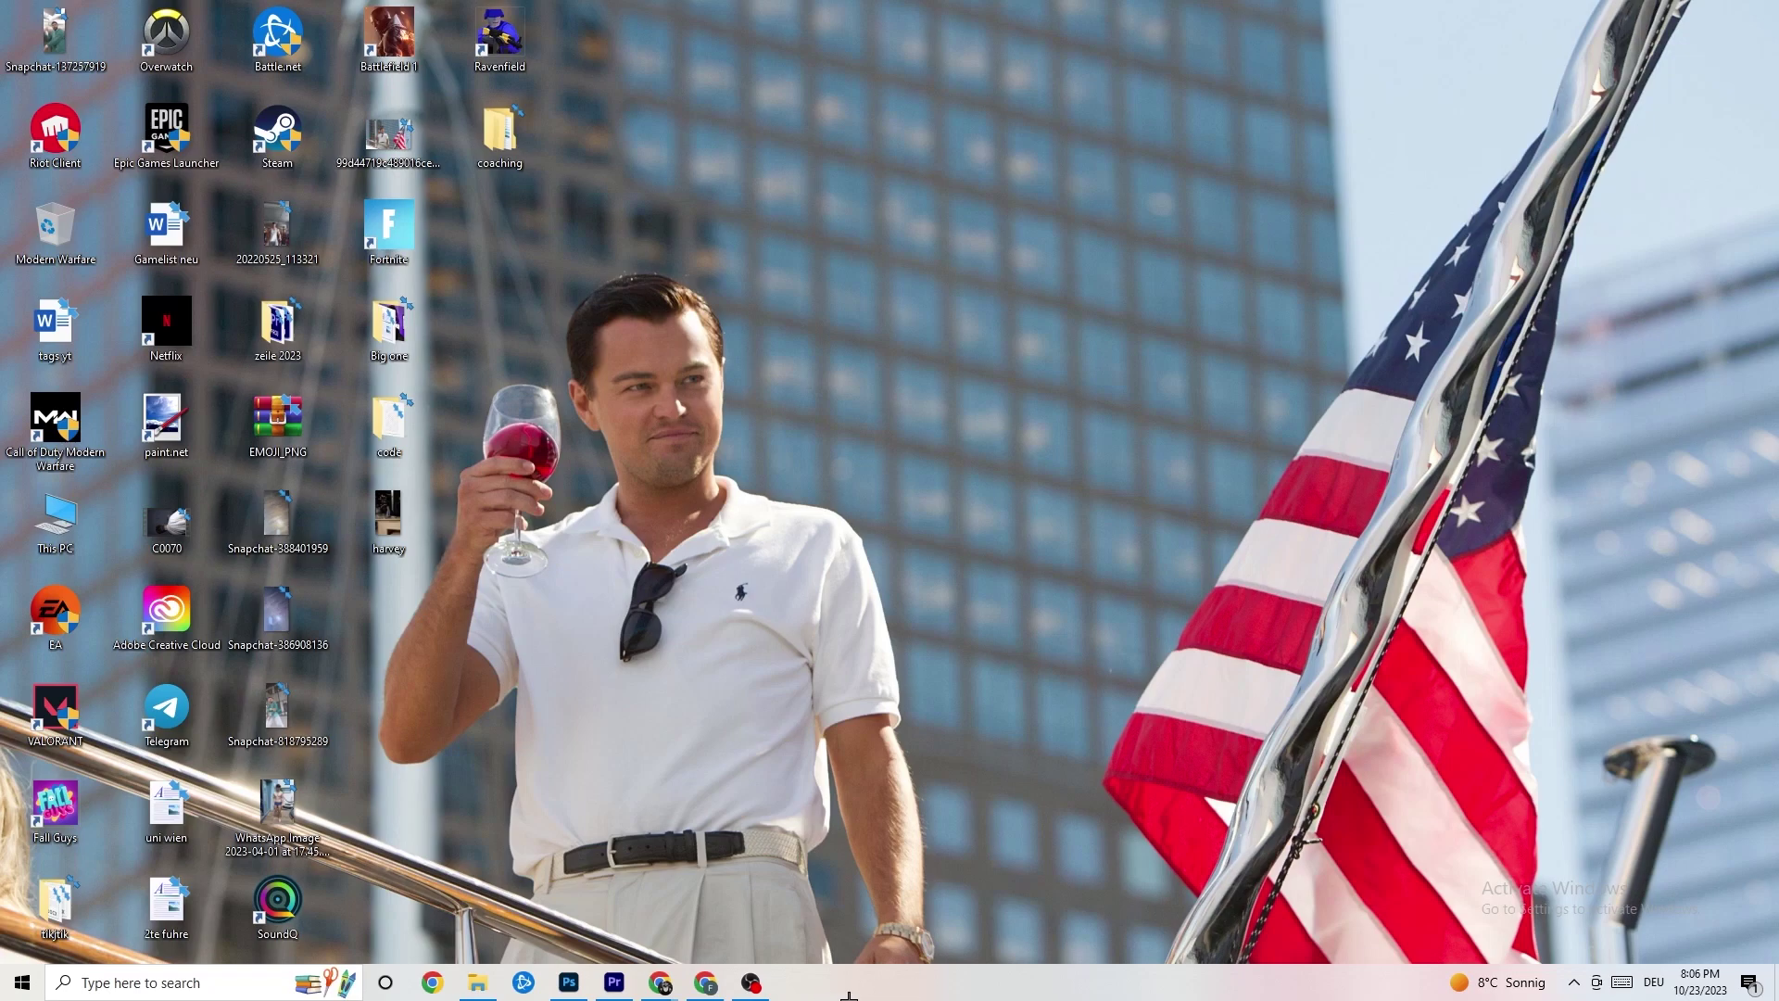
Open Task Manager and maximize its window.
right_click(819, 992)
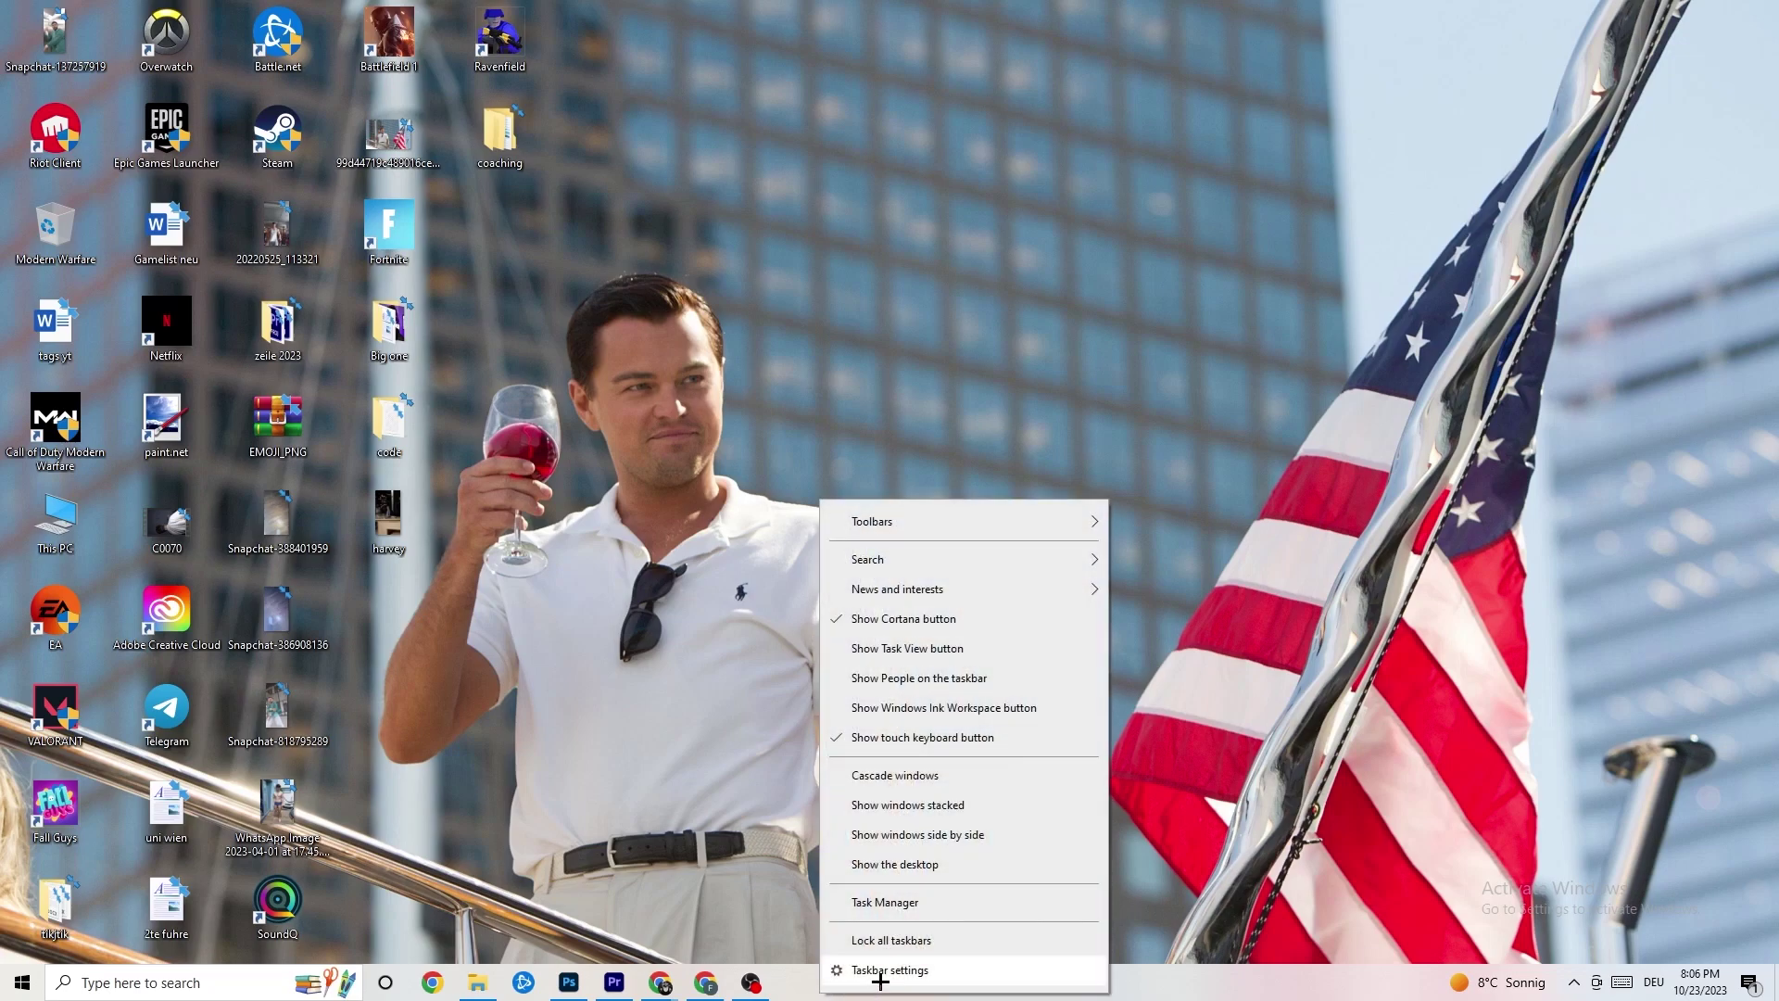
left_click(907, 906)
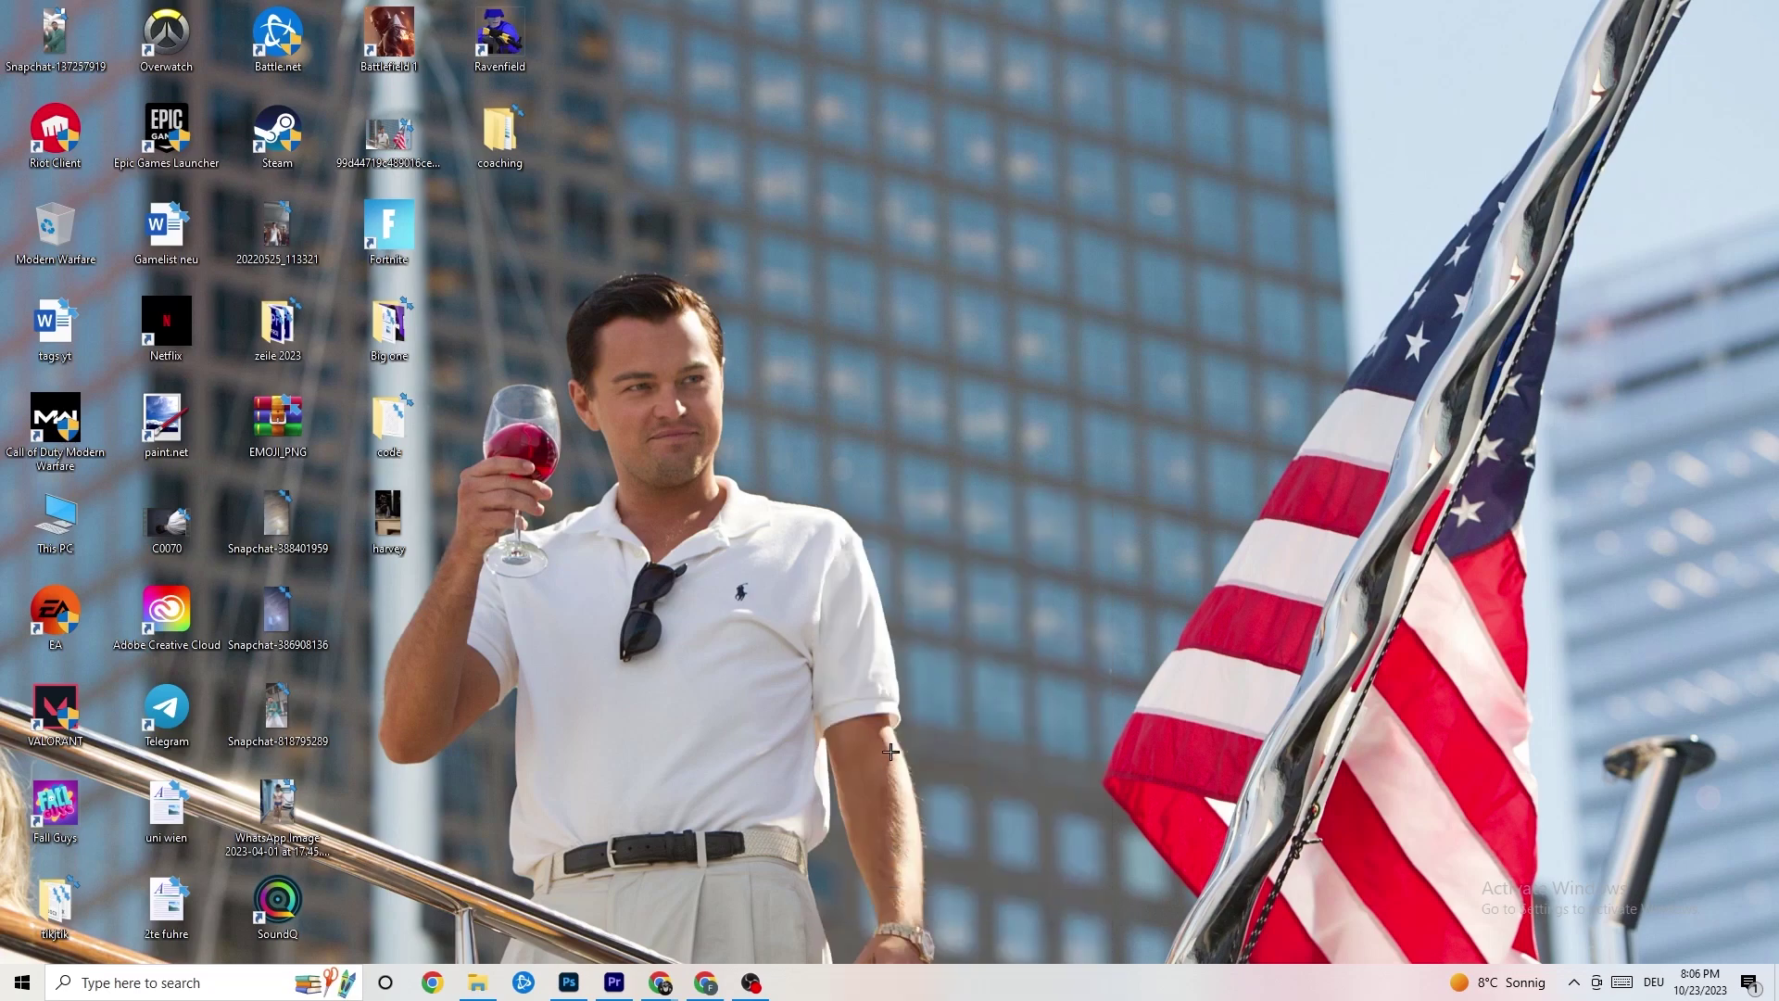
left_click(730, 181)
left_click_drag(769, 11, 769, 88)
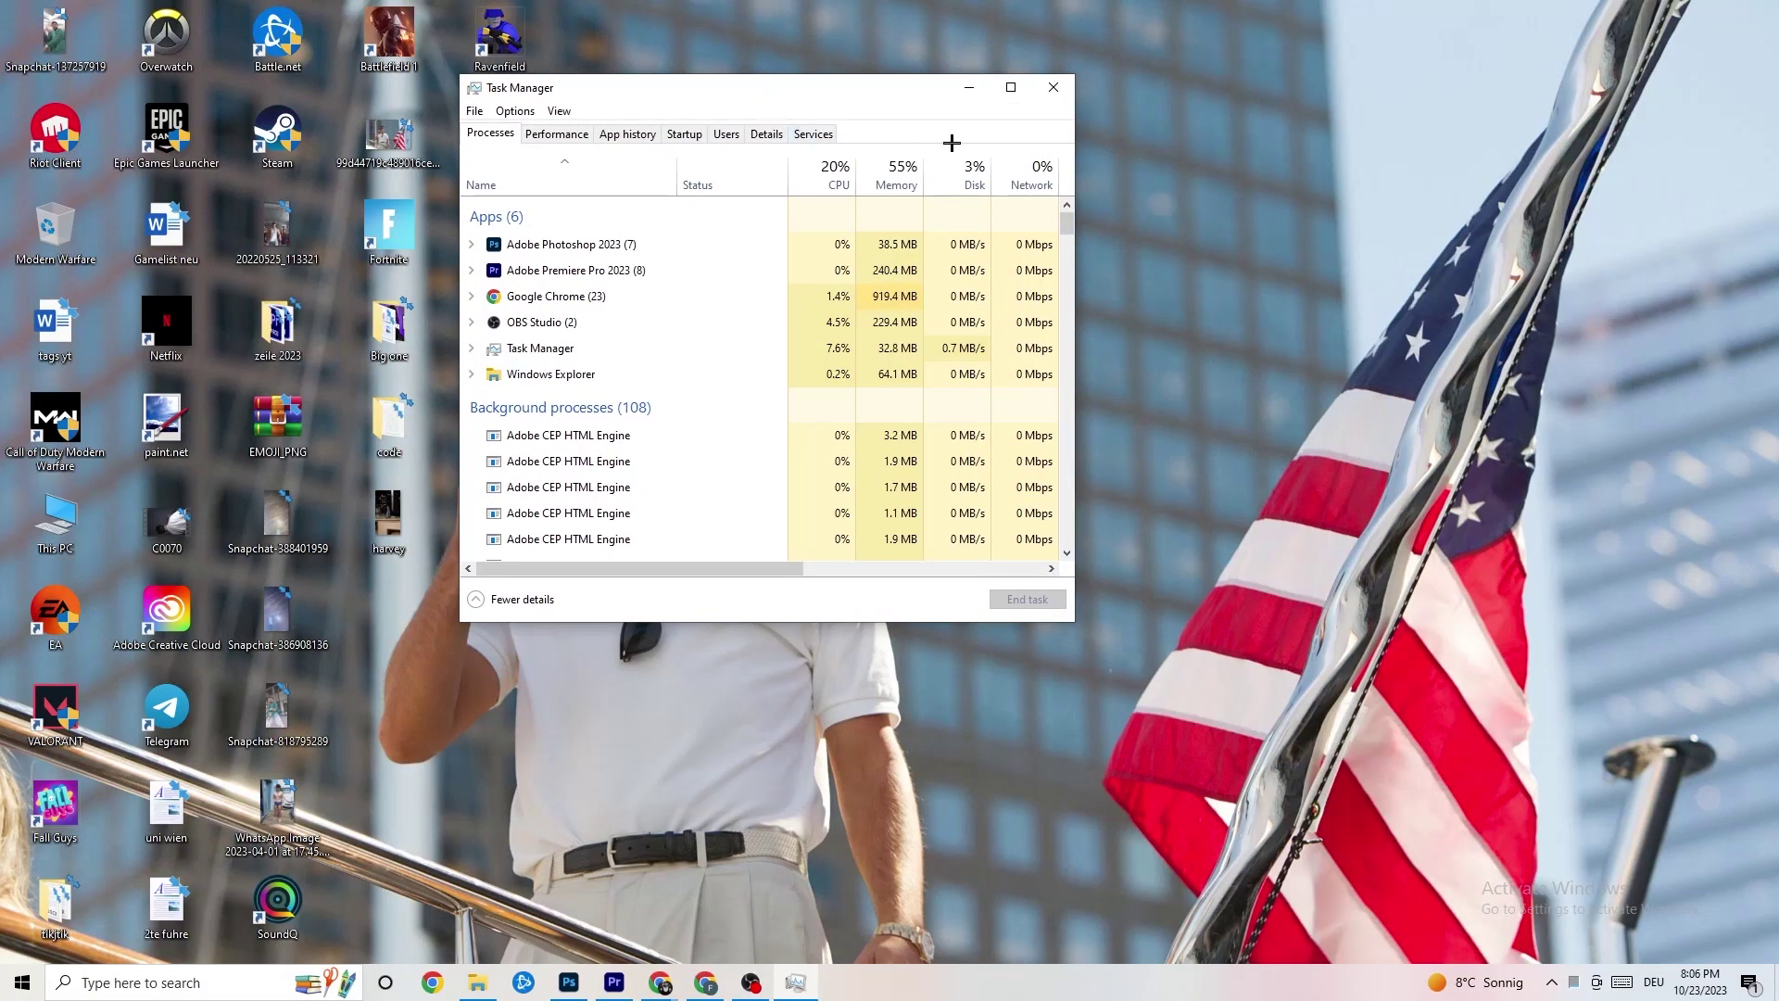
left_click(1011, 89)
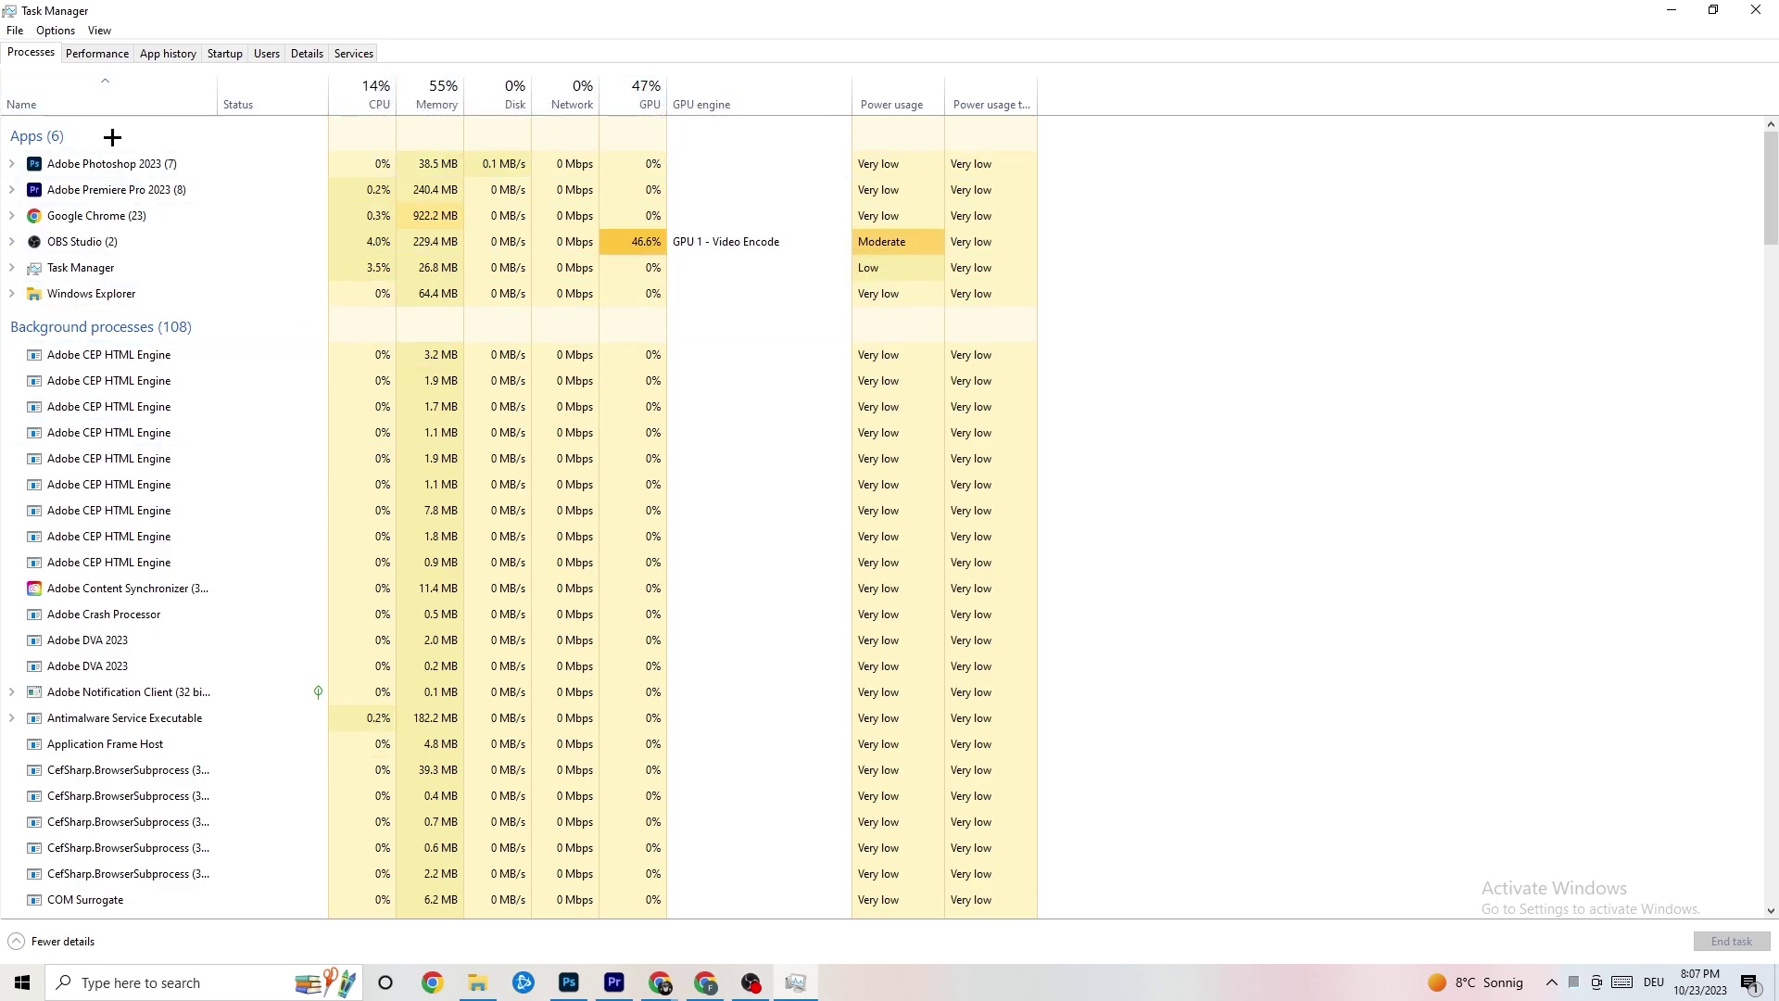
Look through the running processes and end the Adobe Photoshop 2023 task.
scroll(235, 485, "down", 12)
scroll(470, 457, "down", 4)
scroll(485, 457, "up", 18)
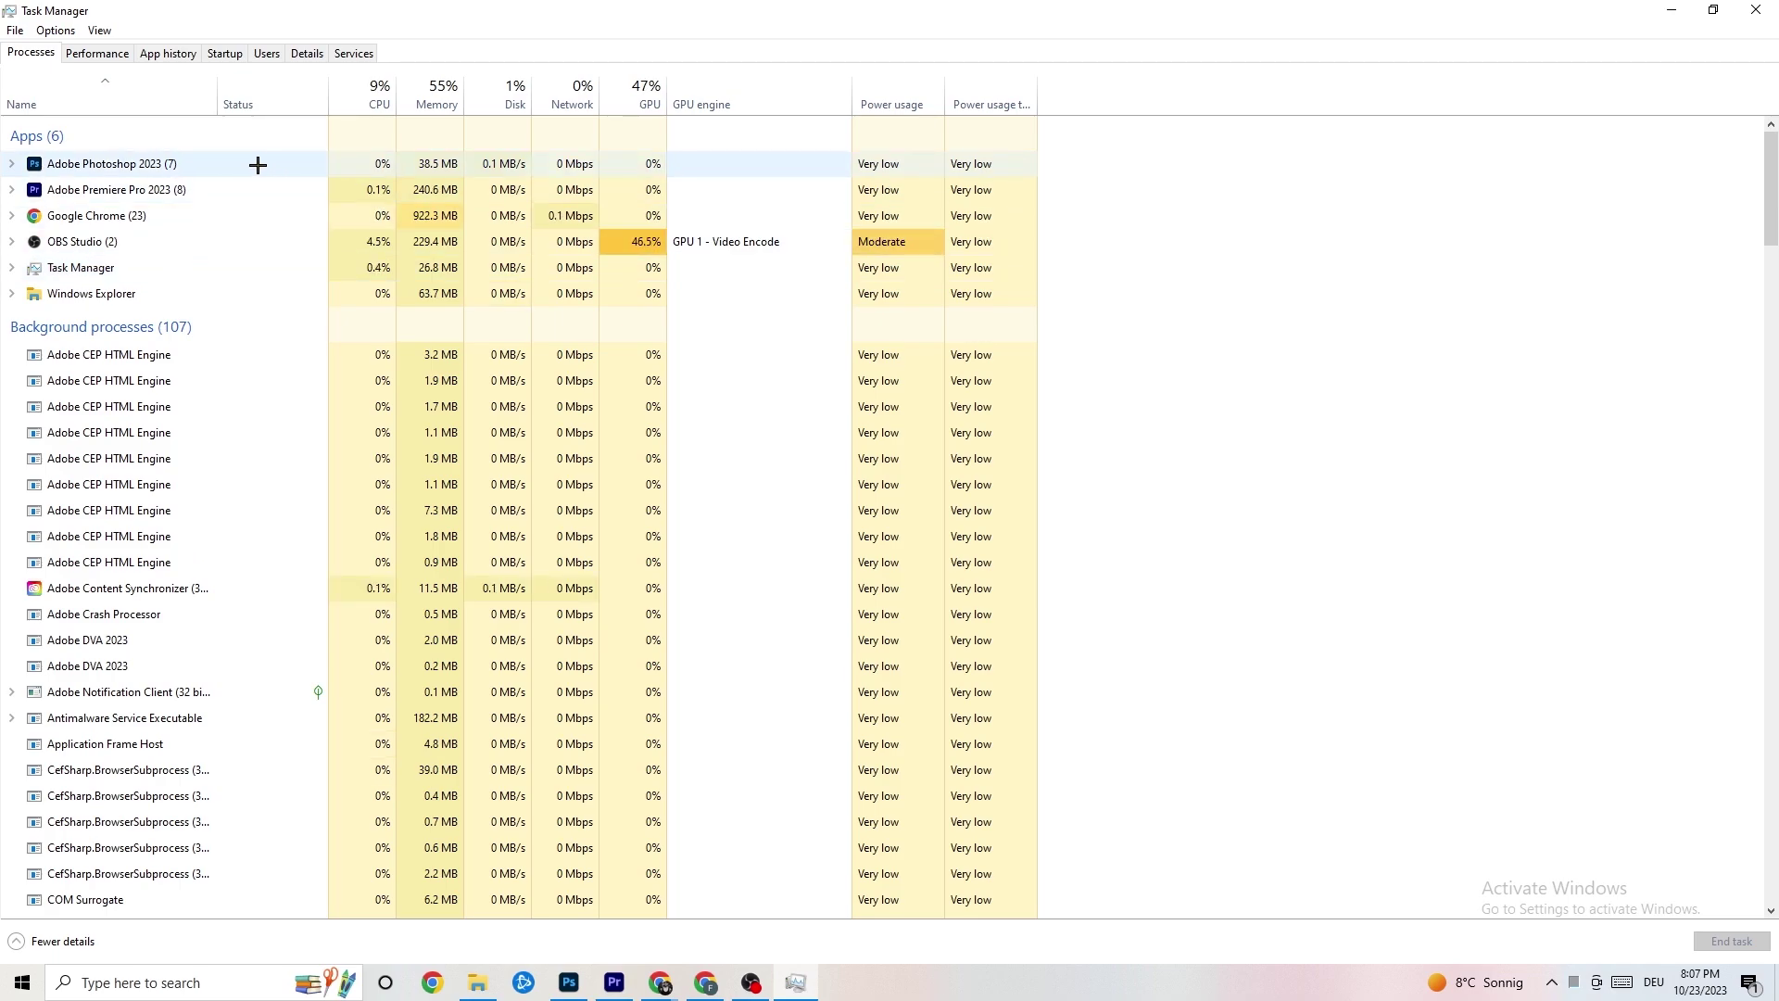
right_click(453, 164)
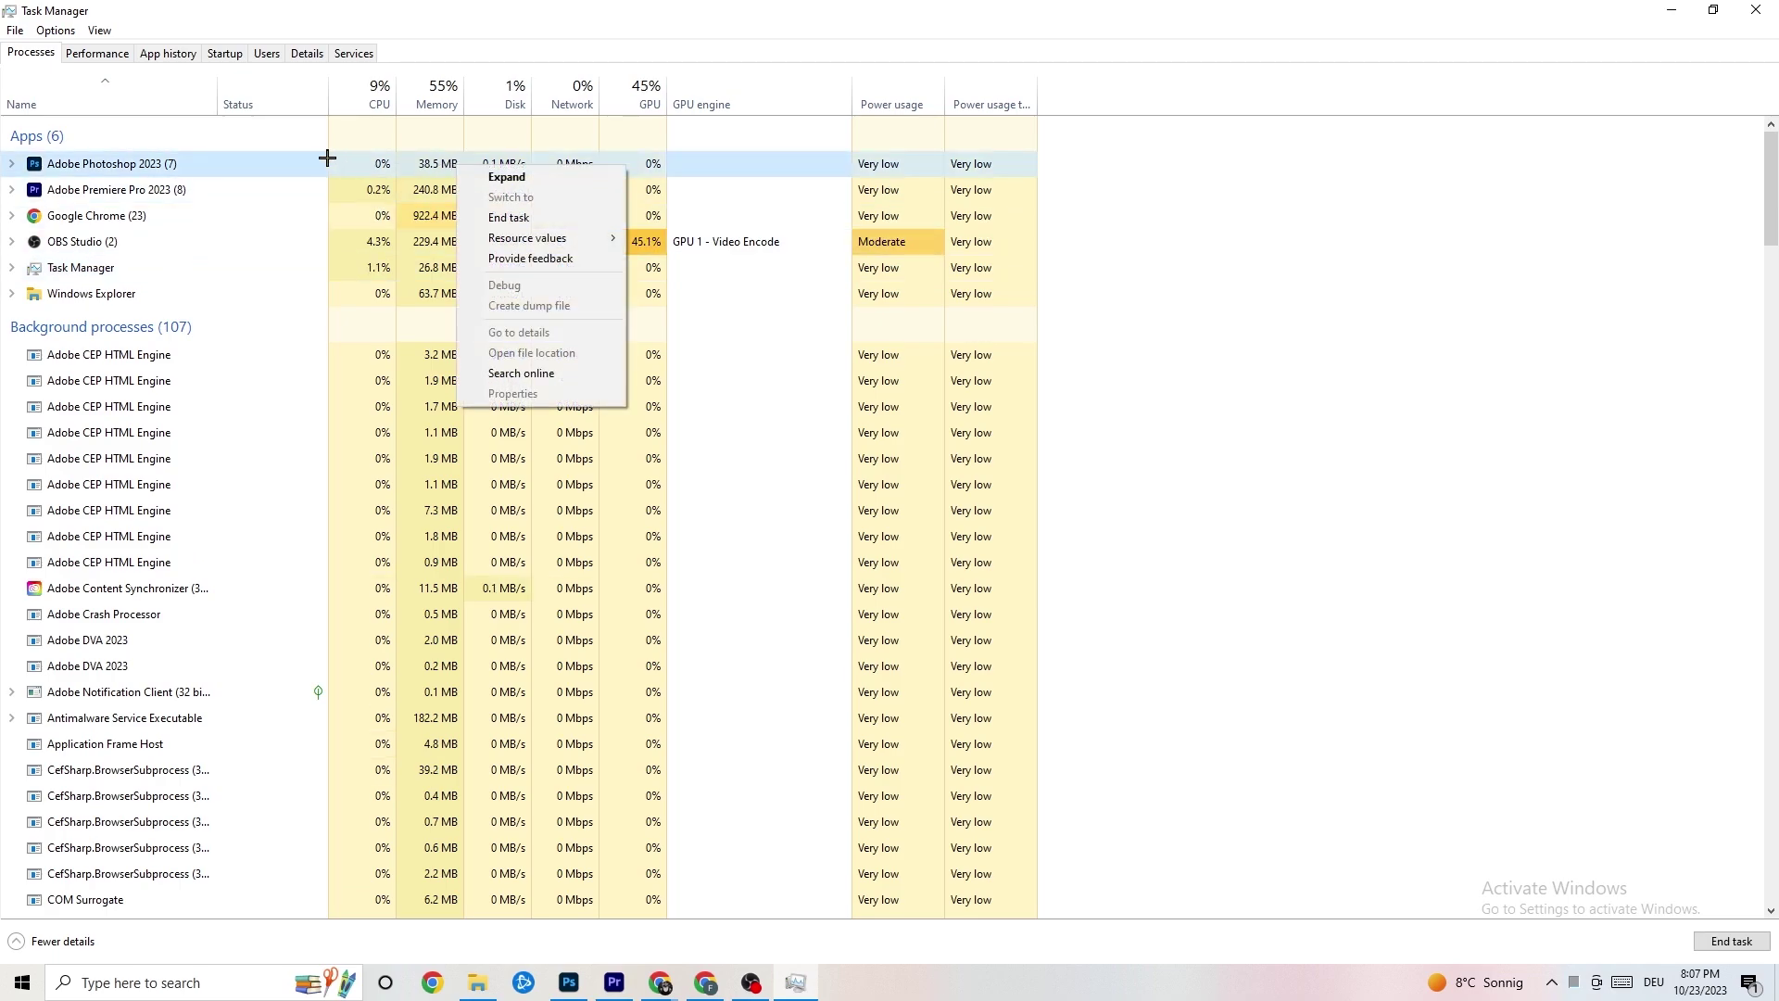
right_click(245, 171)
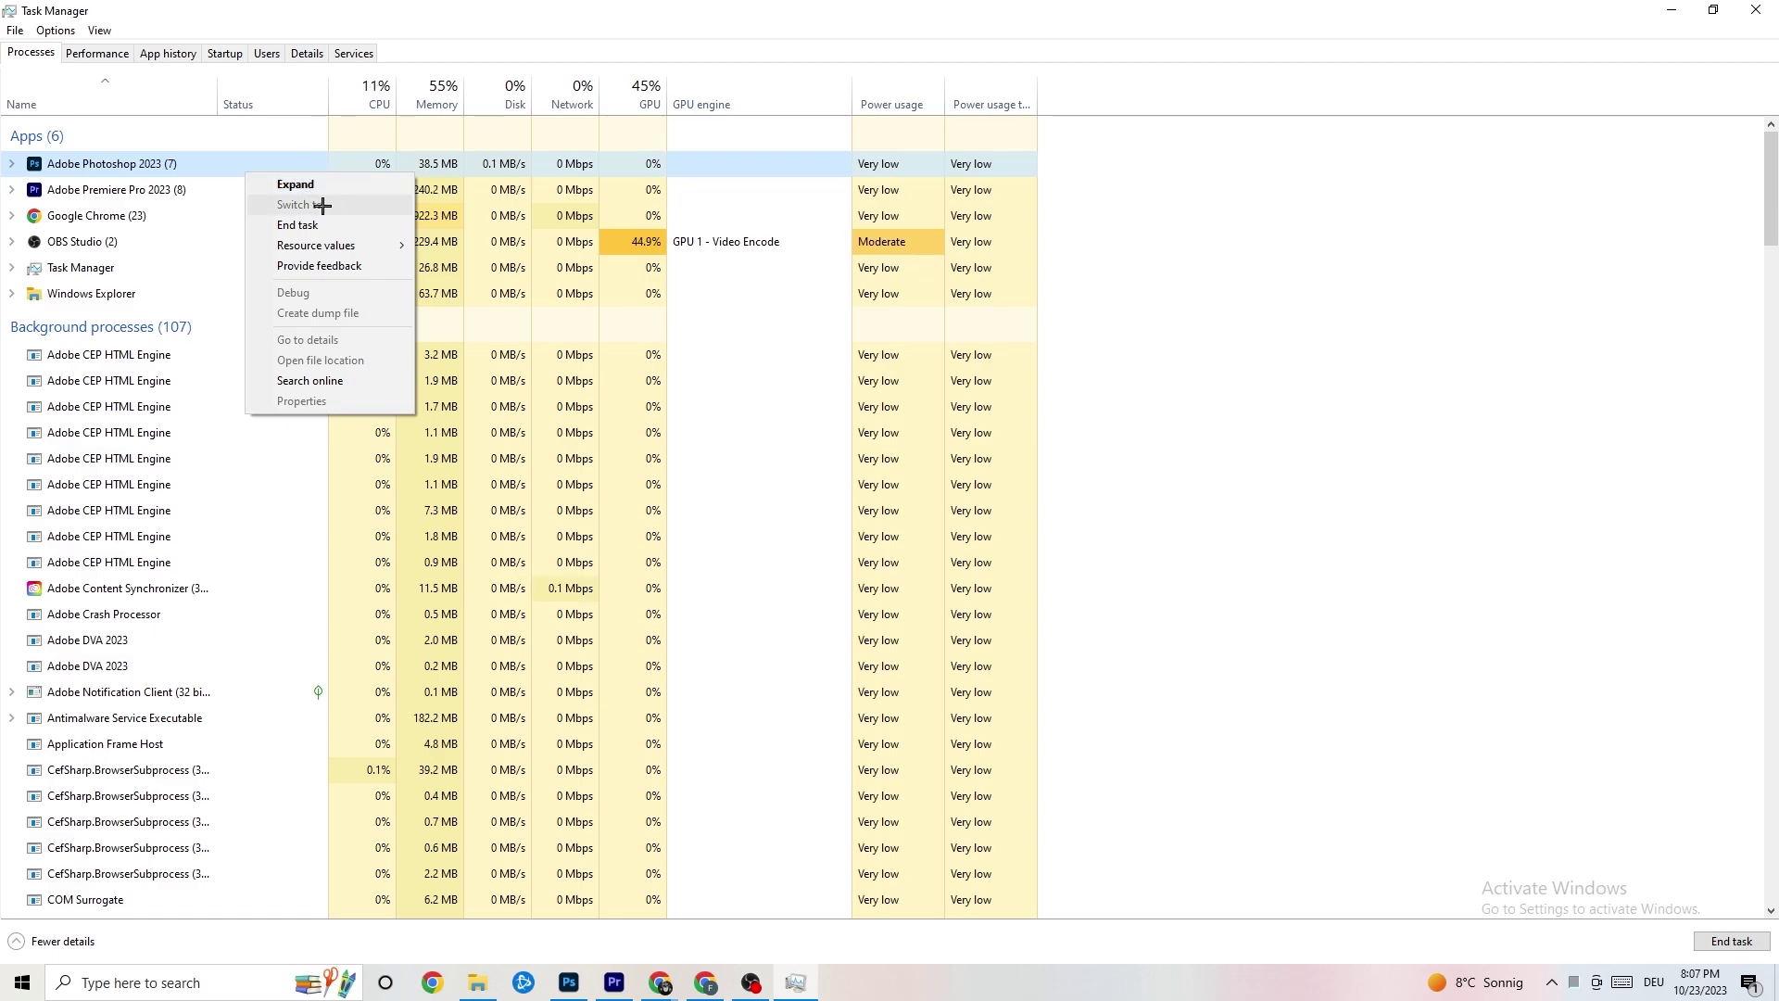
left_click(353, 225)
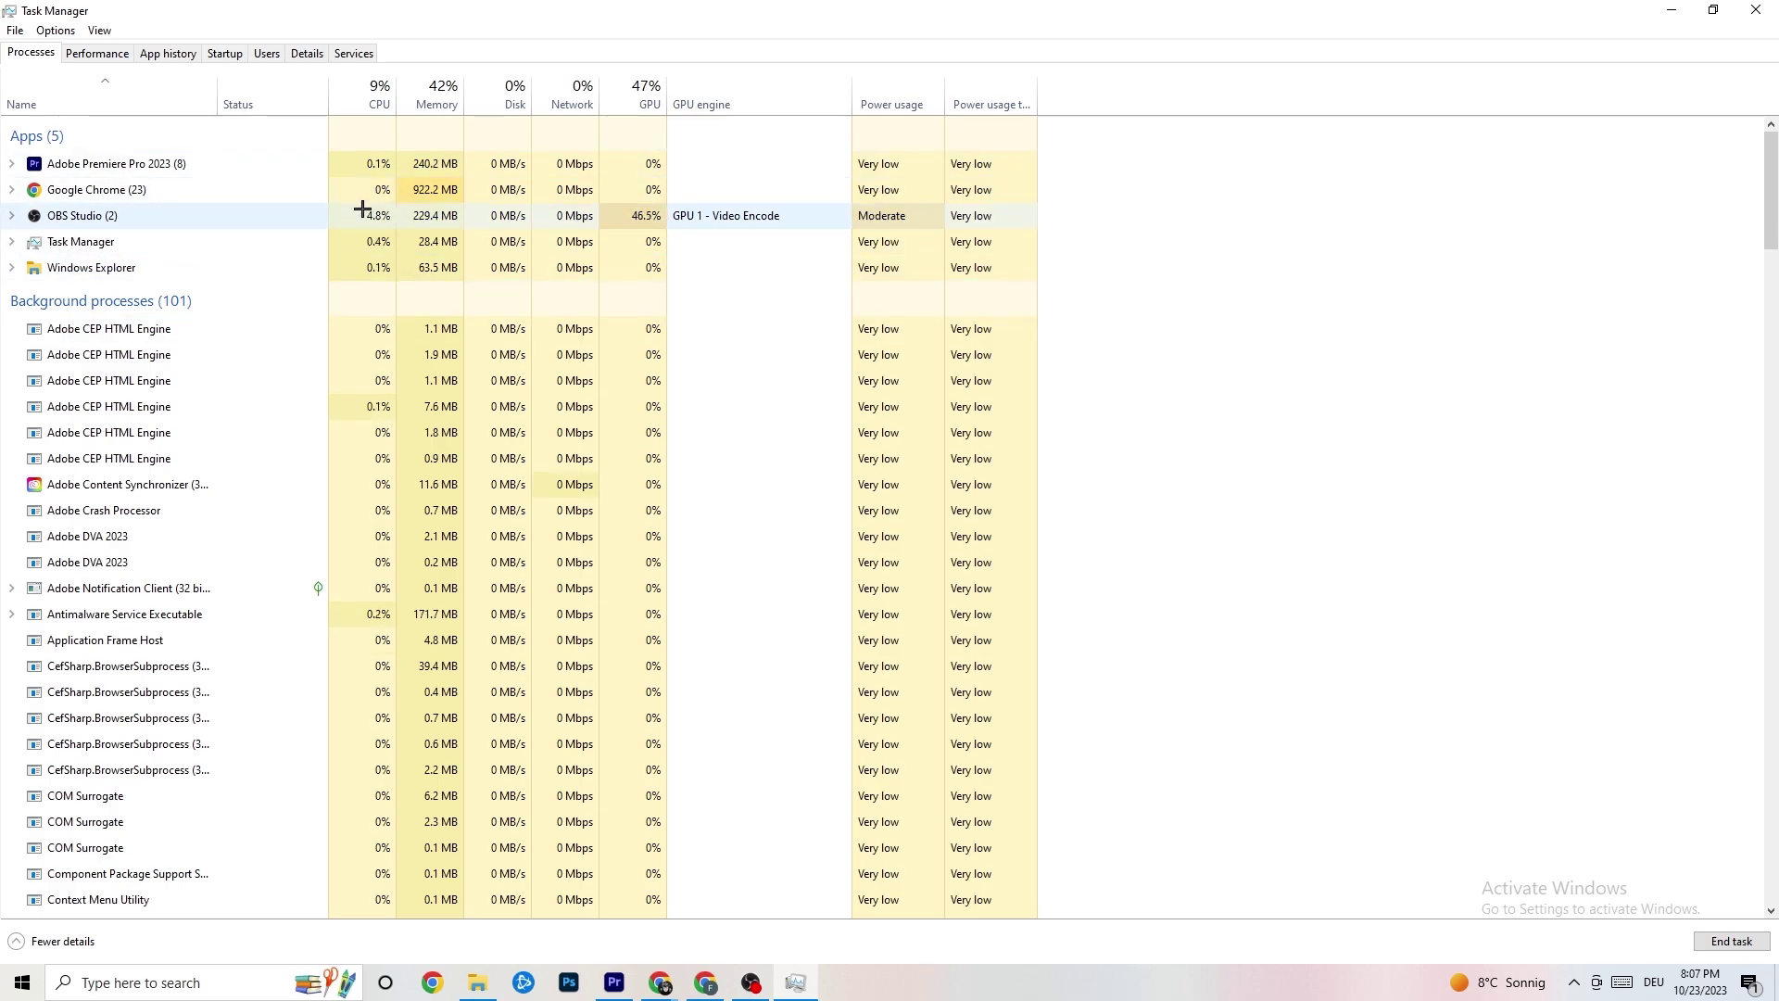
left_click_drag(880, 11, 615, 32)
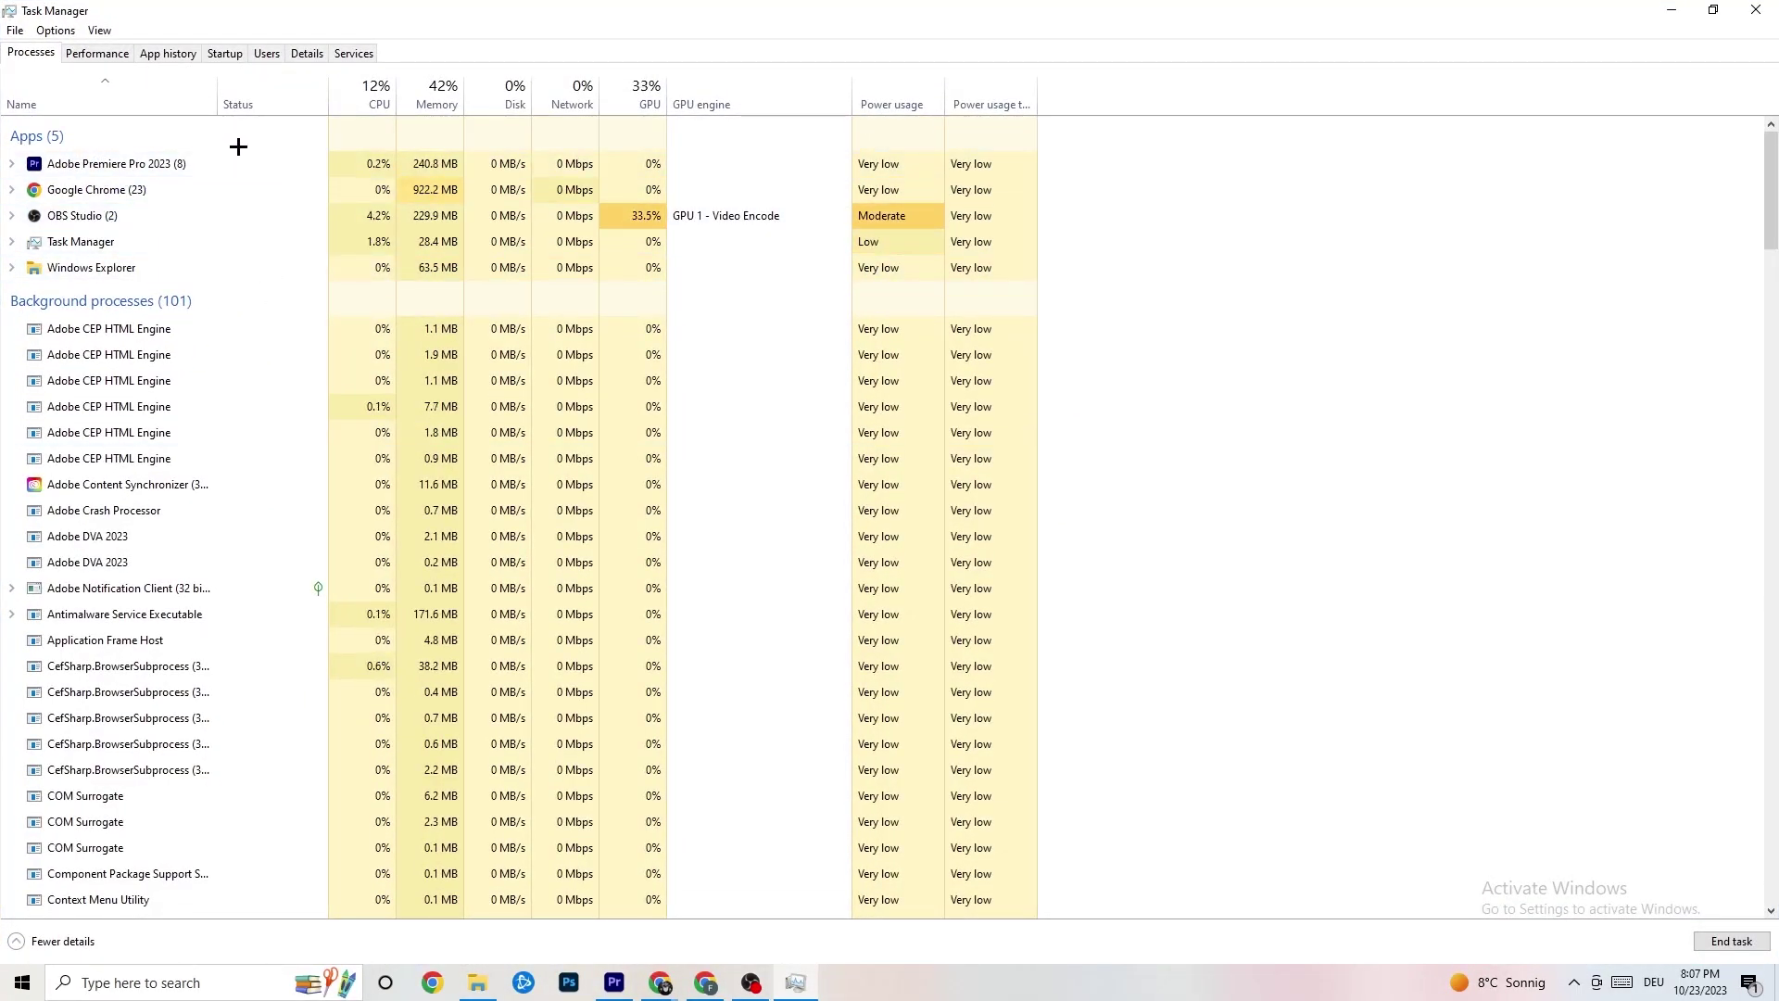
right_click(177, 159)
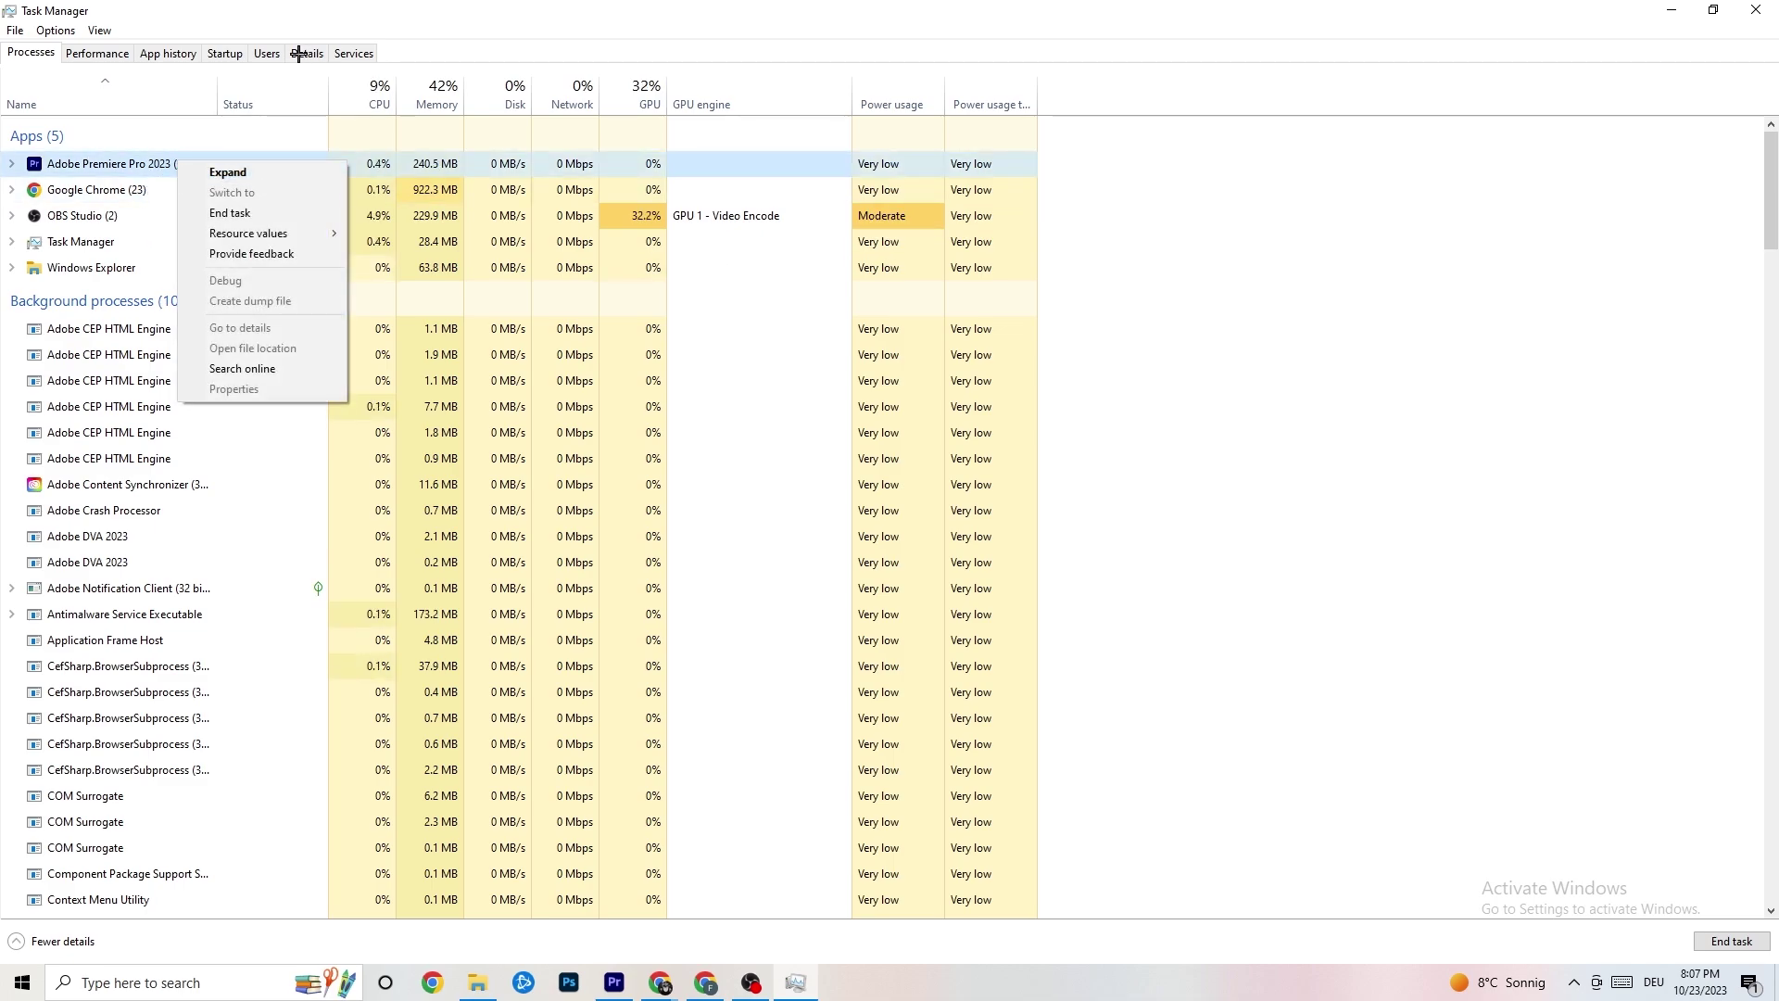
left_click(109, 53)
left_click(190, 53)
left_click(231, 52)
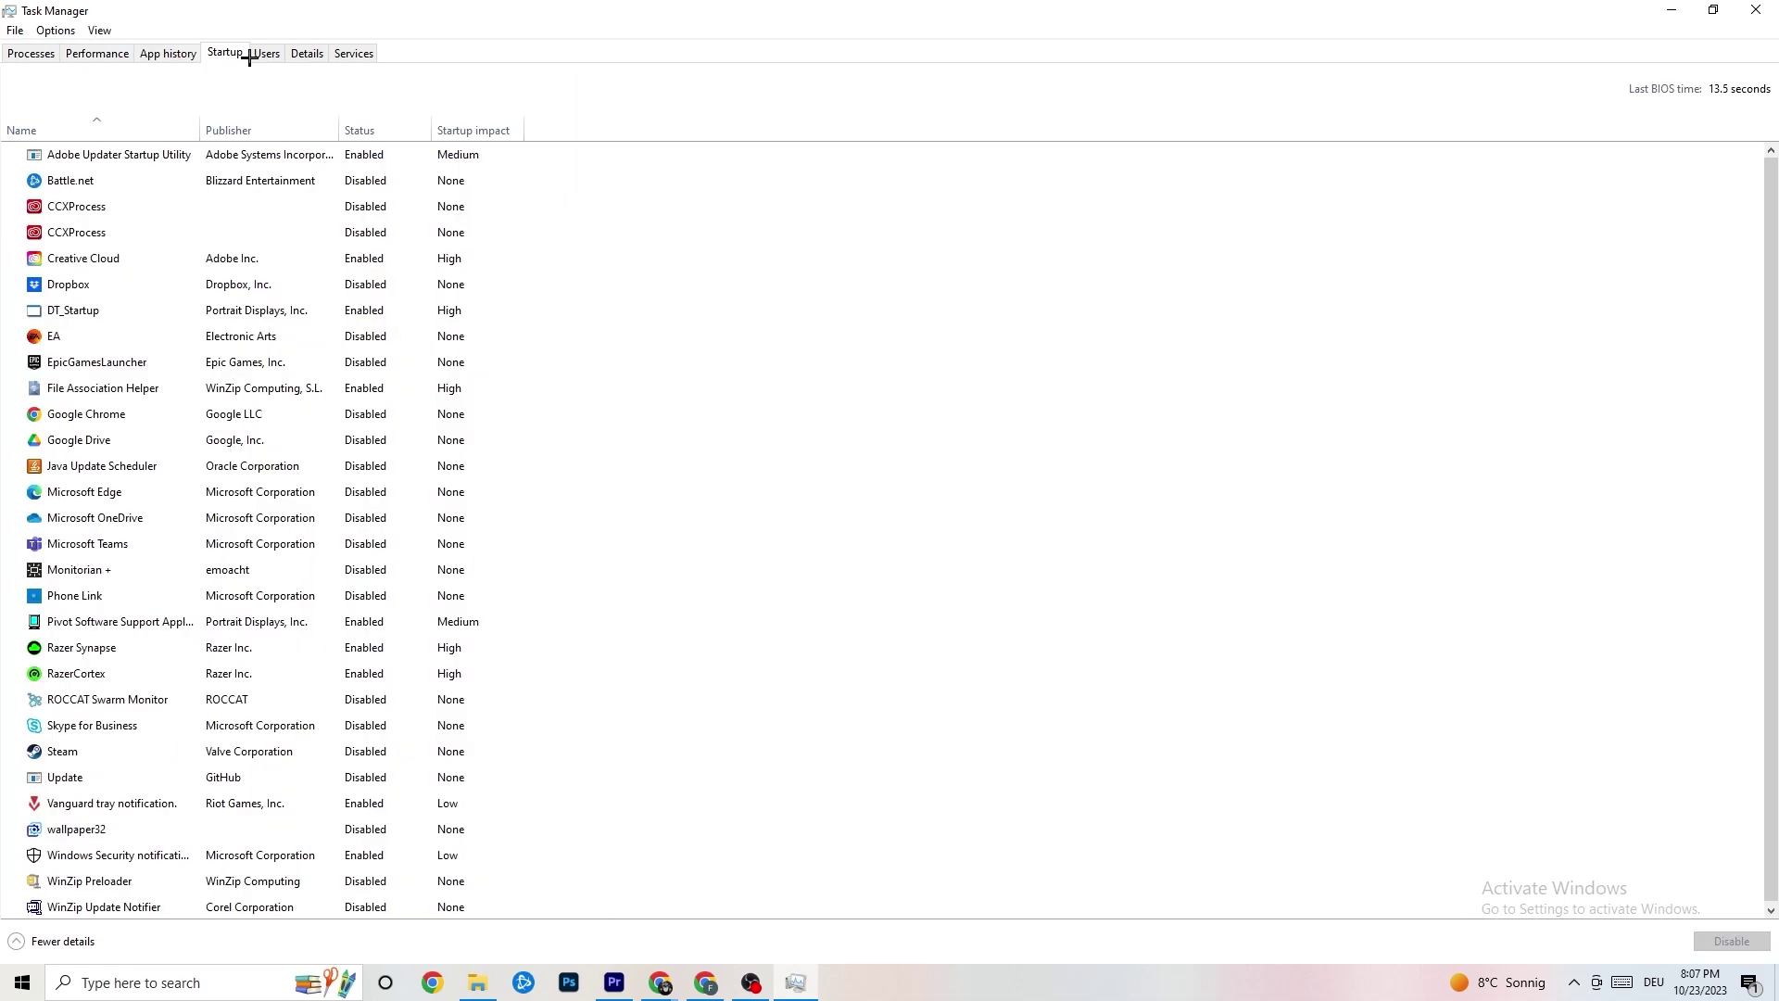
left_click(266, 55)
left_click(308, 56)
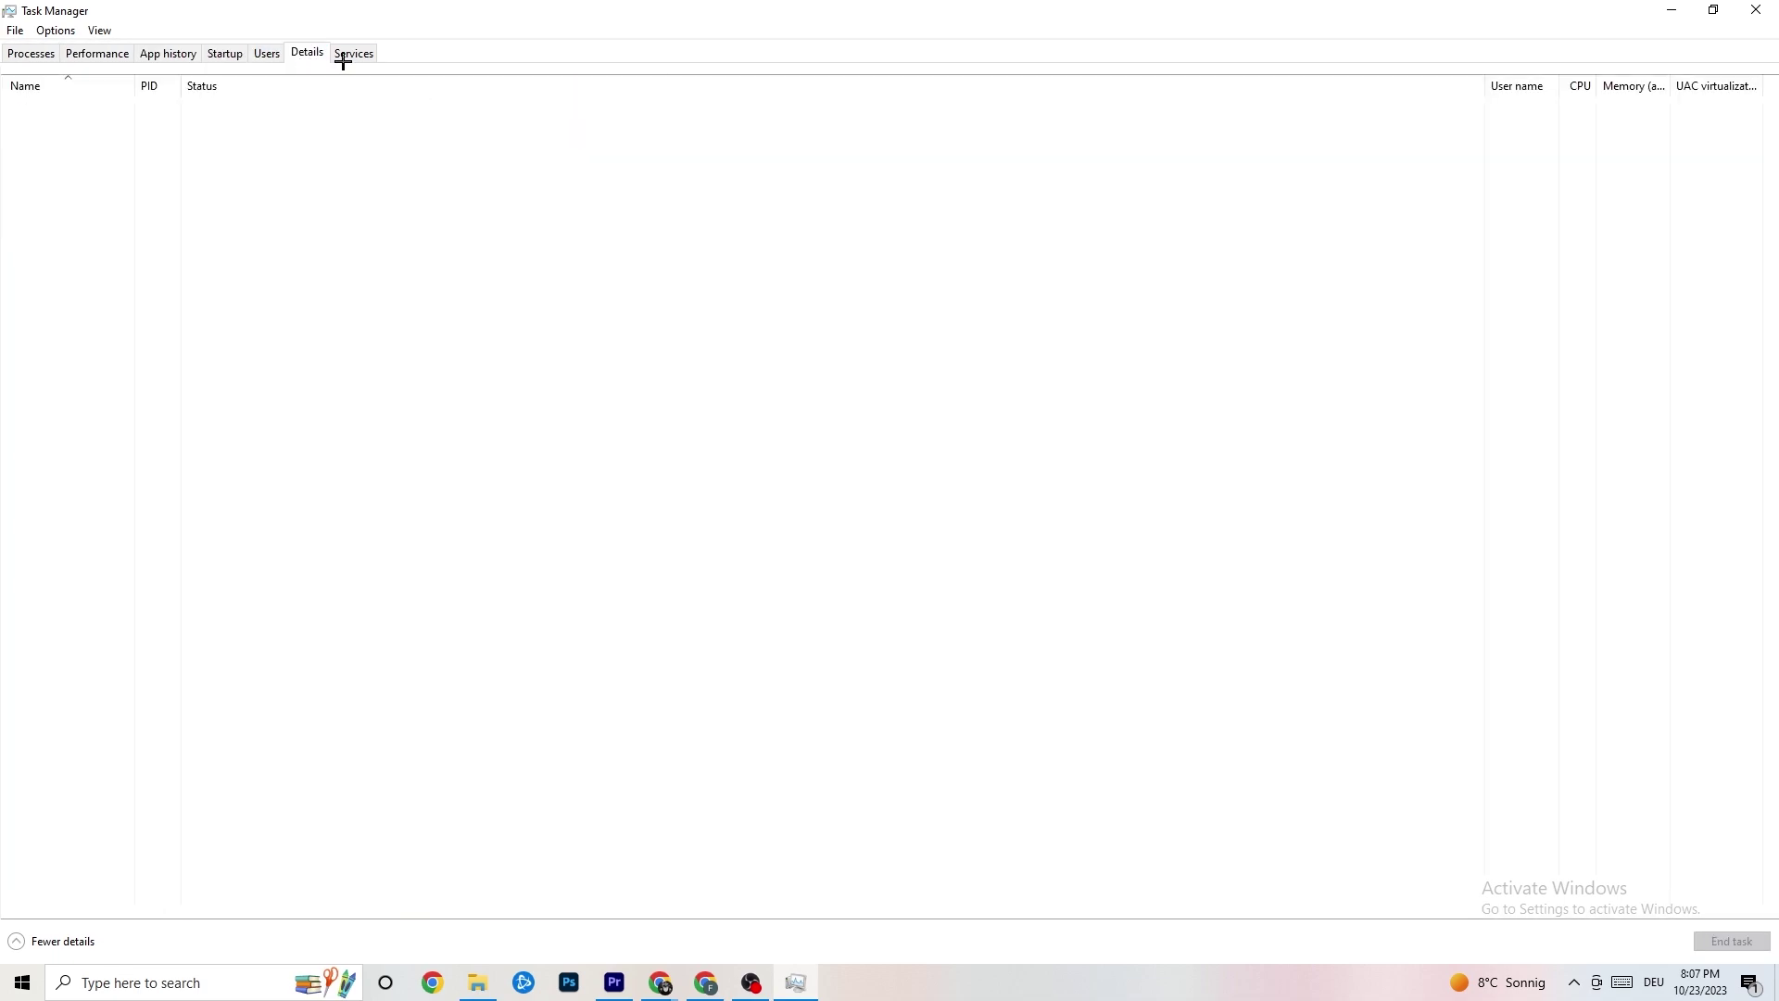
left_click(23, 53)
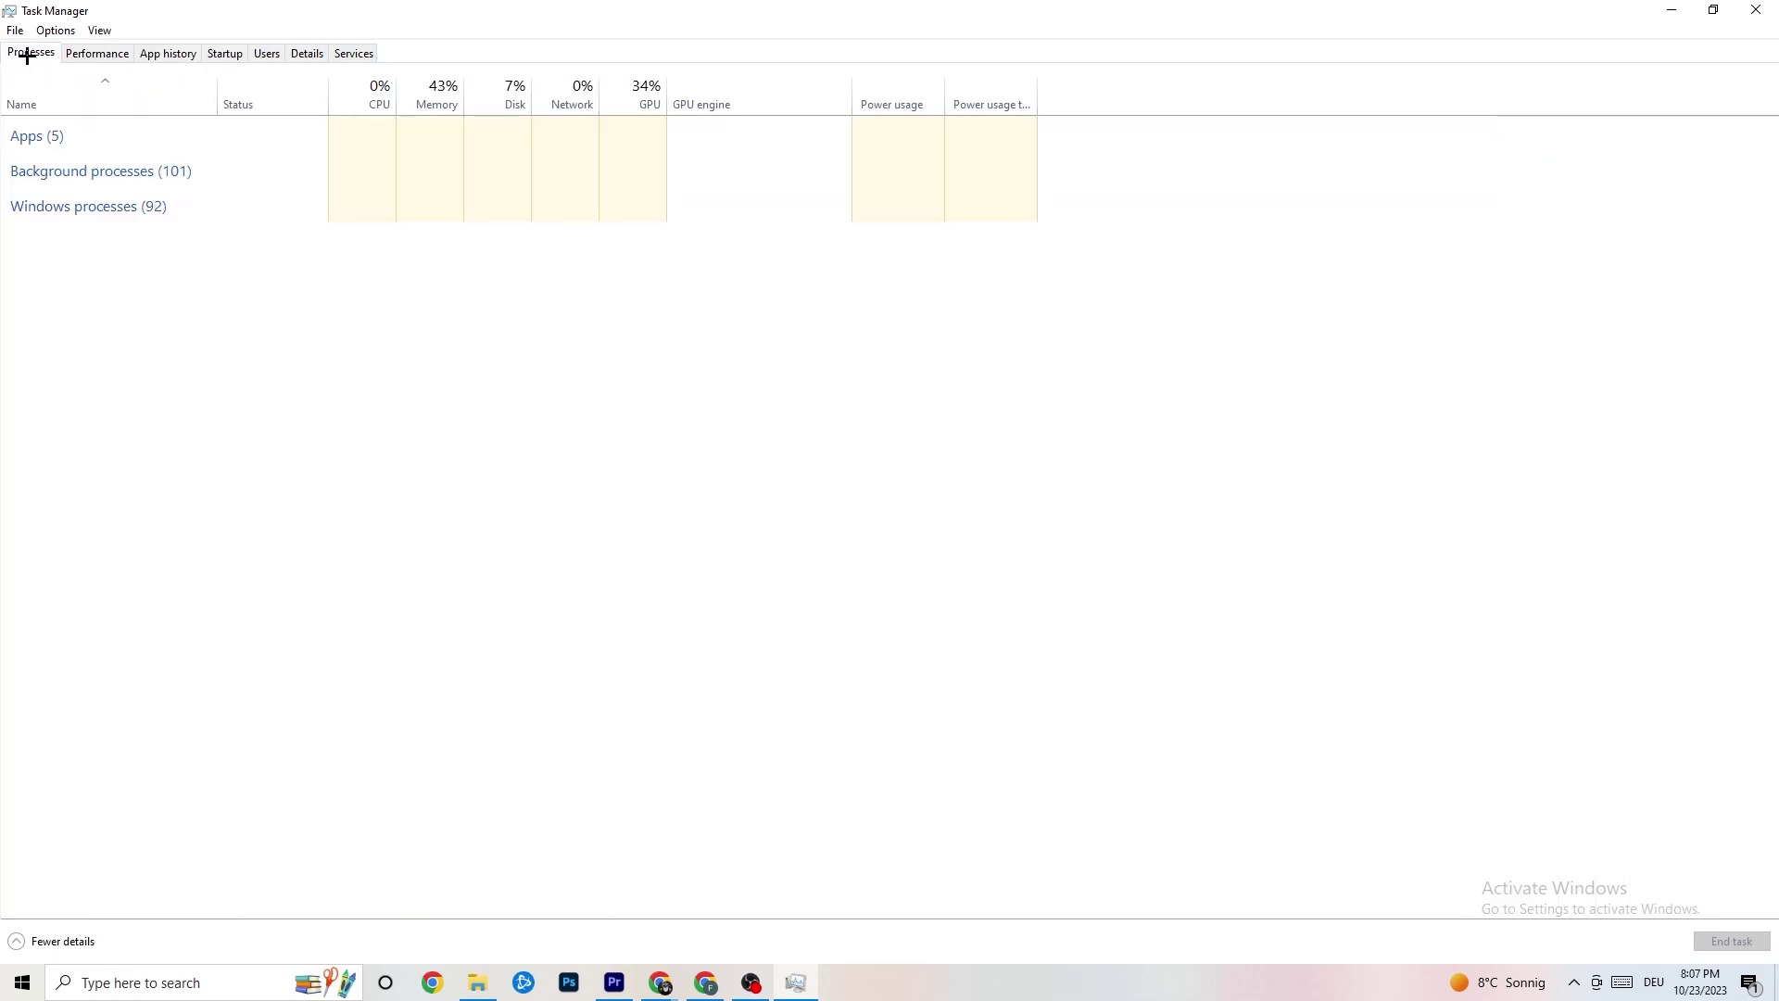
Examine the priority levels offered for the Adobe Premiere Pro process in the detailed process list, without changing the priority.
left_click(308, 53)
left_click(148, 142)
right_click(148, 144)
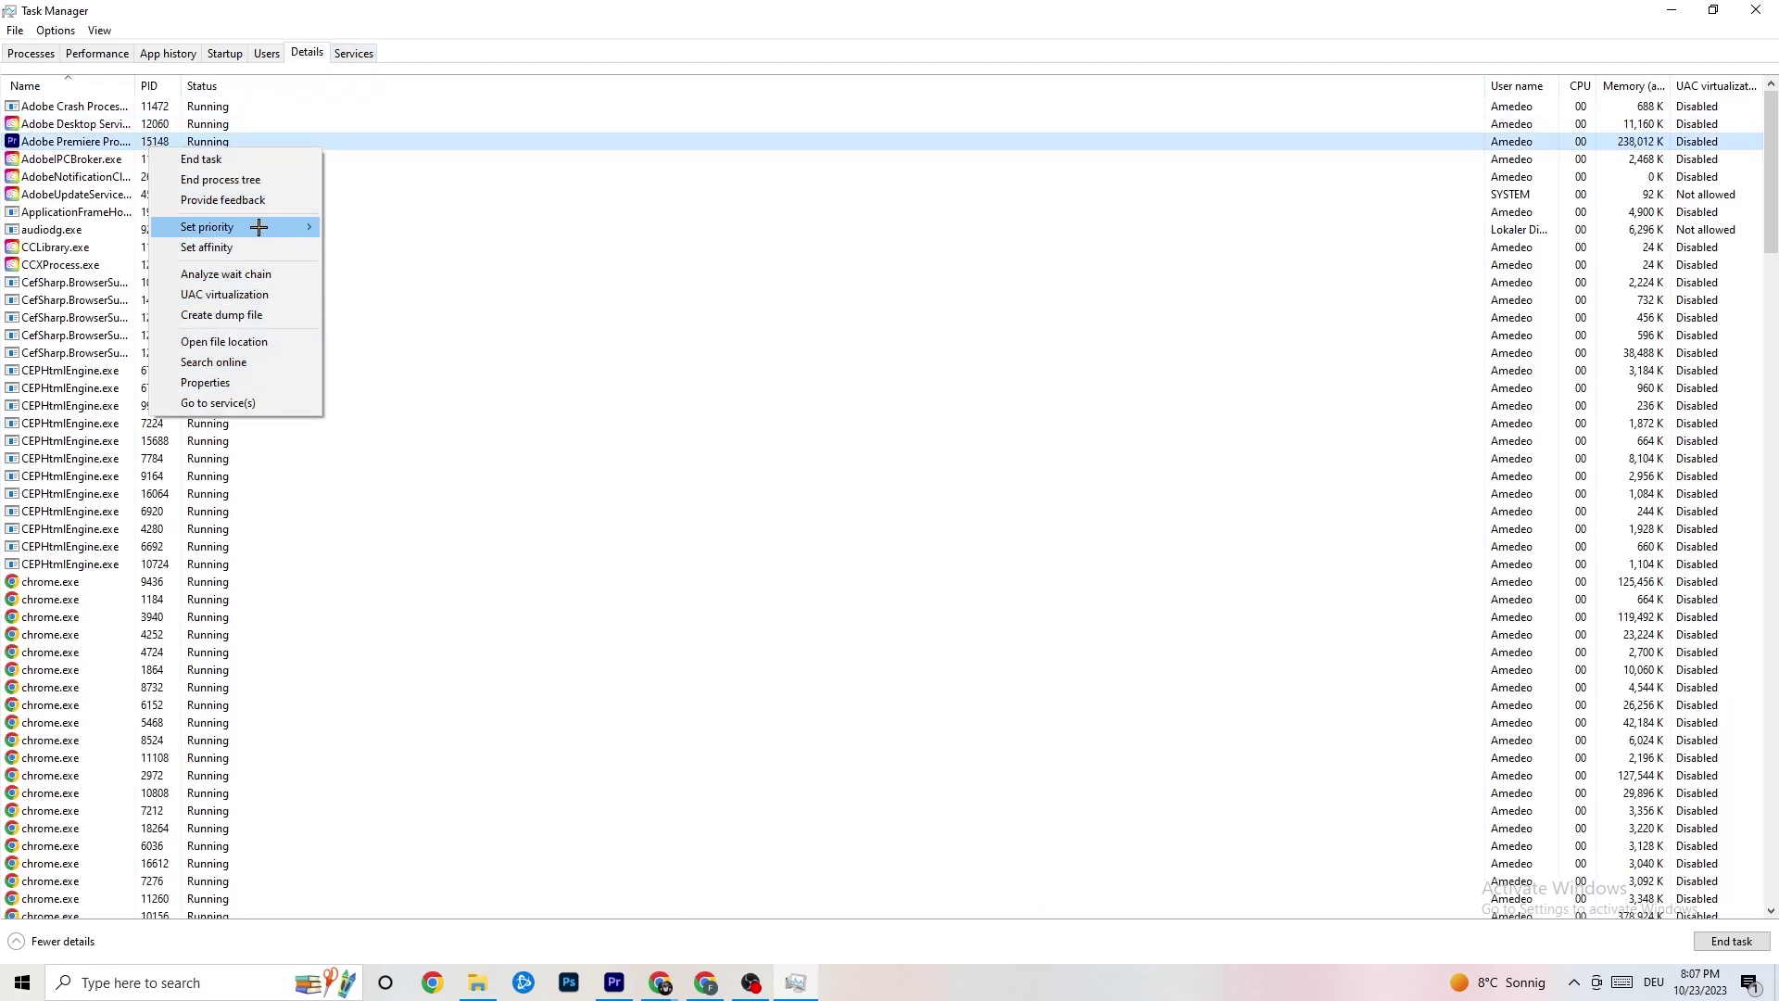
left_click(53, 58)
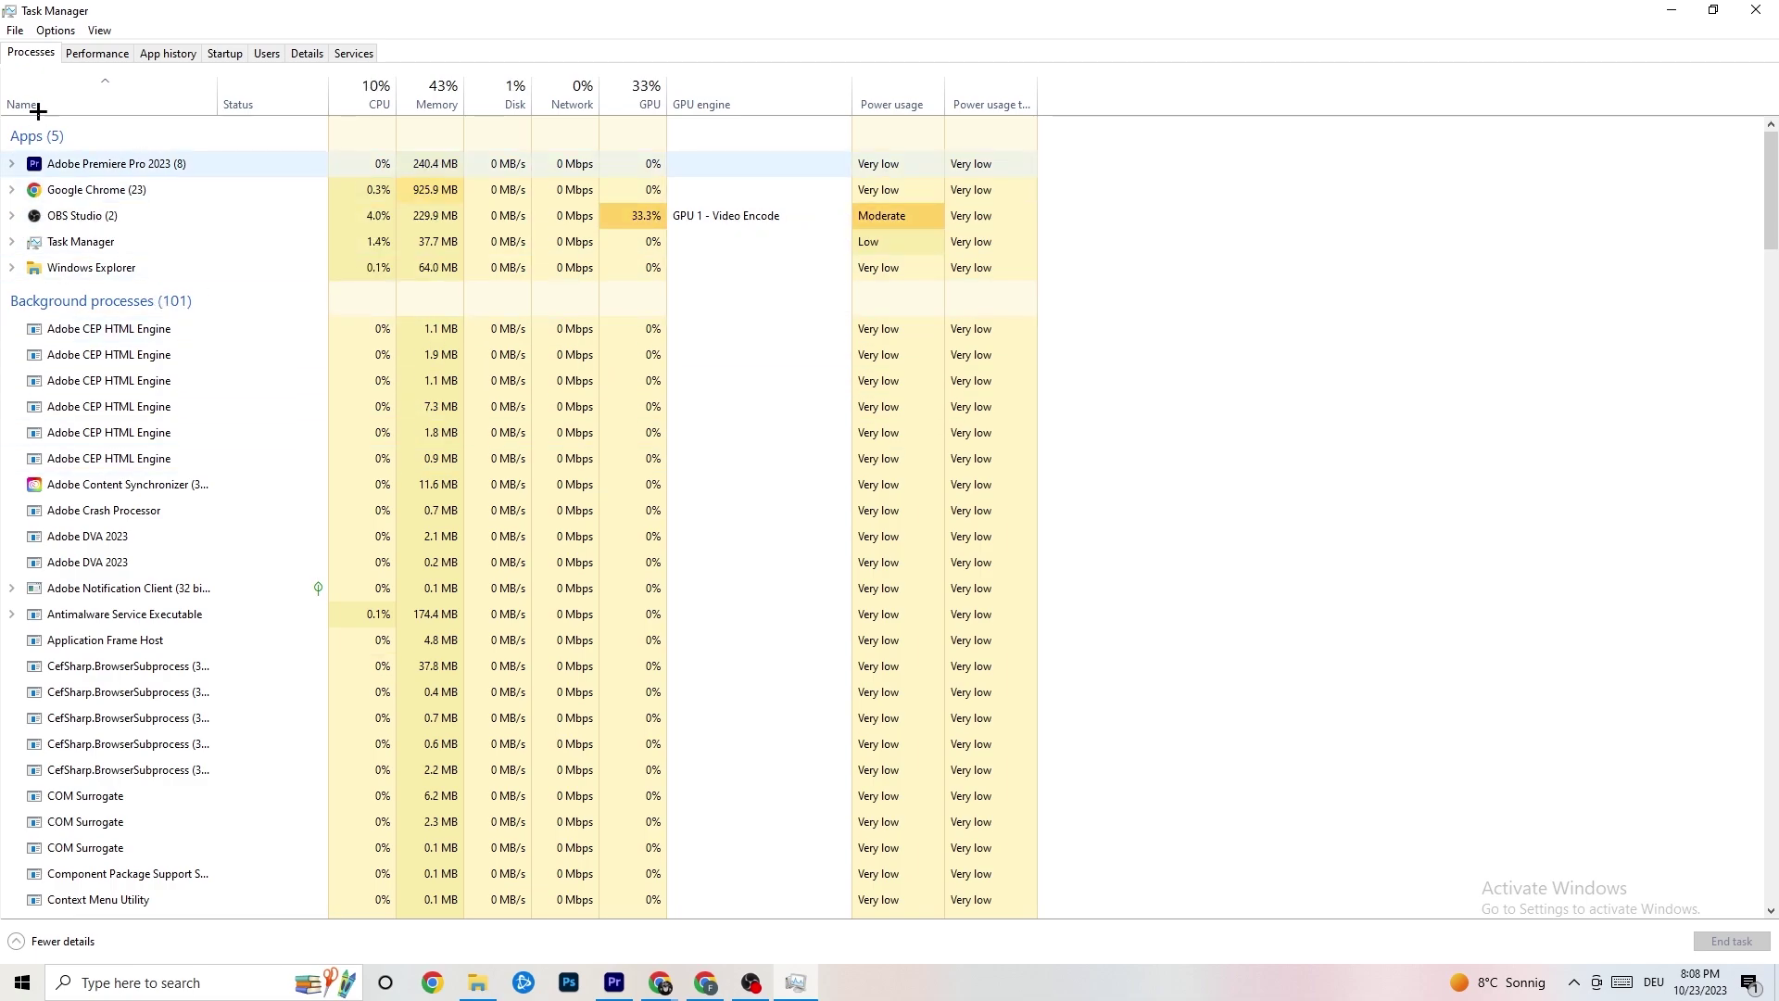
left_click(313, 49)
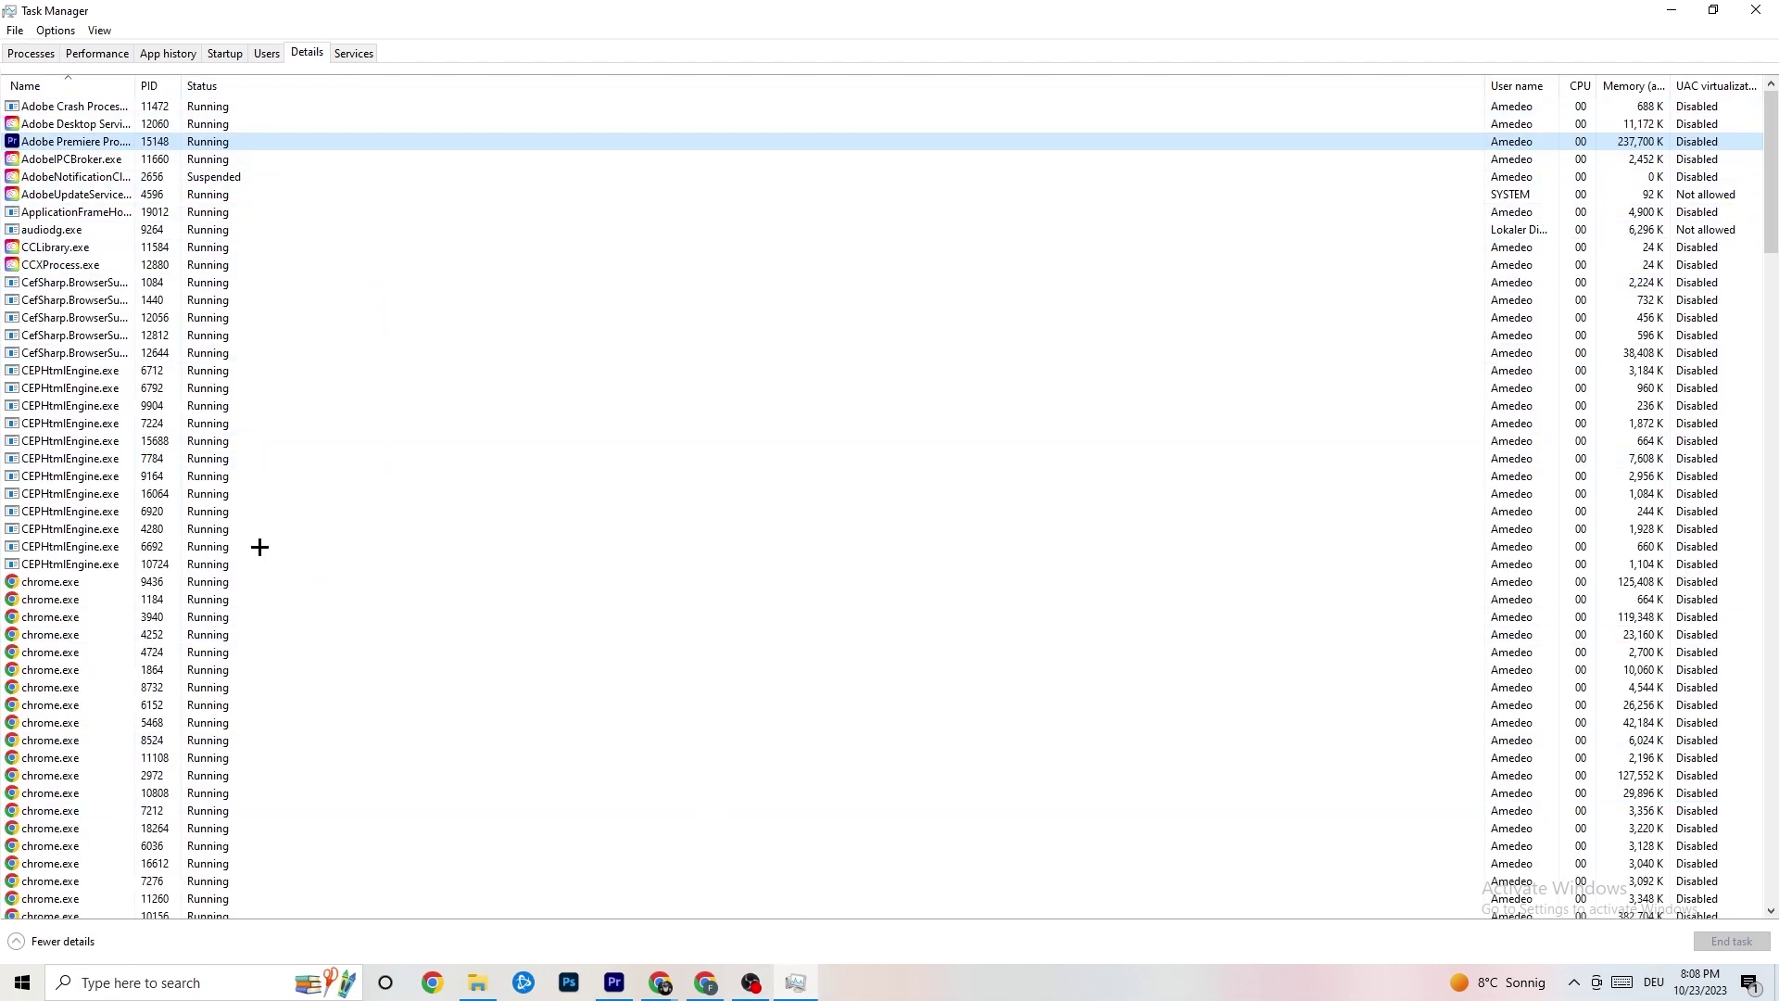
right_click(201, 142)
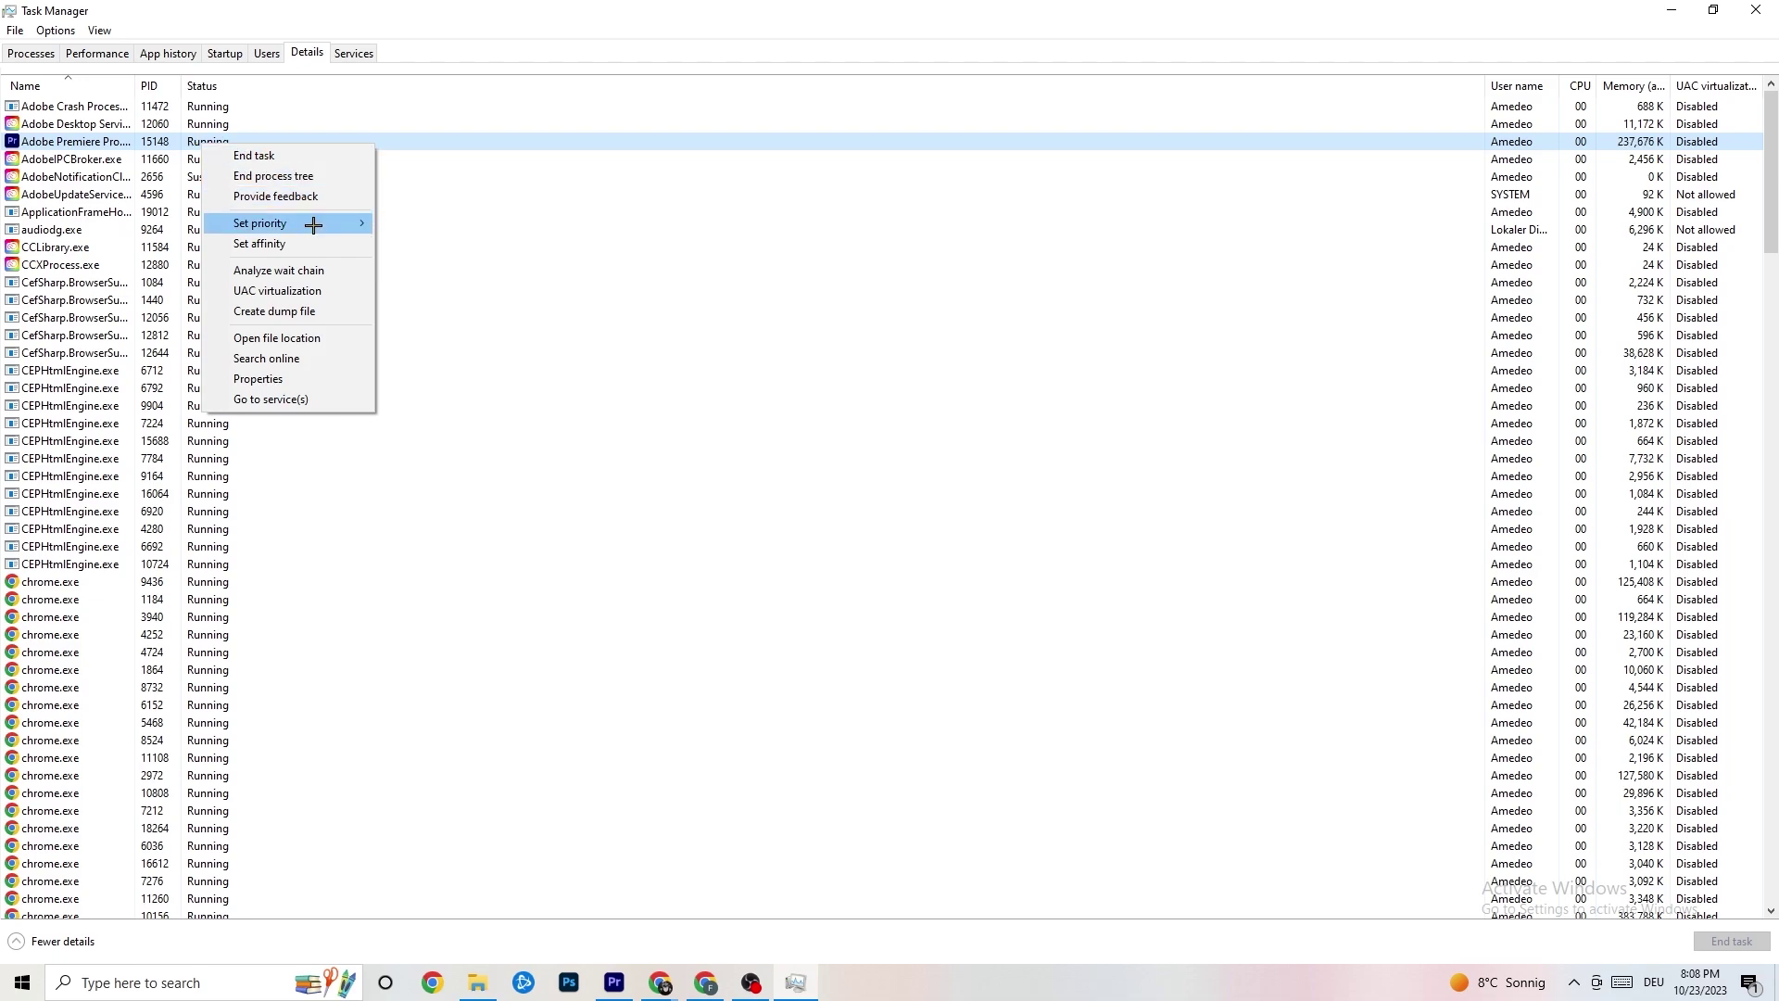
mouse_move(313, 226)
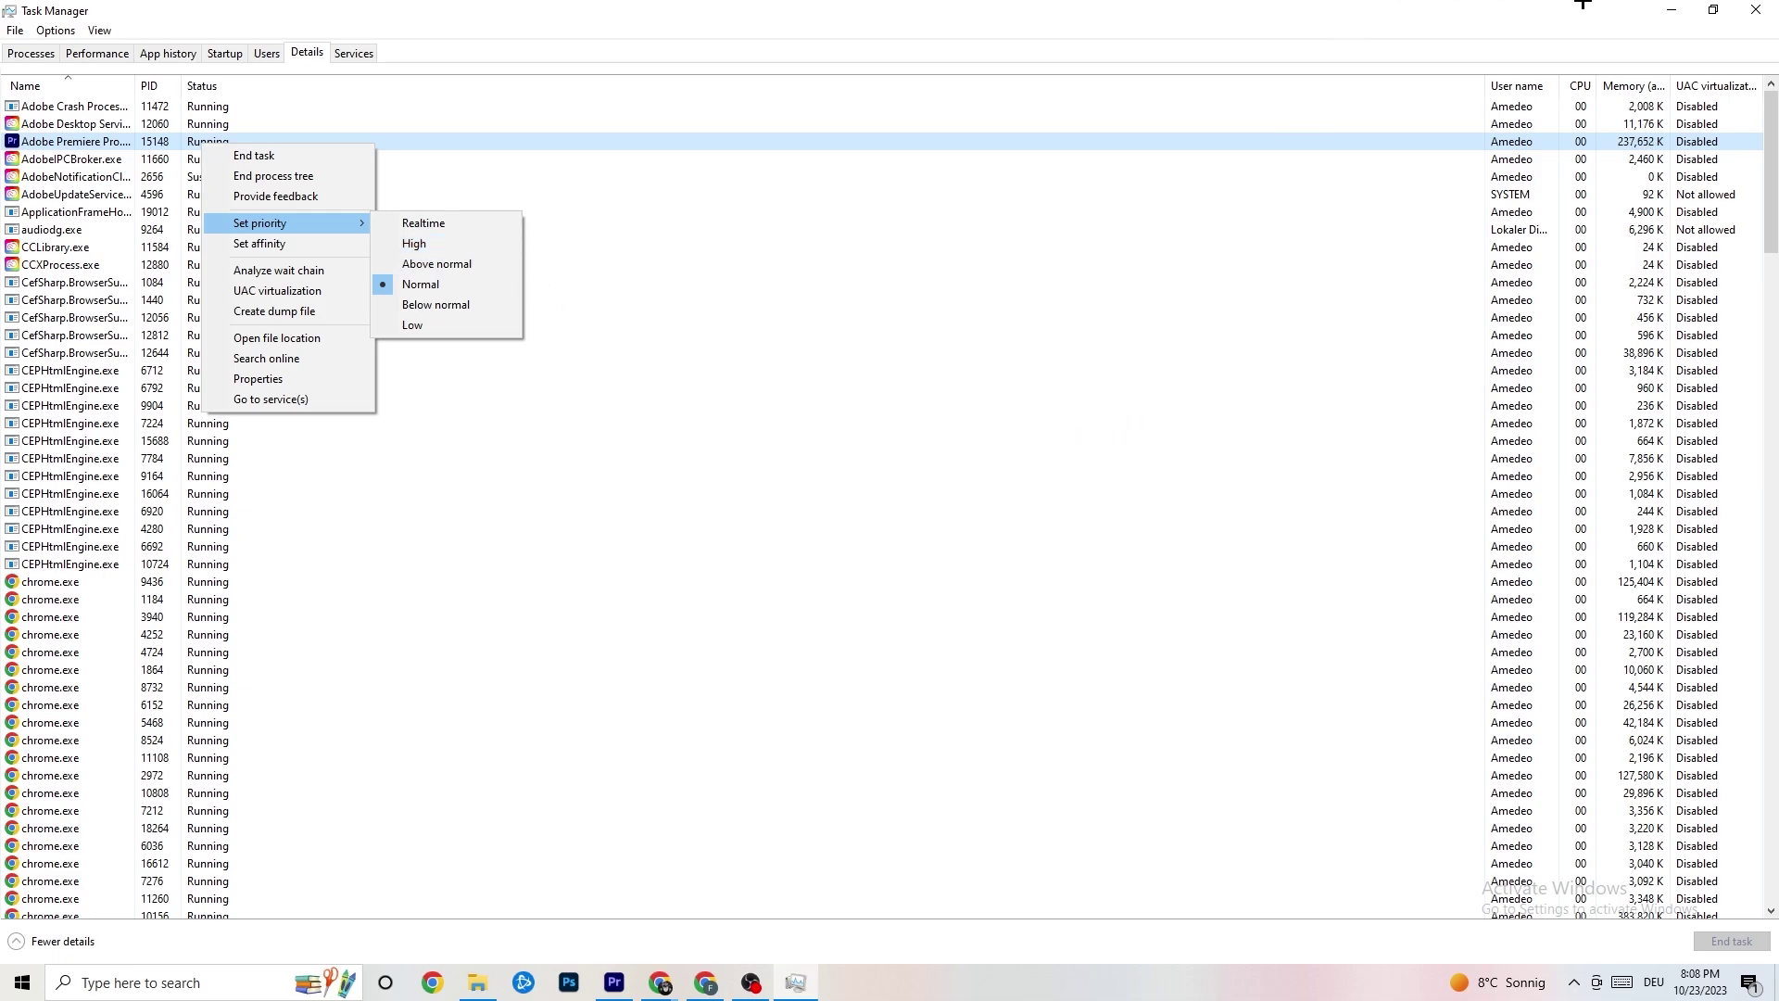
left_click(424, 106)
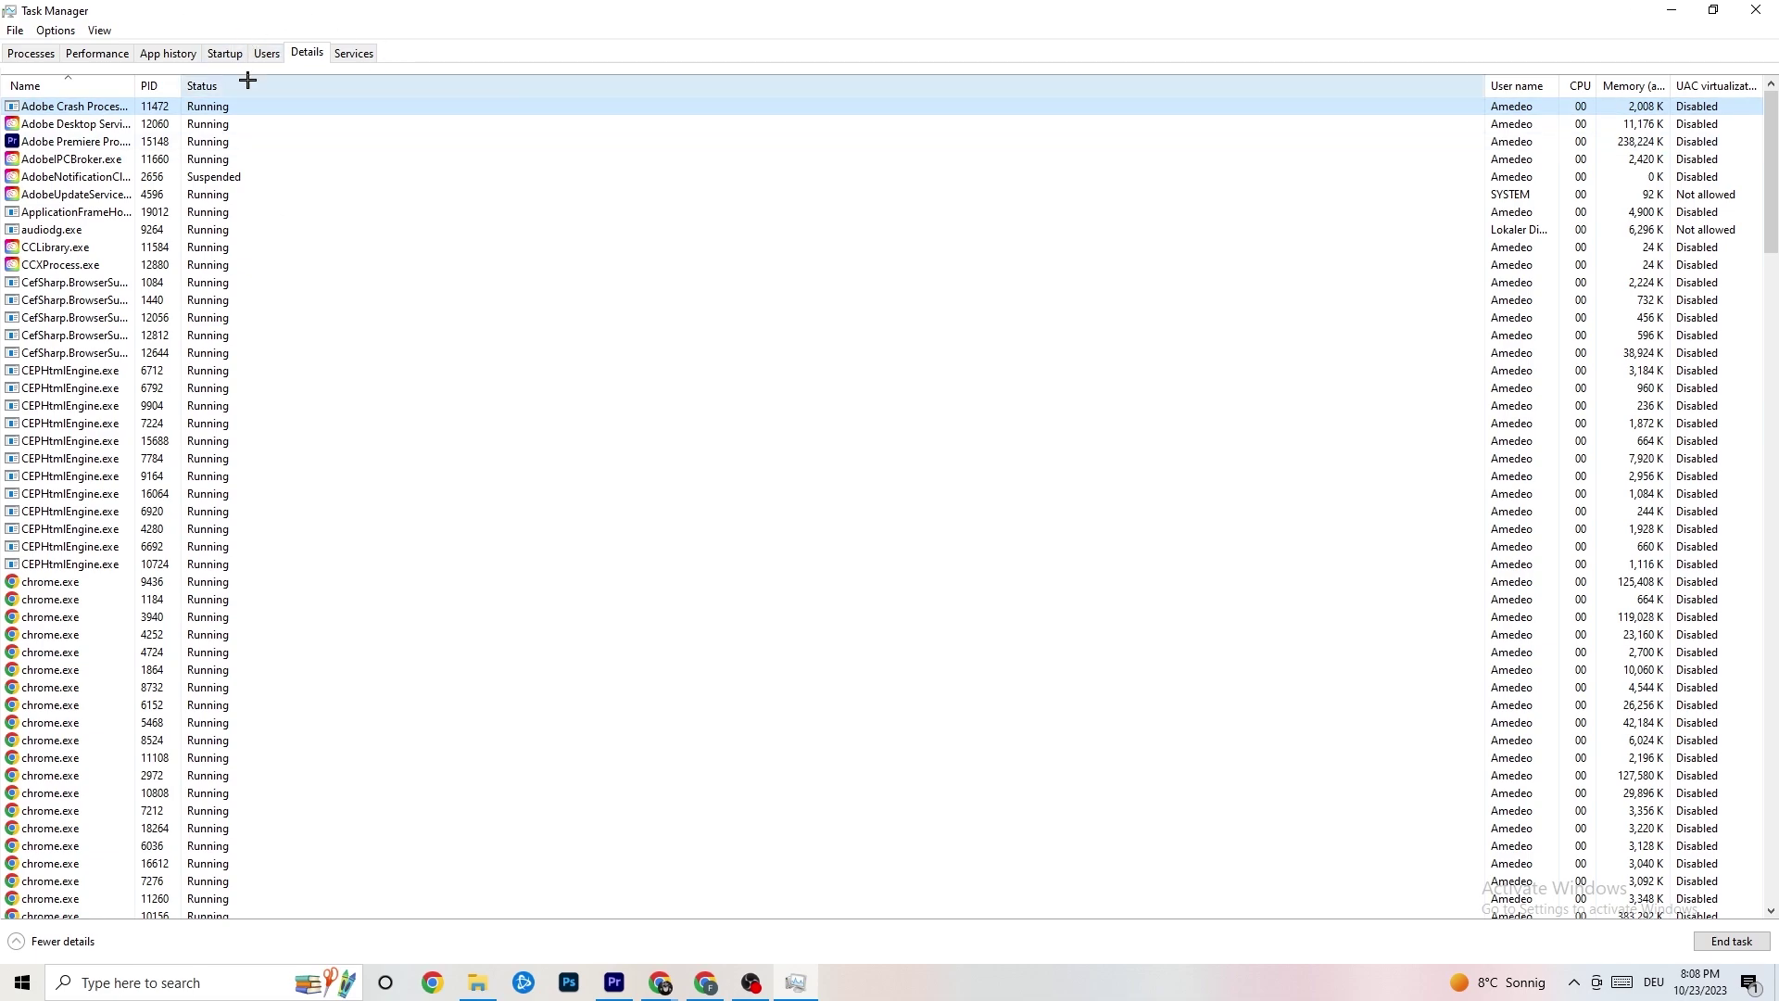
Review the startup programs and the actions offered for Adobe Updater Startup Utility without disabling it, and close Task Manager.
left_click(226, 53)
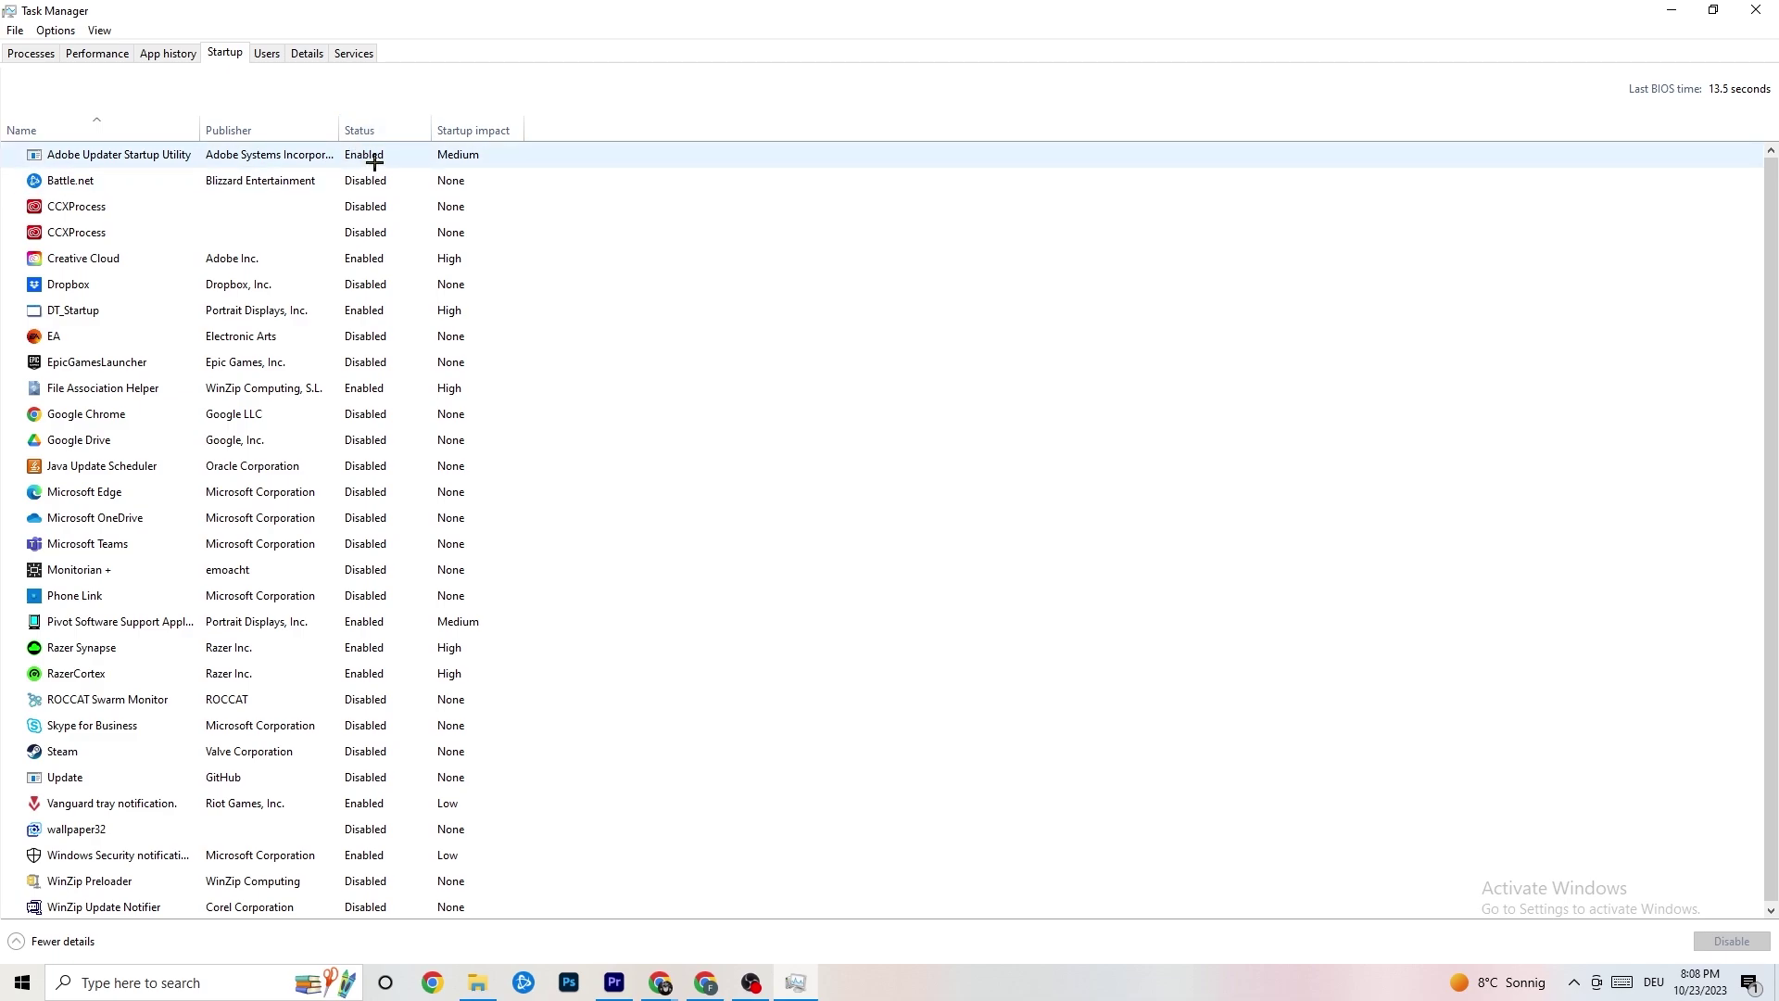
right_click(385, 164)
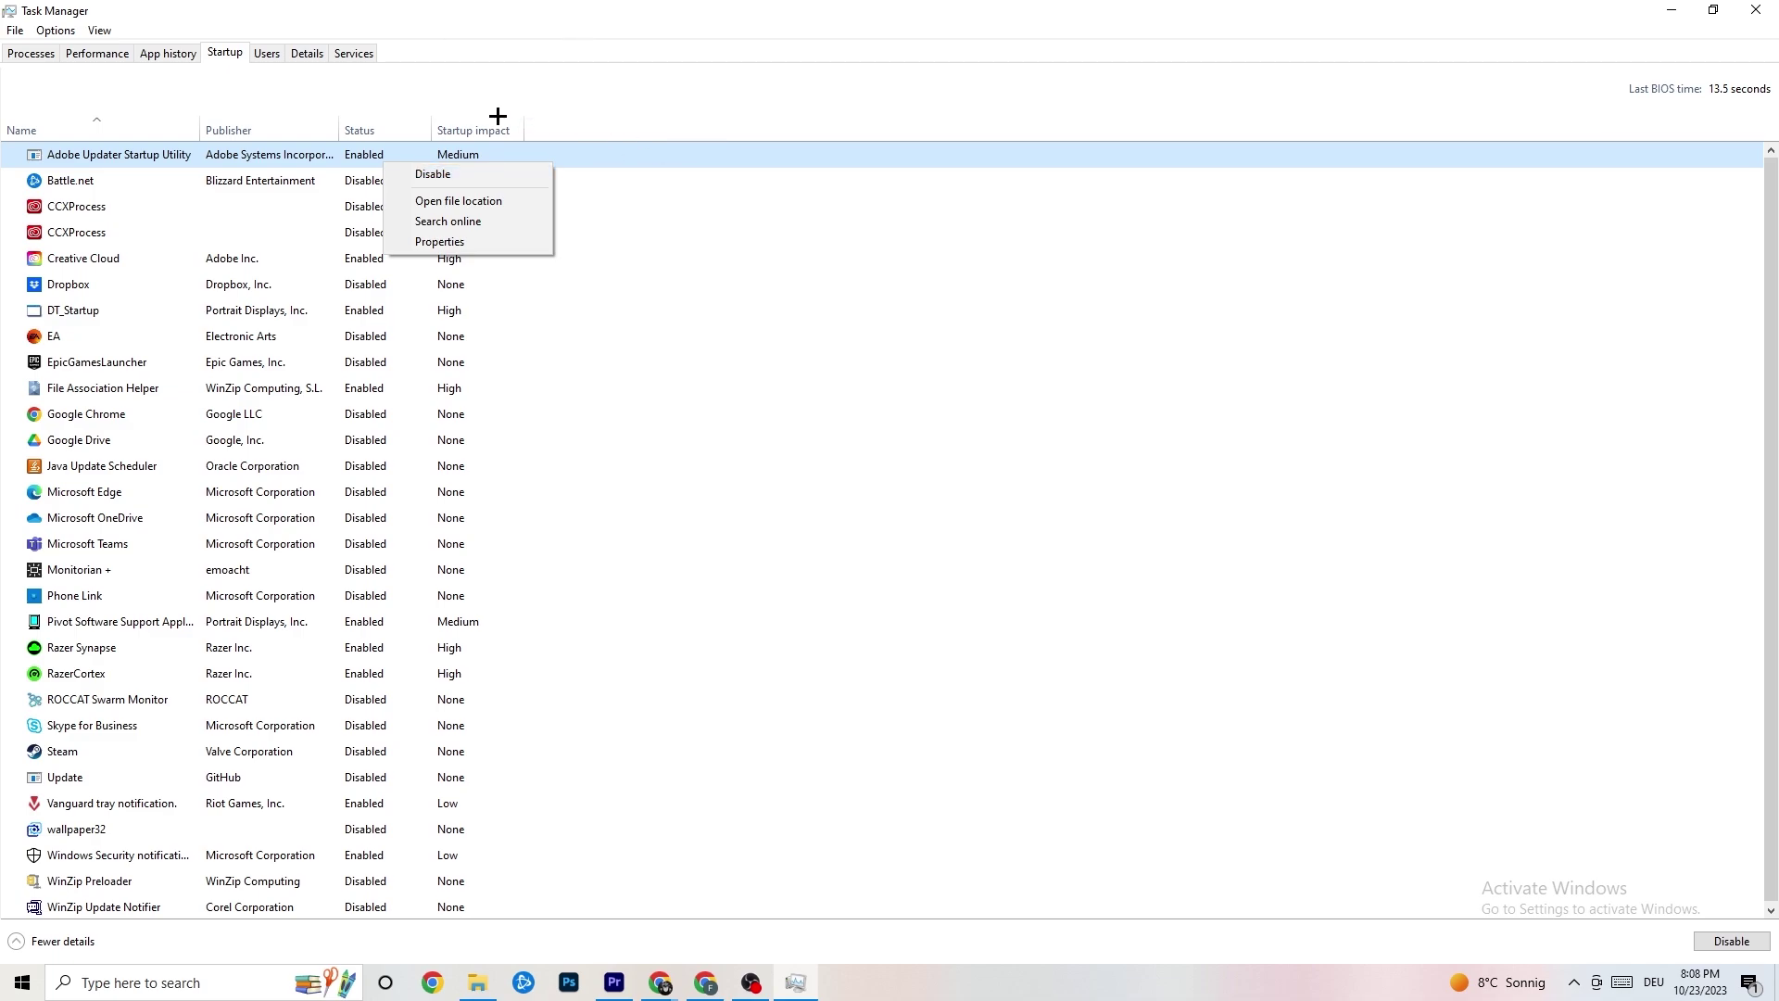
left_click(666, 2)
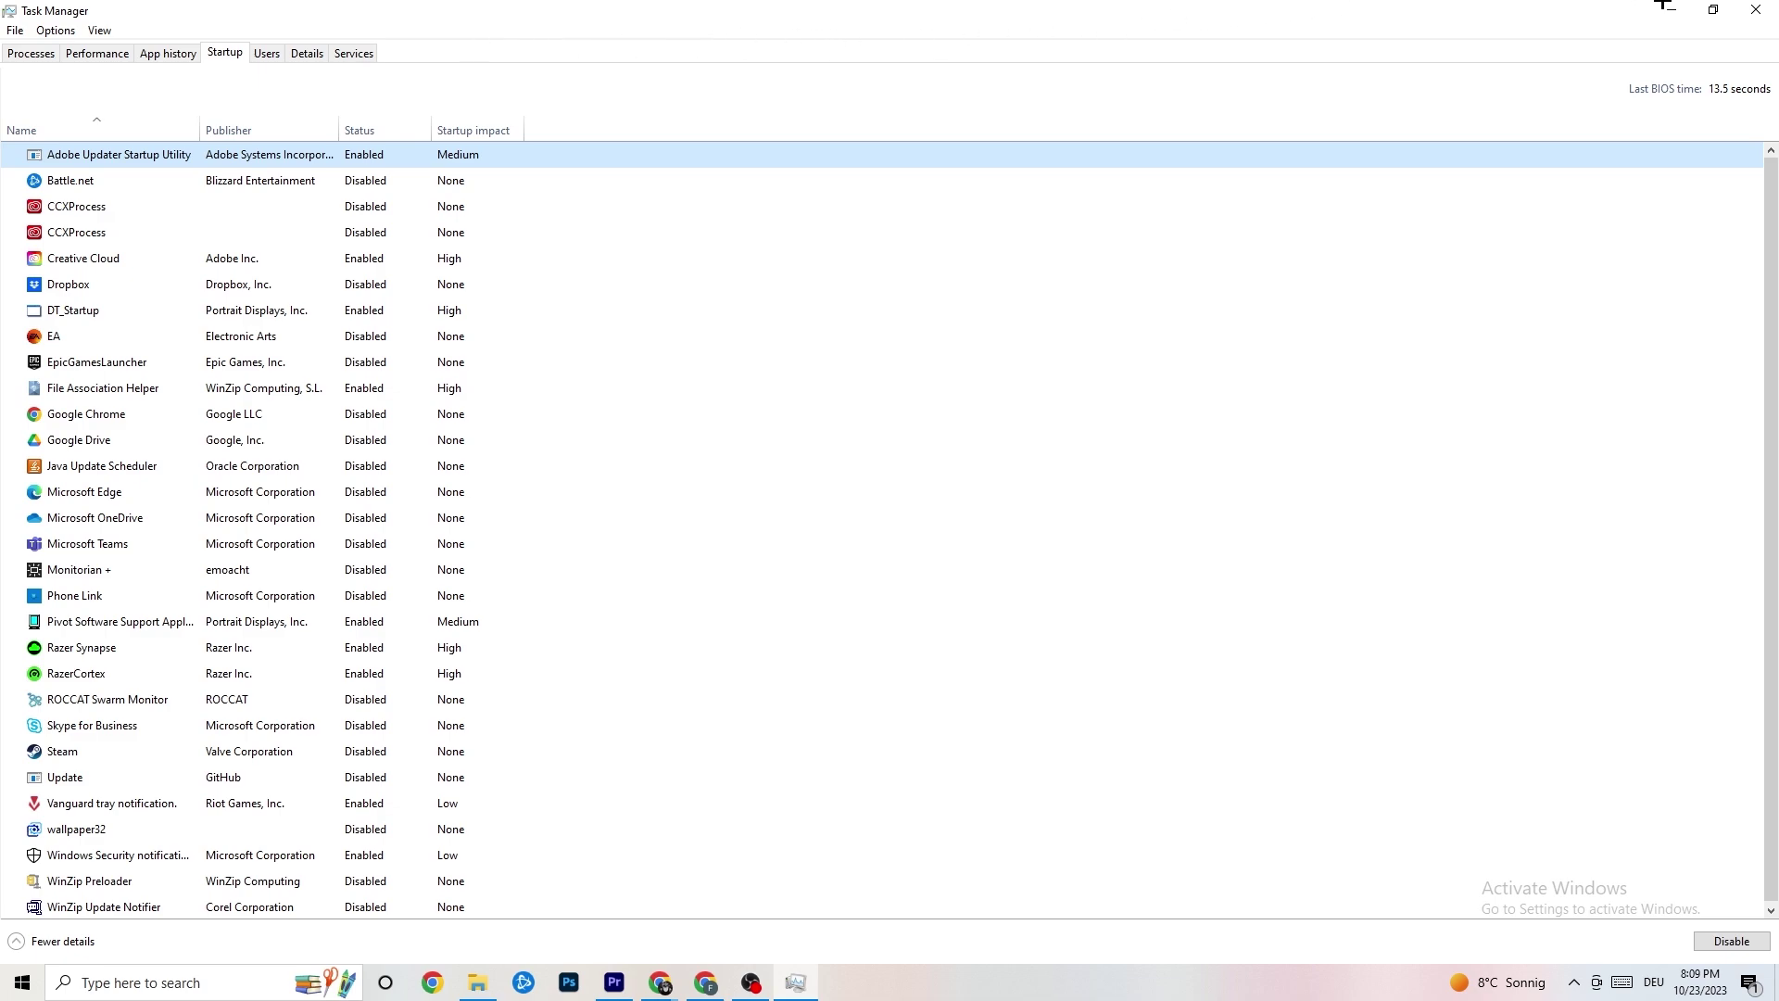
left_click(1755, 9)
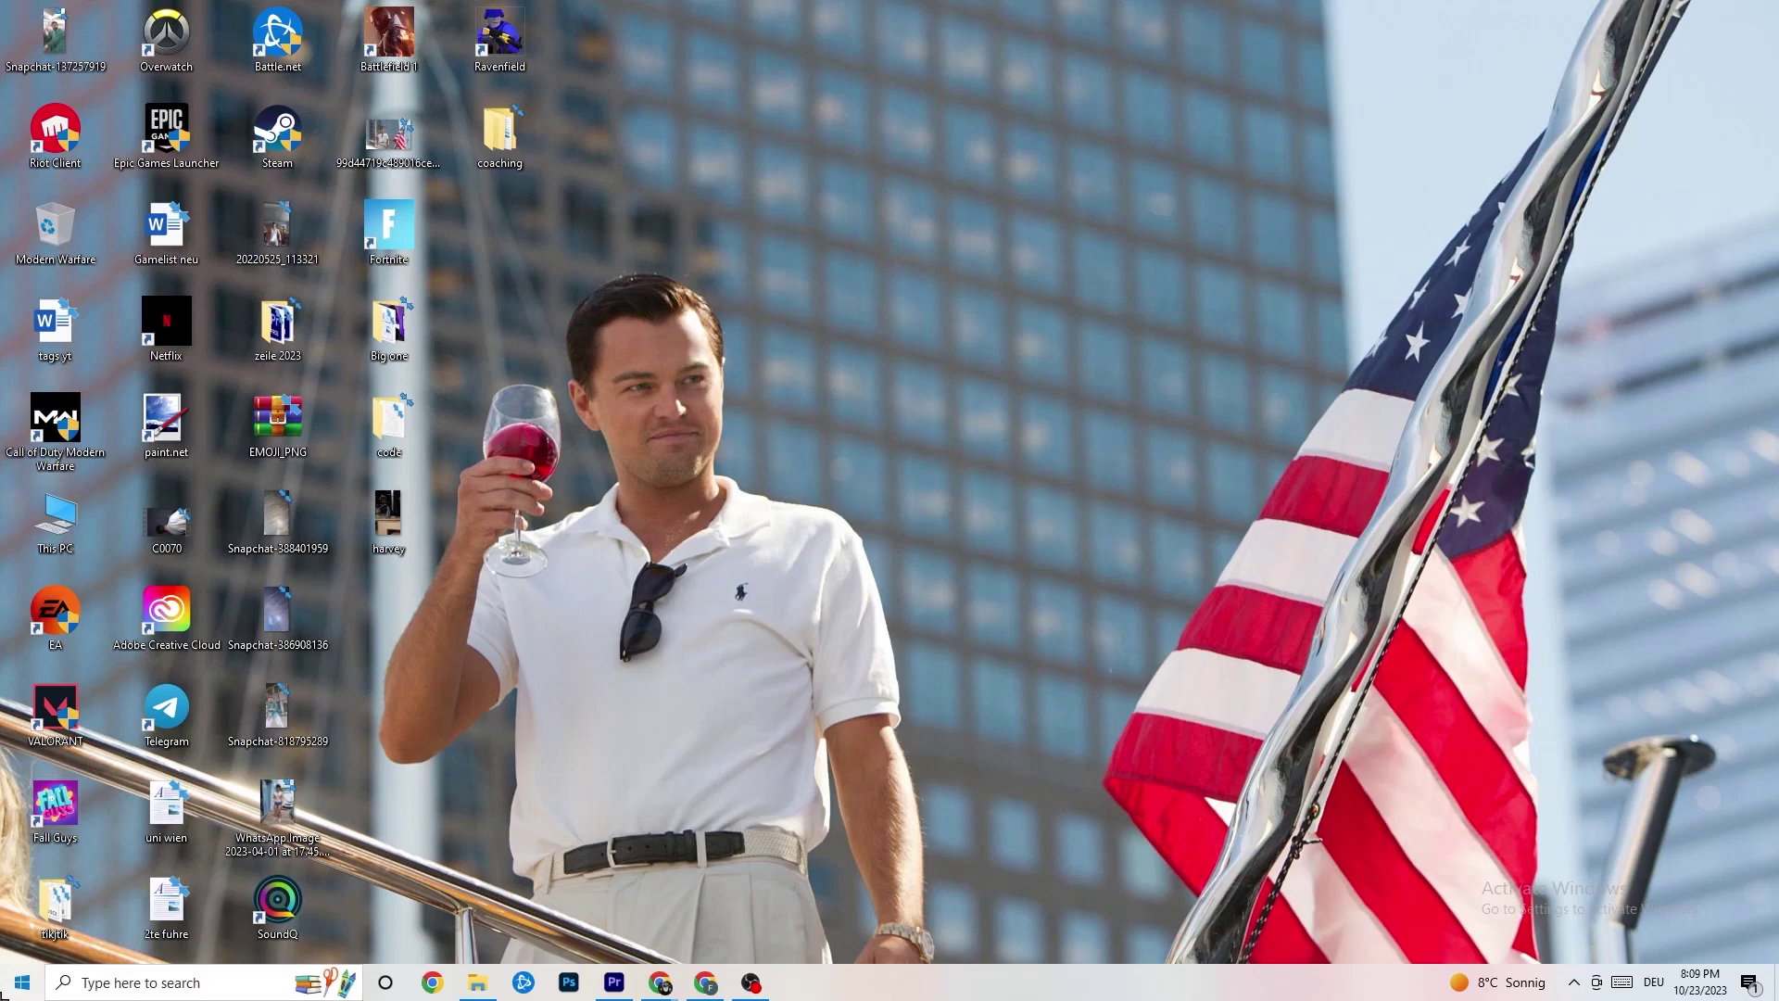
Open Windows Settings and check the scaling and resolution options in the system's display settings, keeping 100% and 1920 × 1080.
left_click(23, 982)
left_click(23, 896)
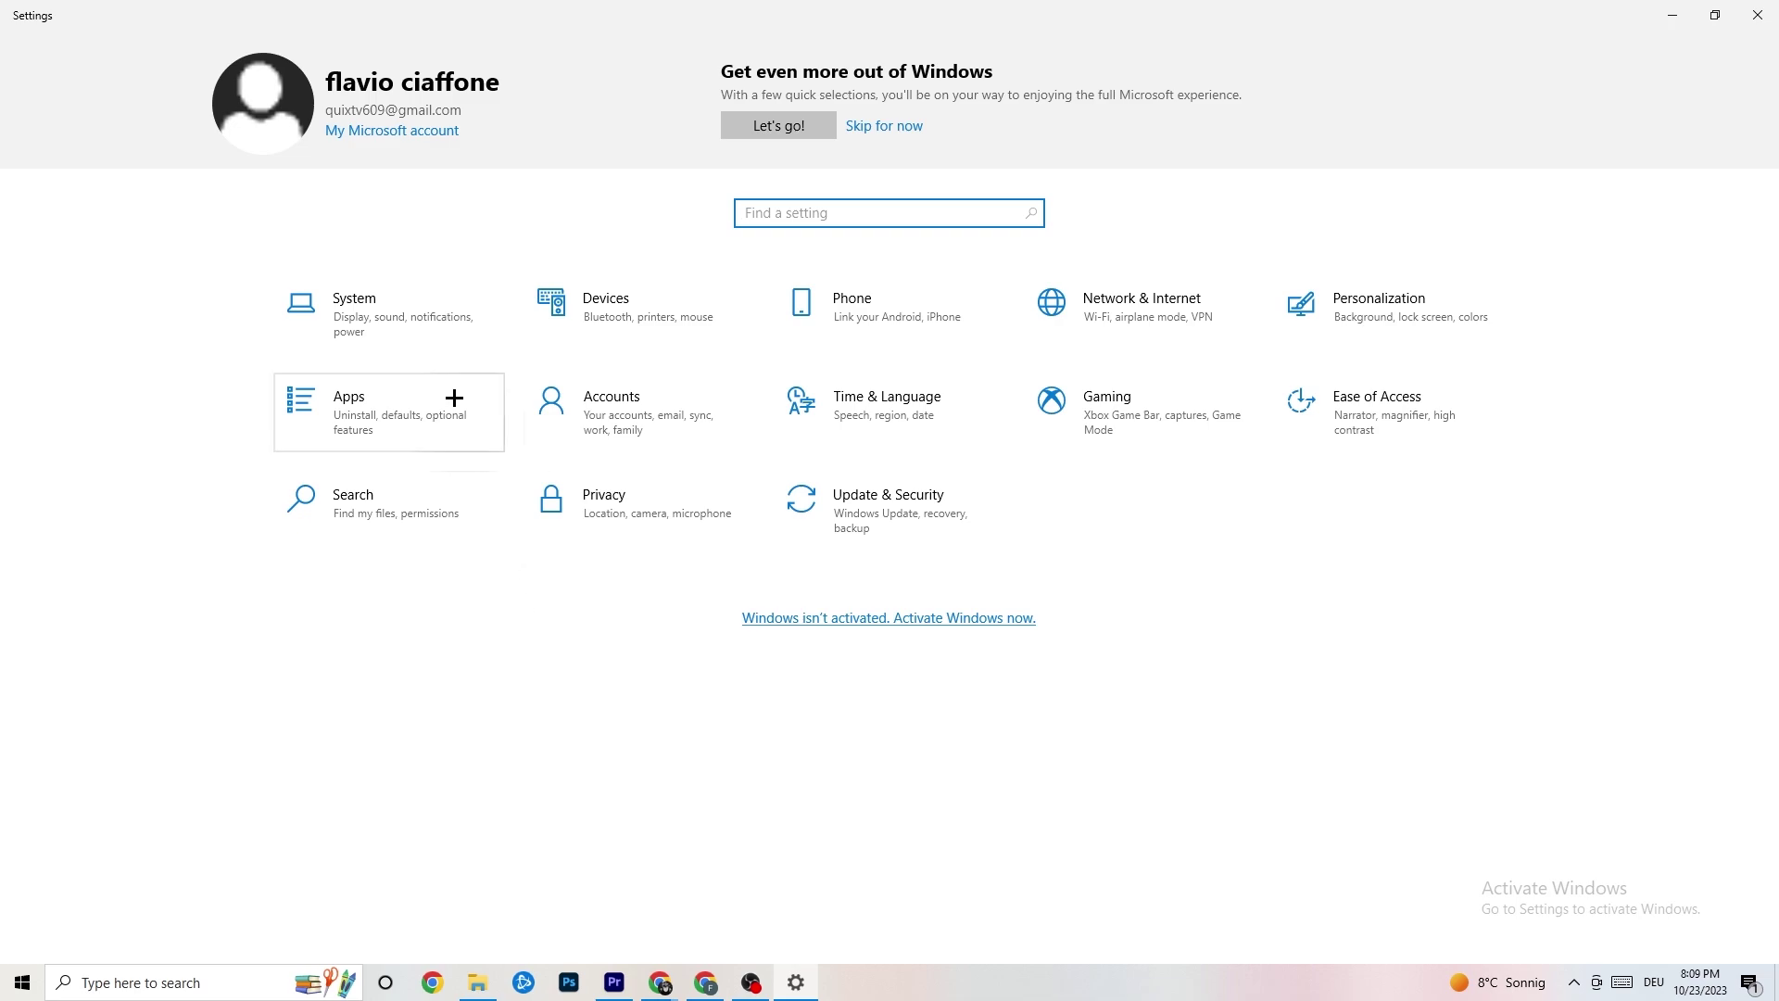
left_click(425, 324)
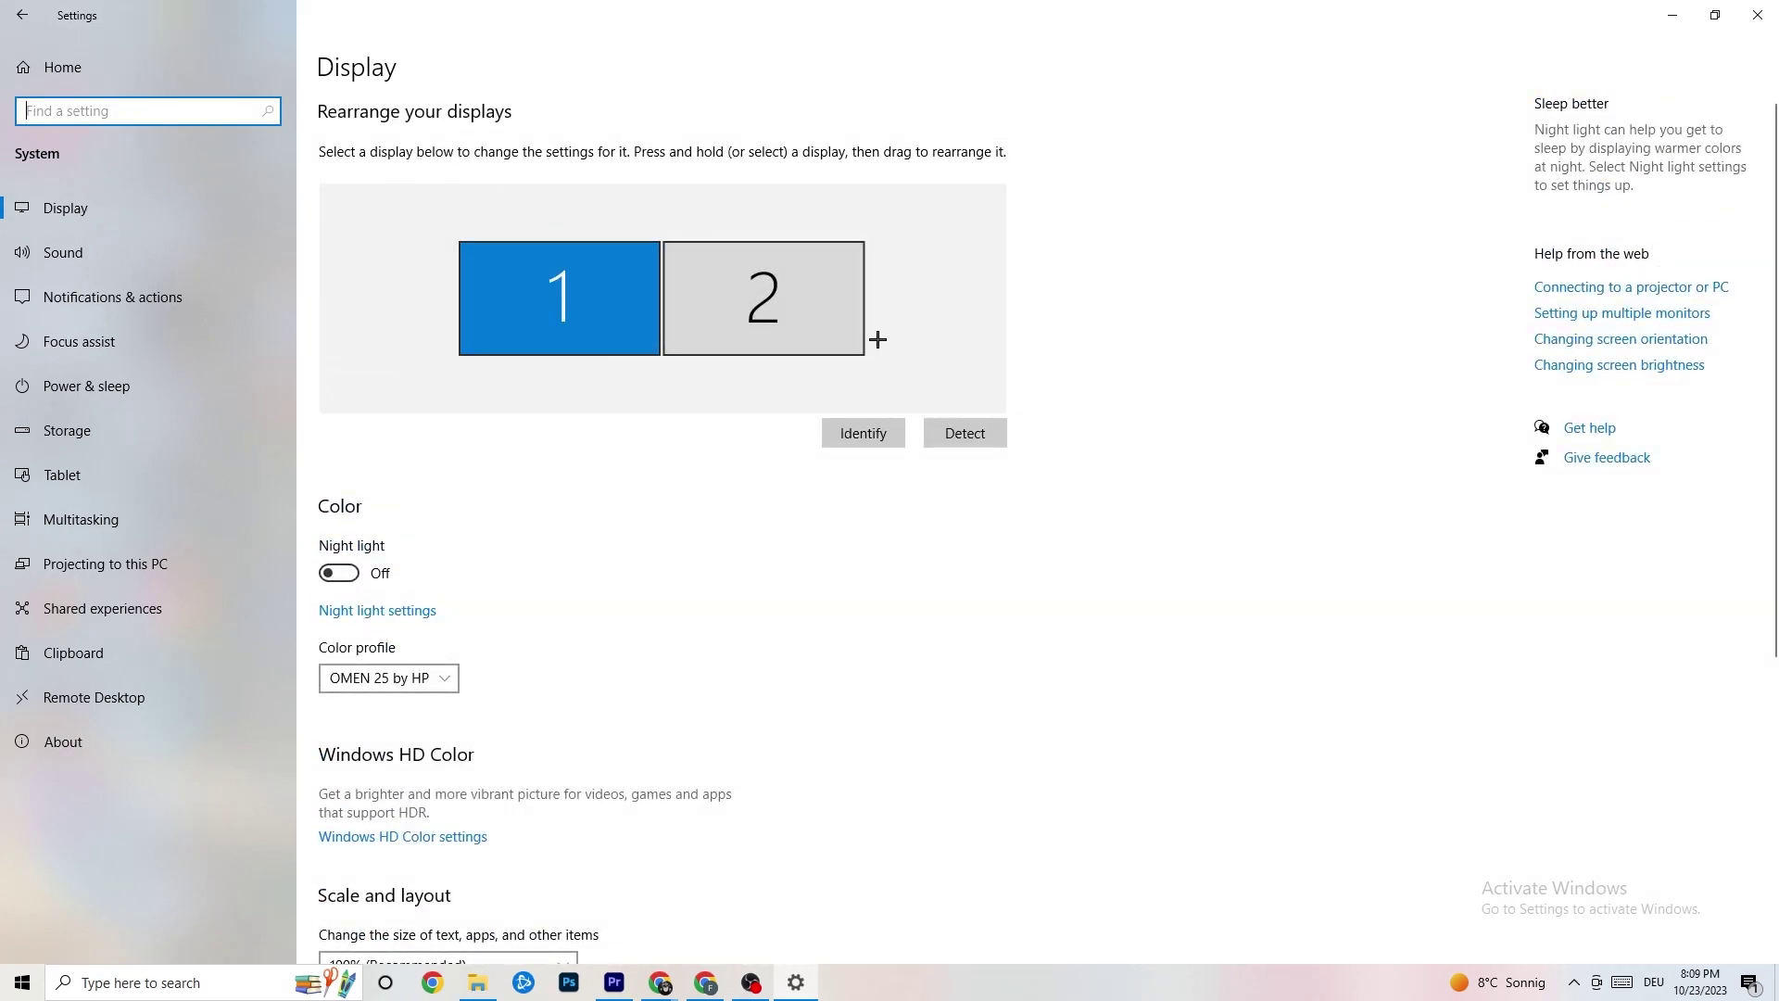
scroll(718, 399, "down", 5)
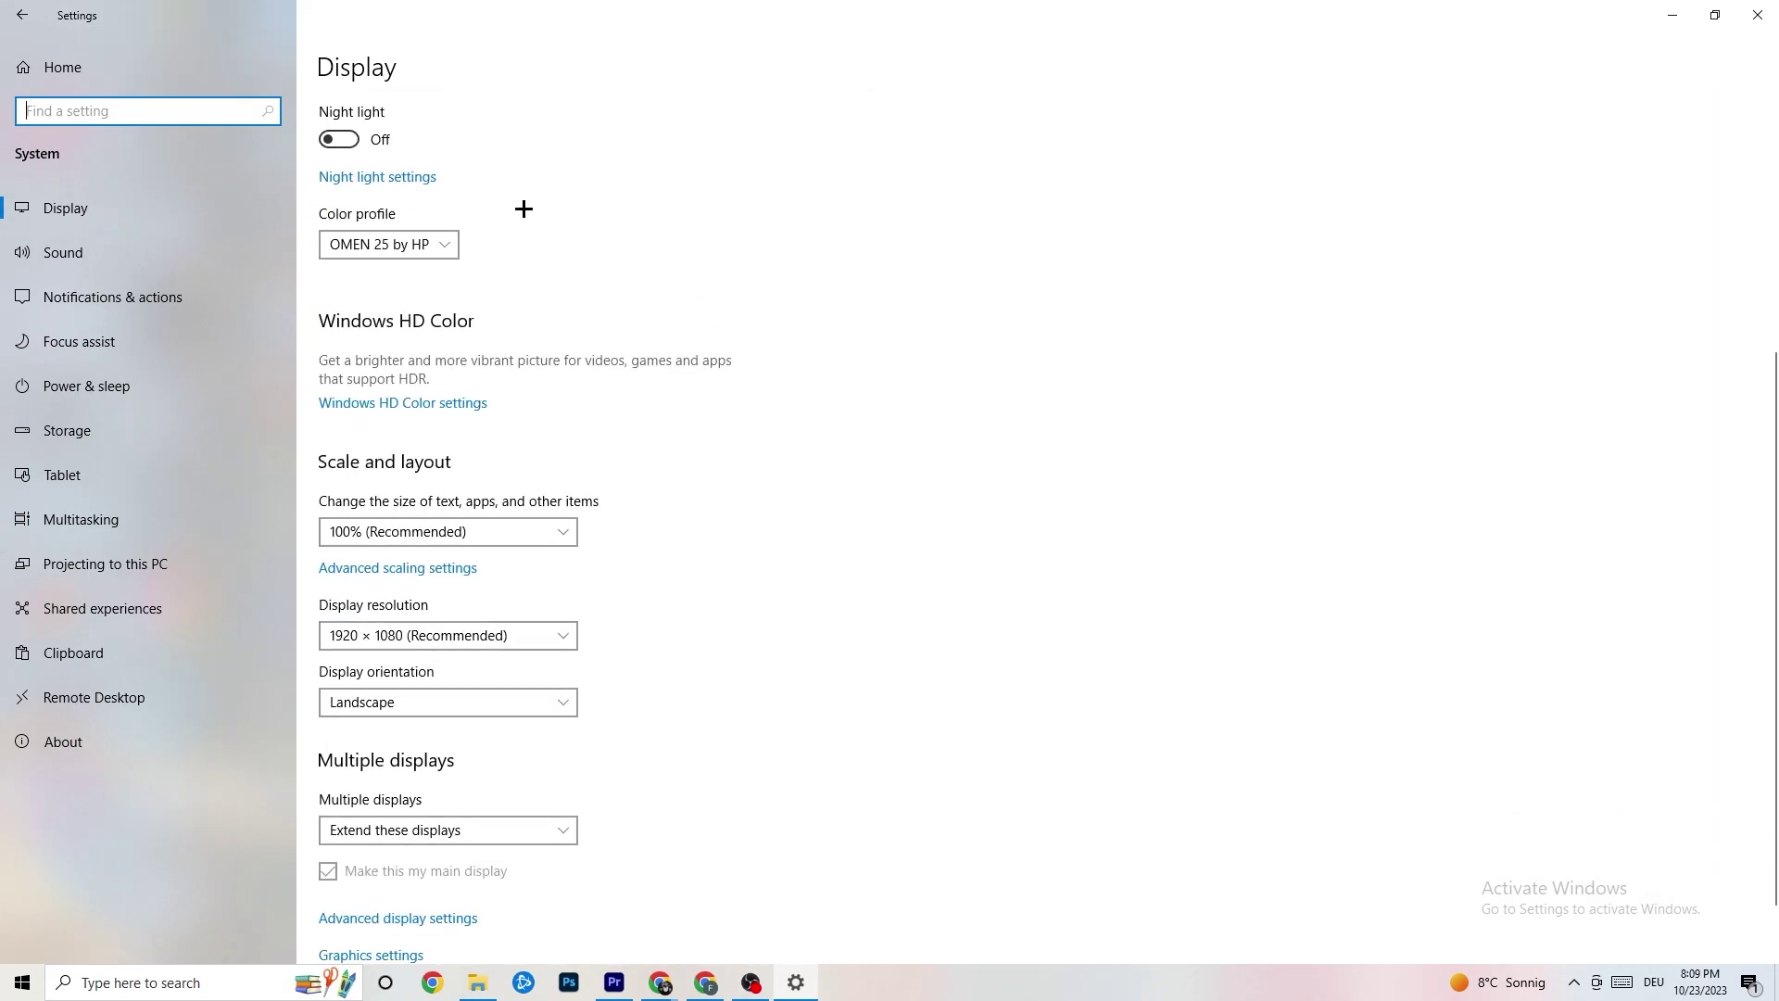
left_click(560, 532)
left_click(501, 531)
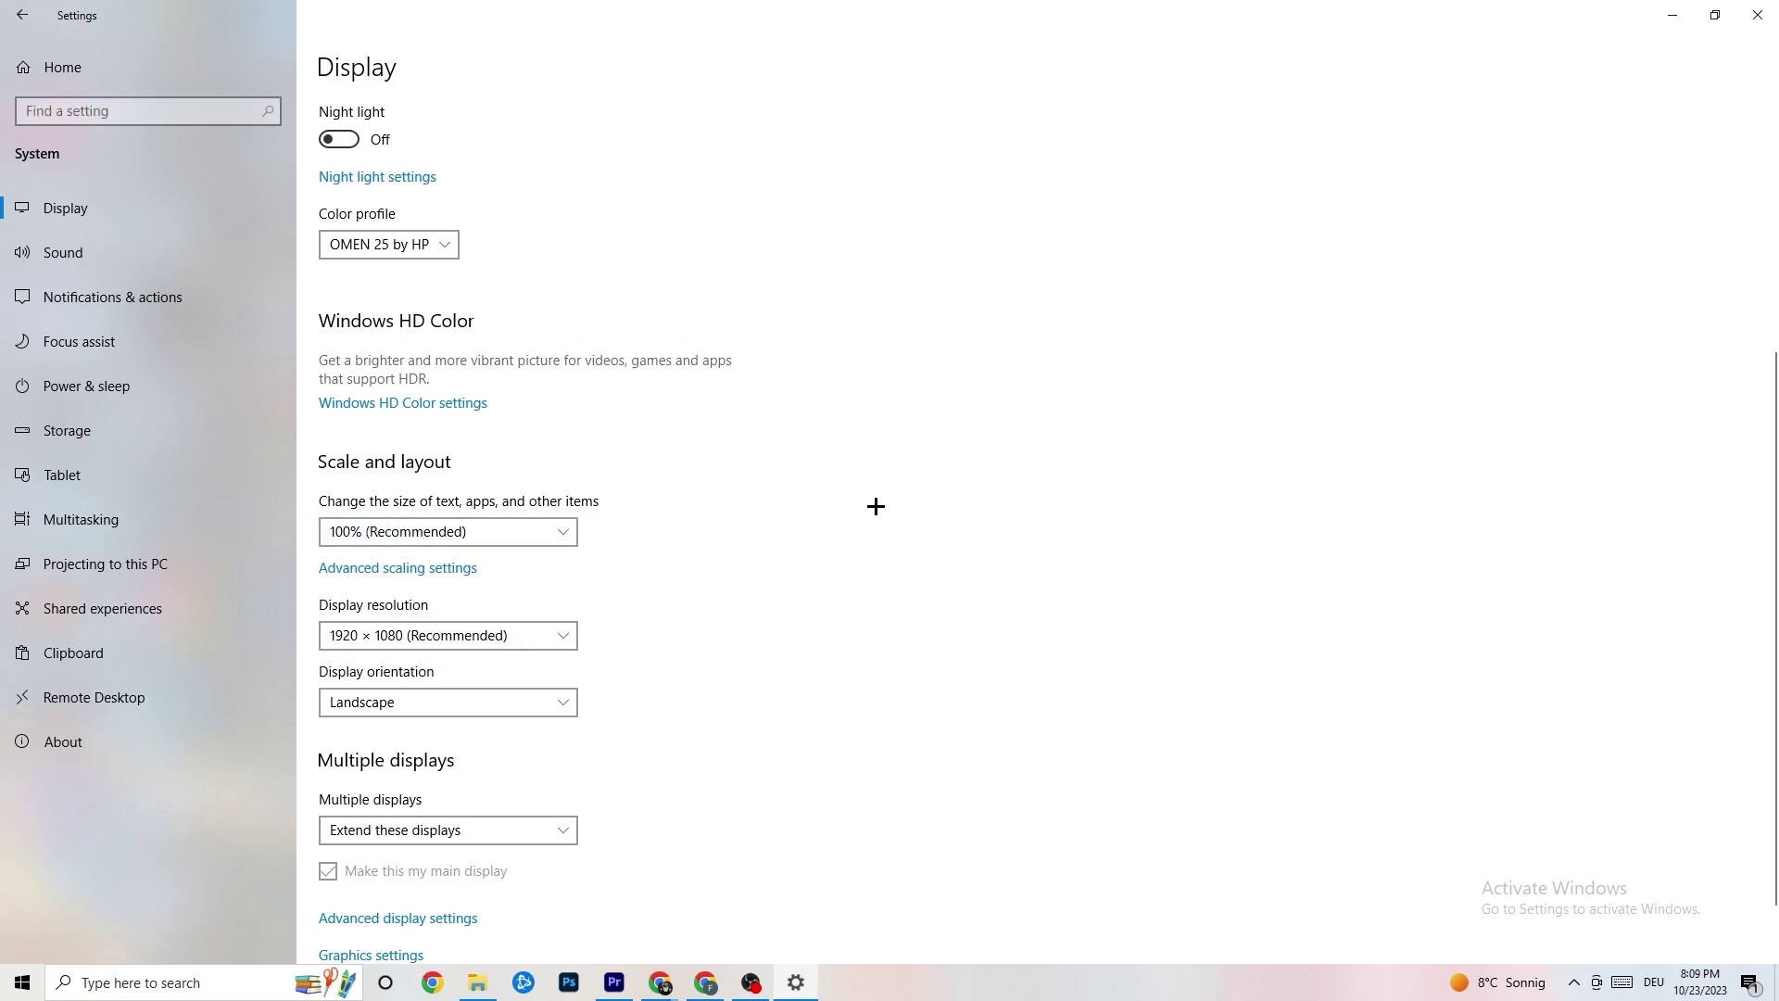
left_click(538, 637)
left_click(791, 558)
scroll(765, 540, "down", 1)
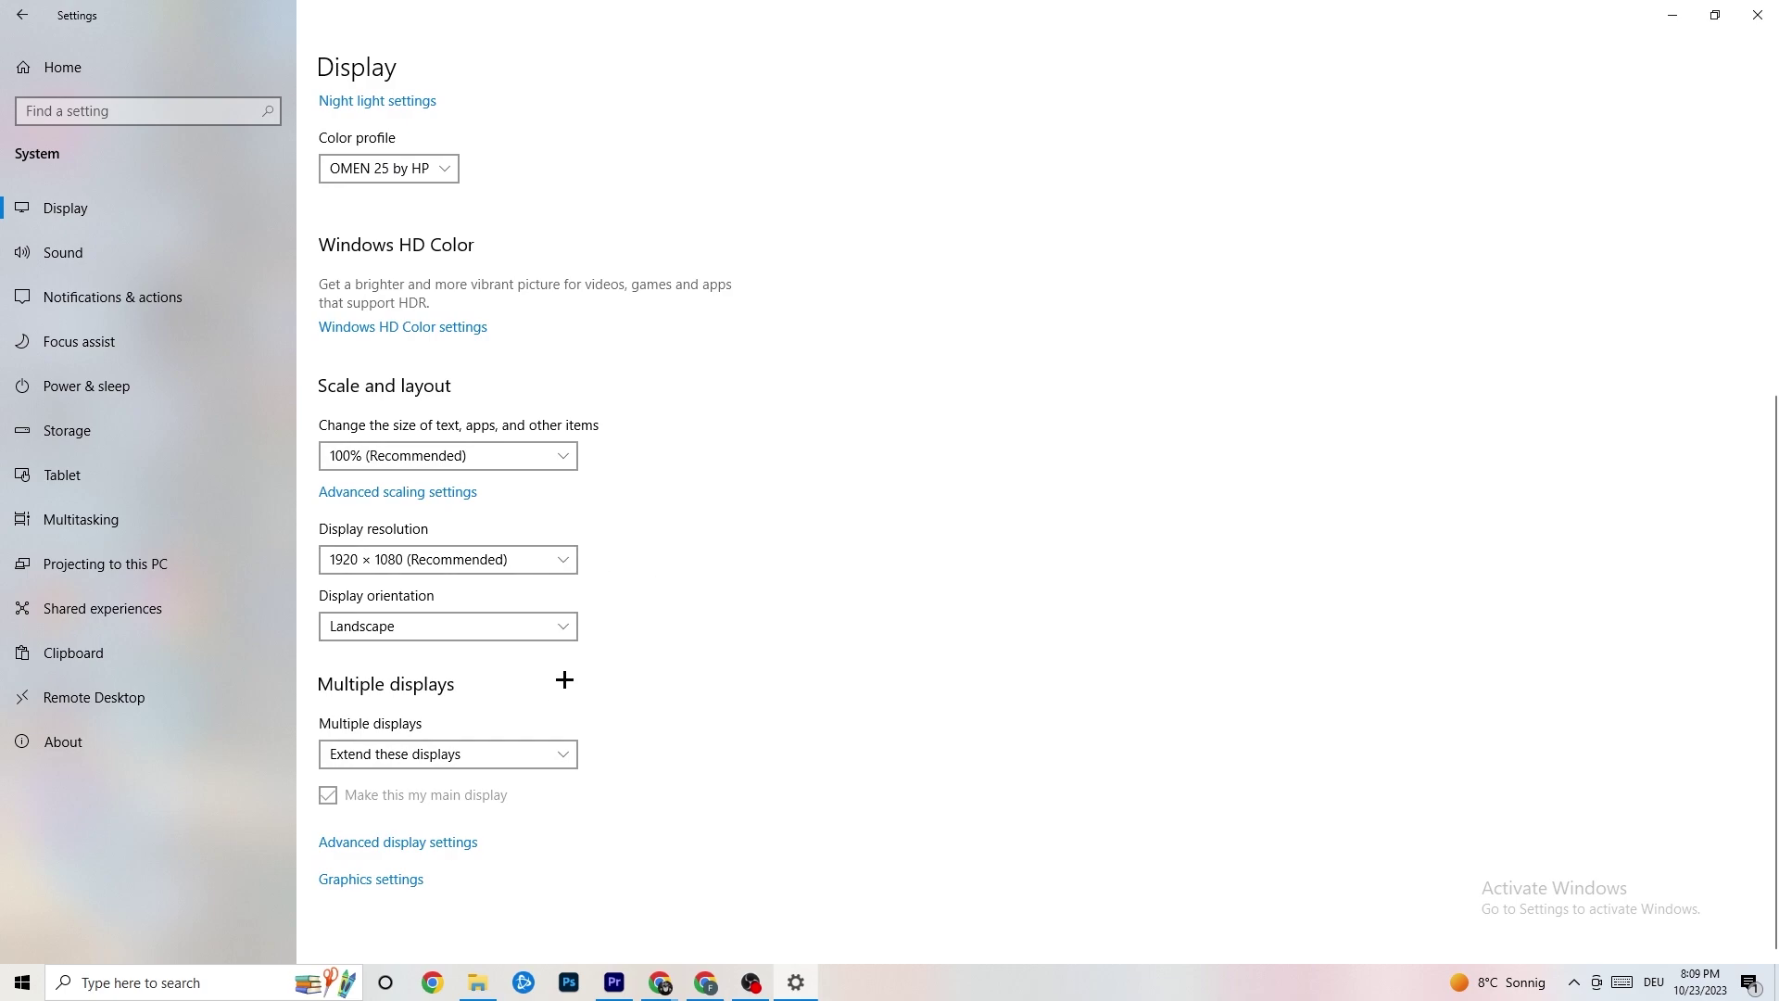
Look at the available power plans in the additional power settings without changing the plan, and close Power Options.
left_click(194, 385)
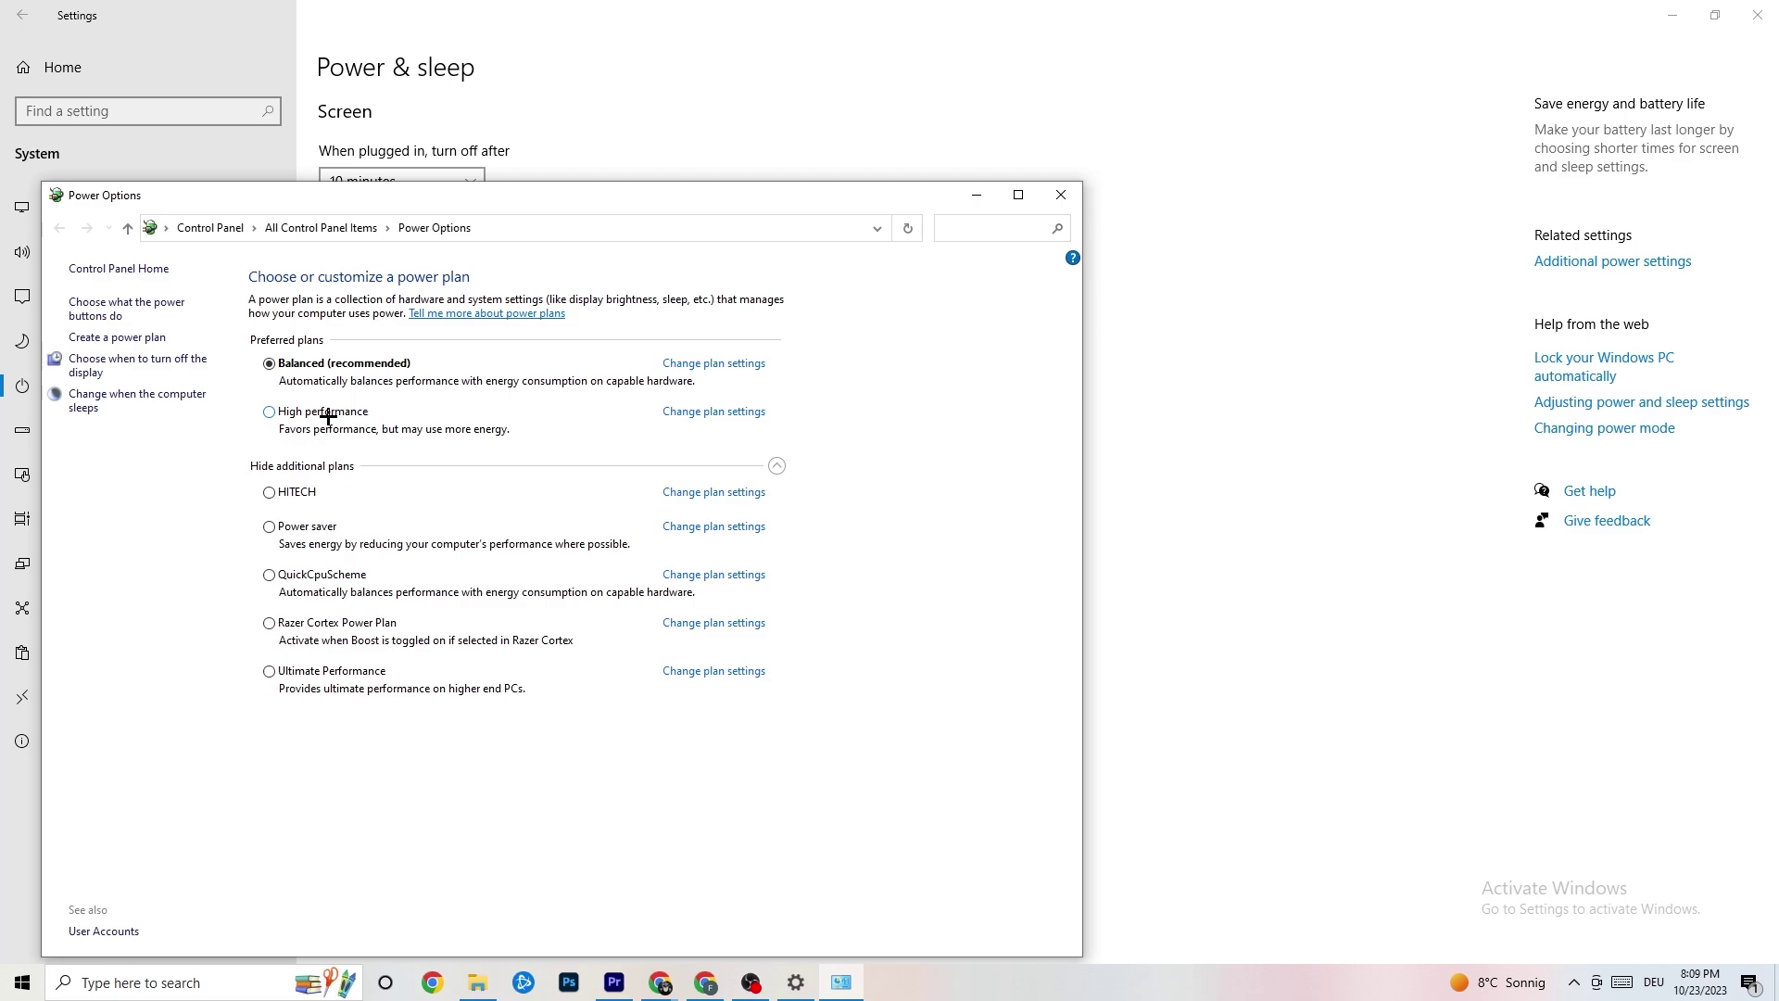
left_click(1061, 197)
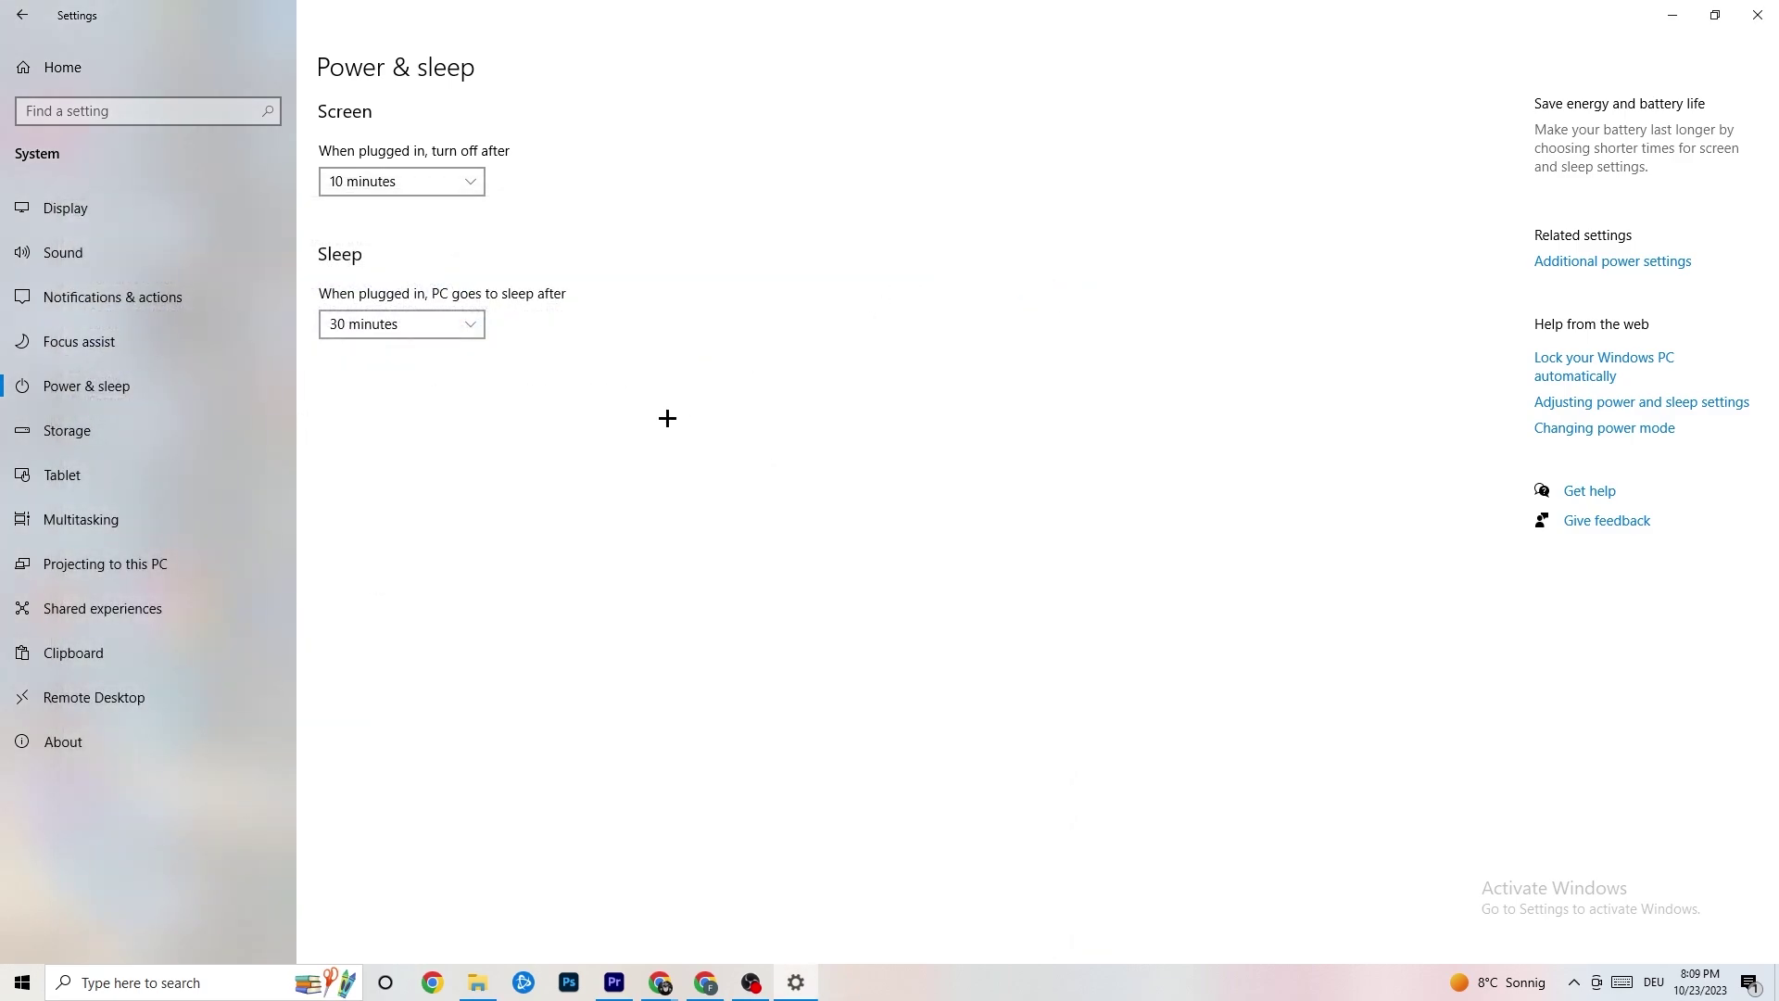
Examine the Storage Sense configuration and its run frequency options, keeping Every week, and return to the storage overview.
left_click(115, 444)
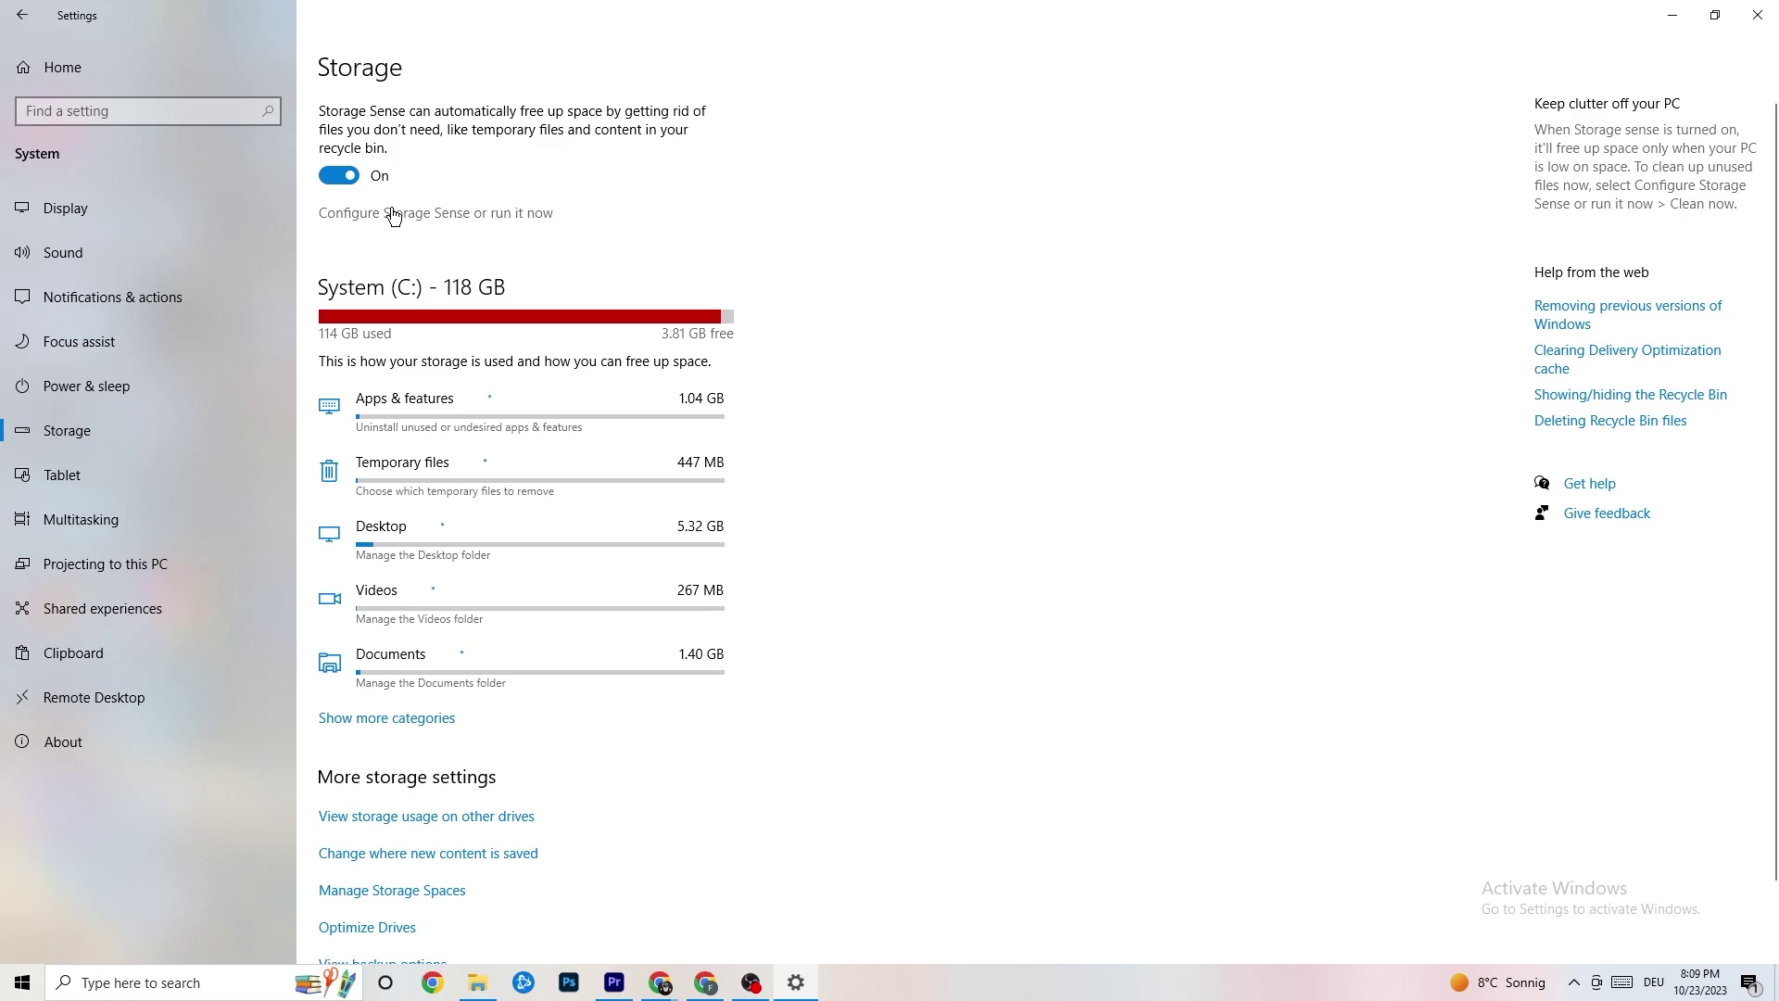
left_click(500, 214)
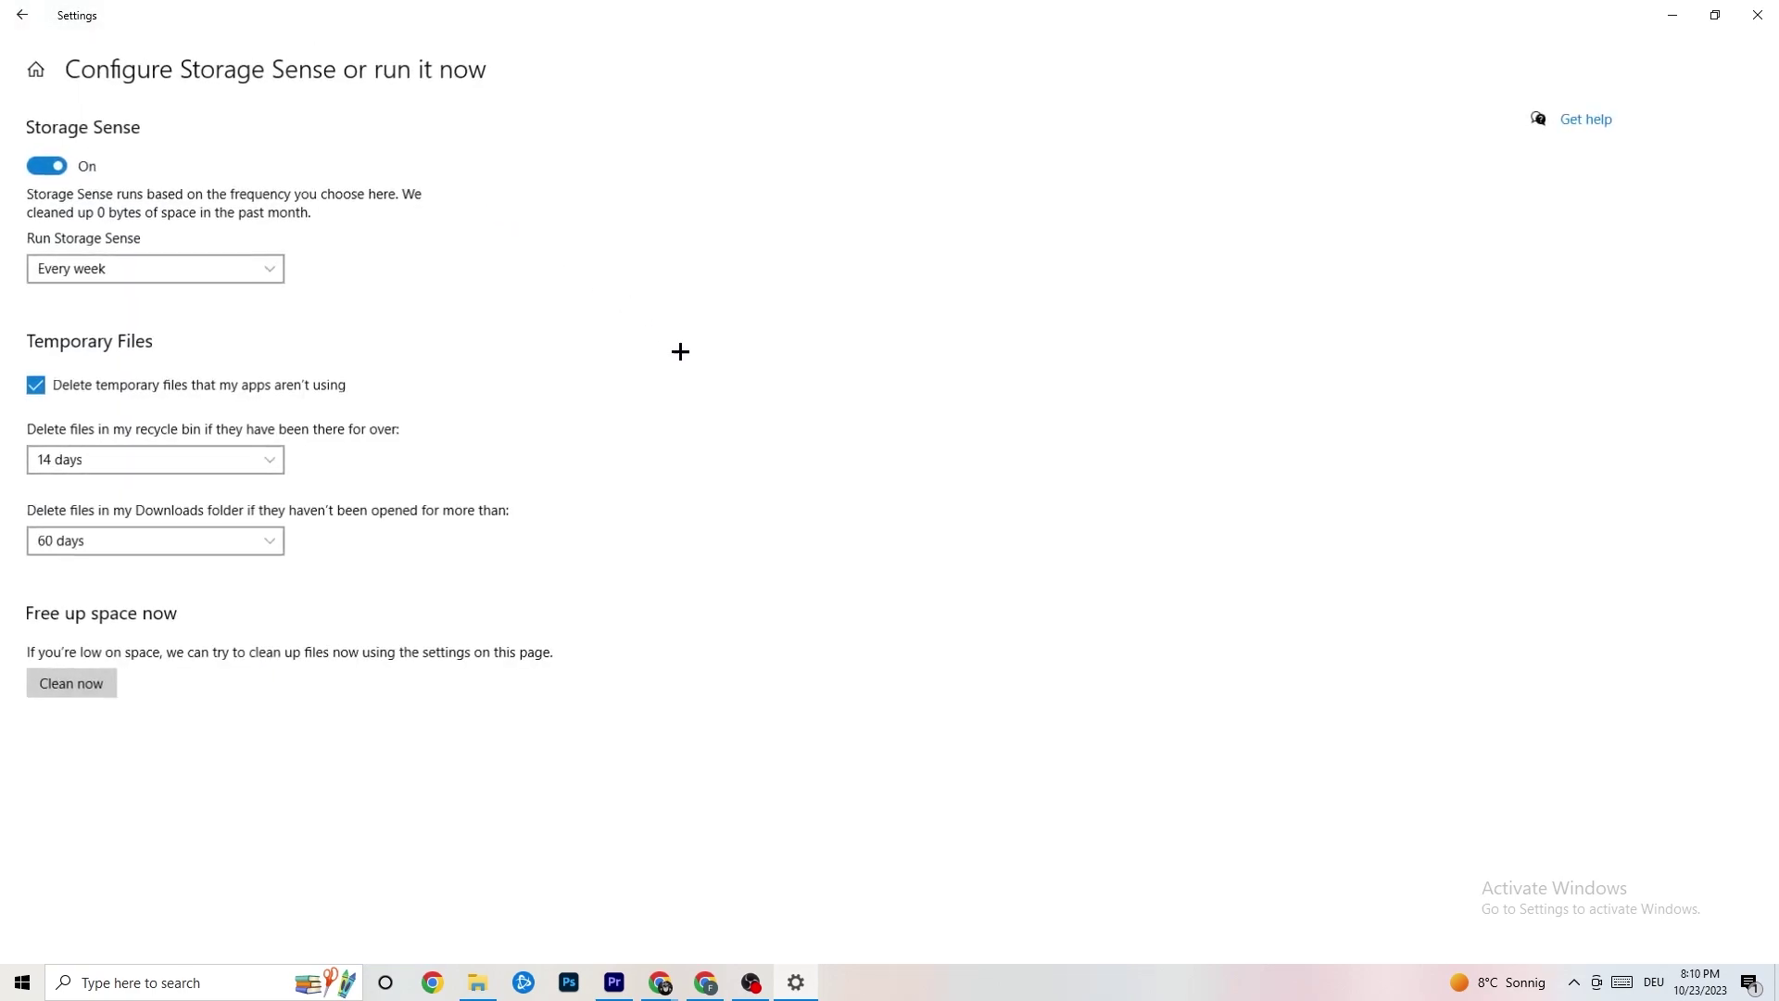
left_click(246, 271)
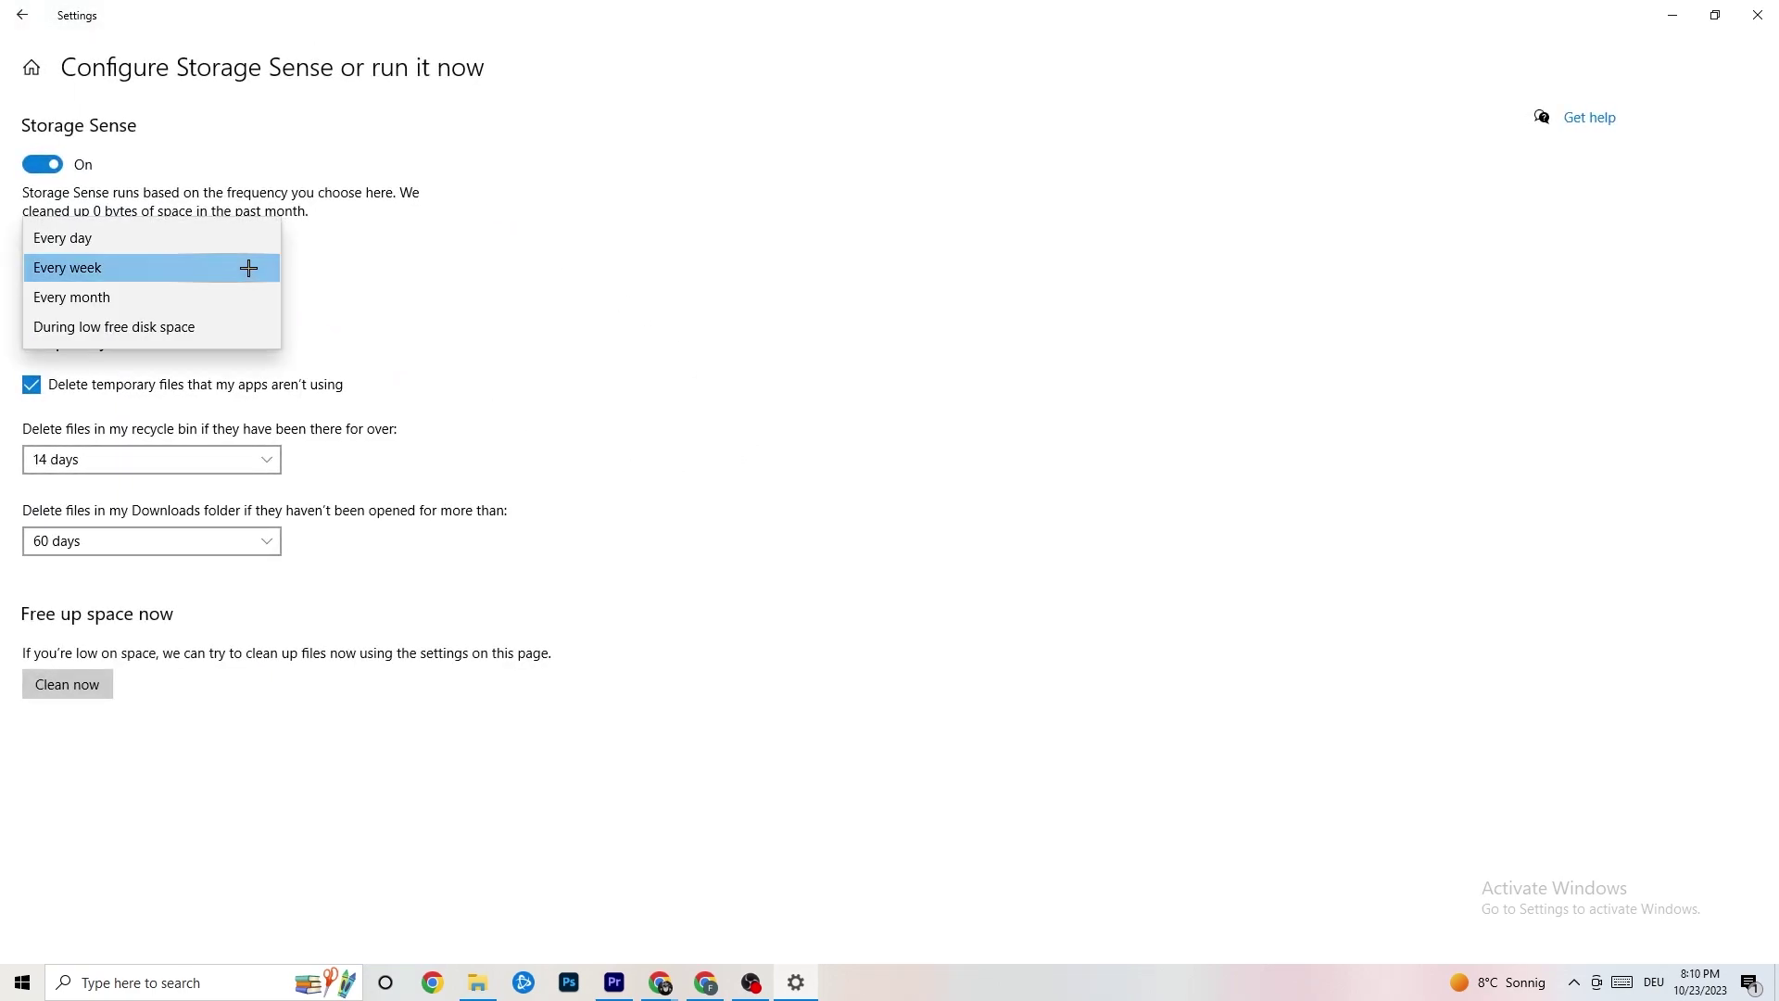
left_click(553, 264)
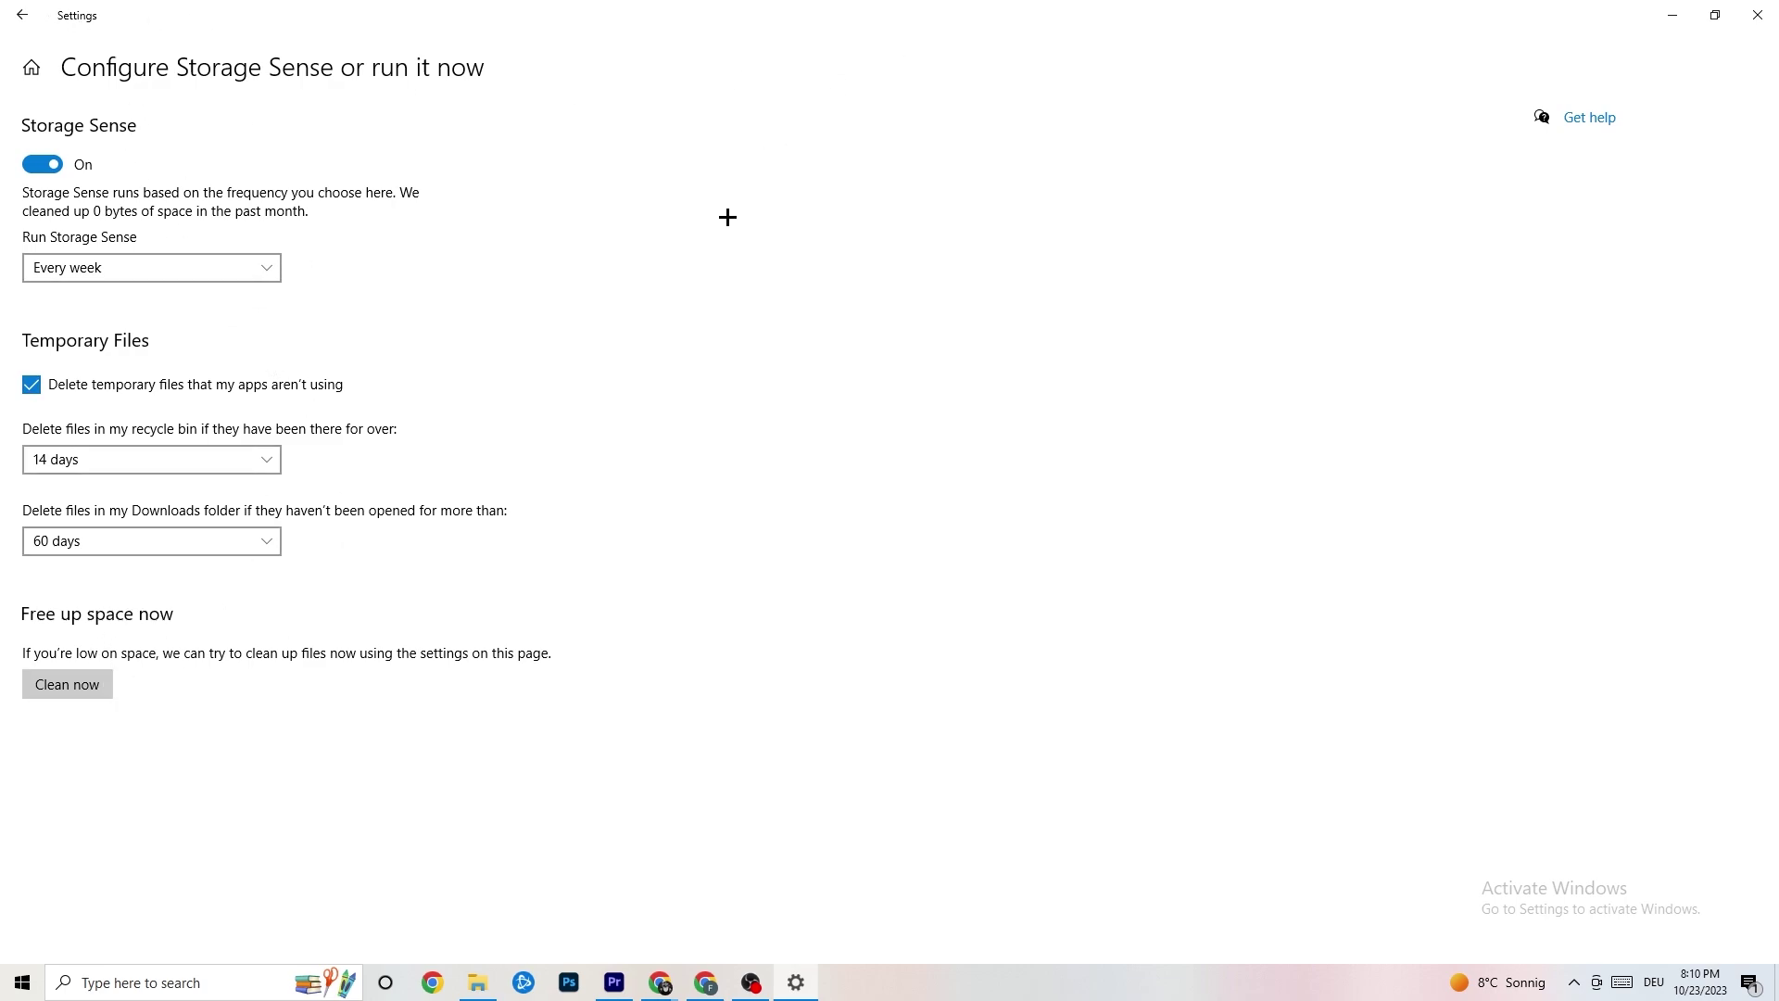
left_click(29, 20)
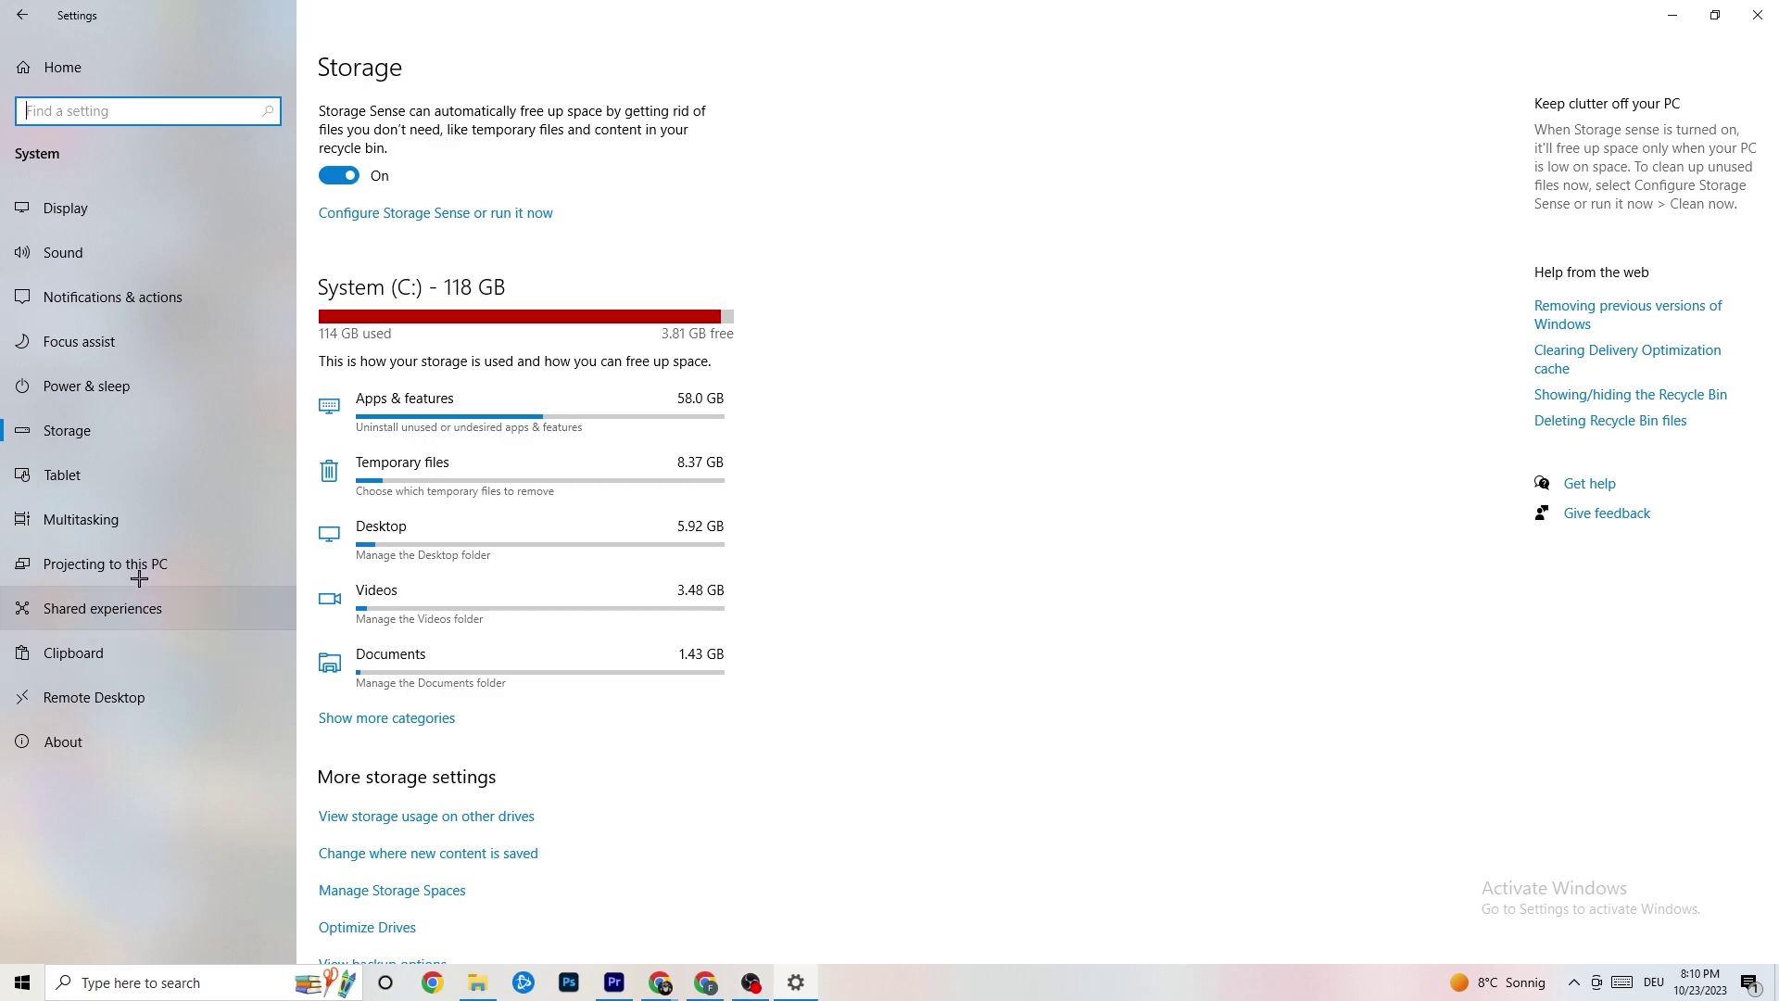
Look through the Apps & features and Default apps settings.
left_click(6, 8)
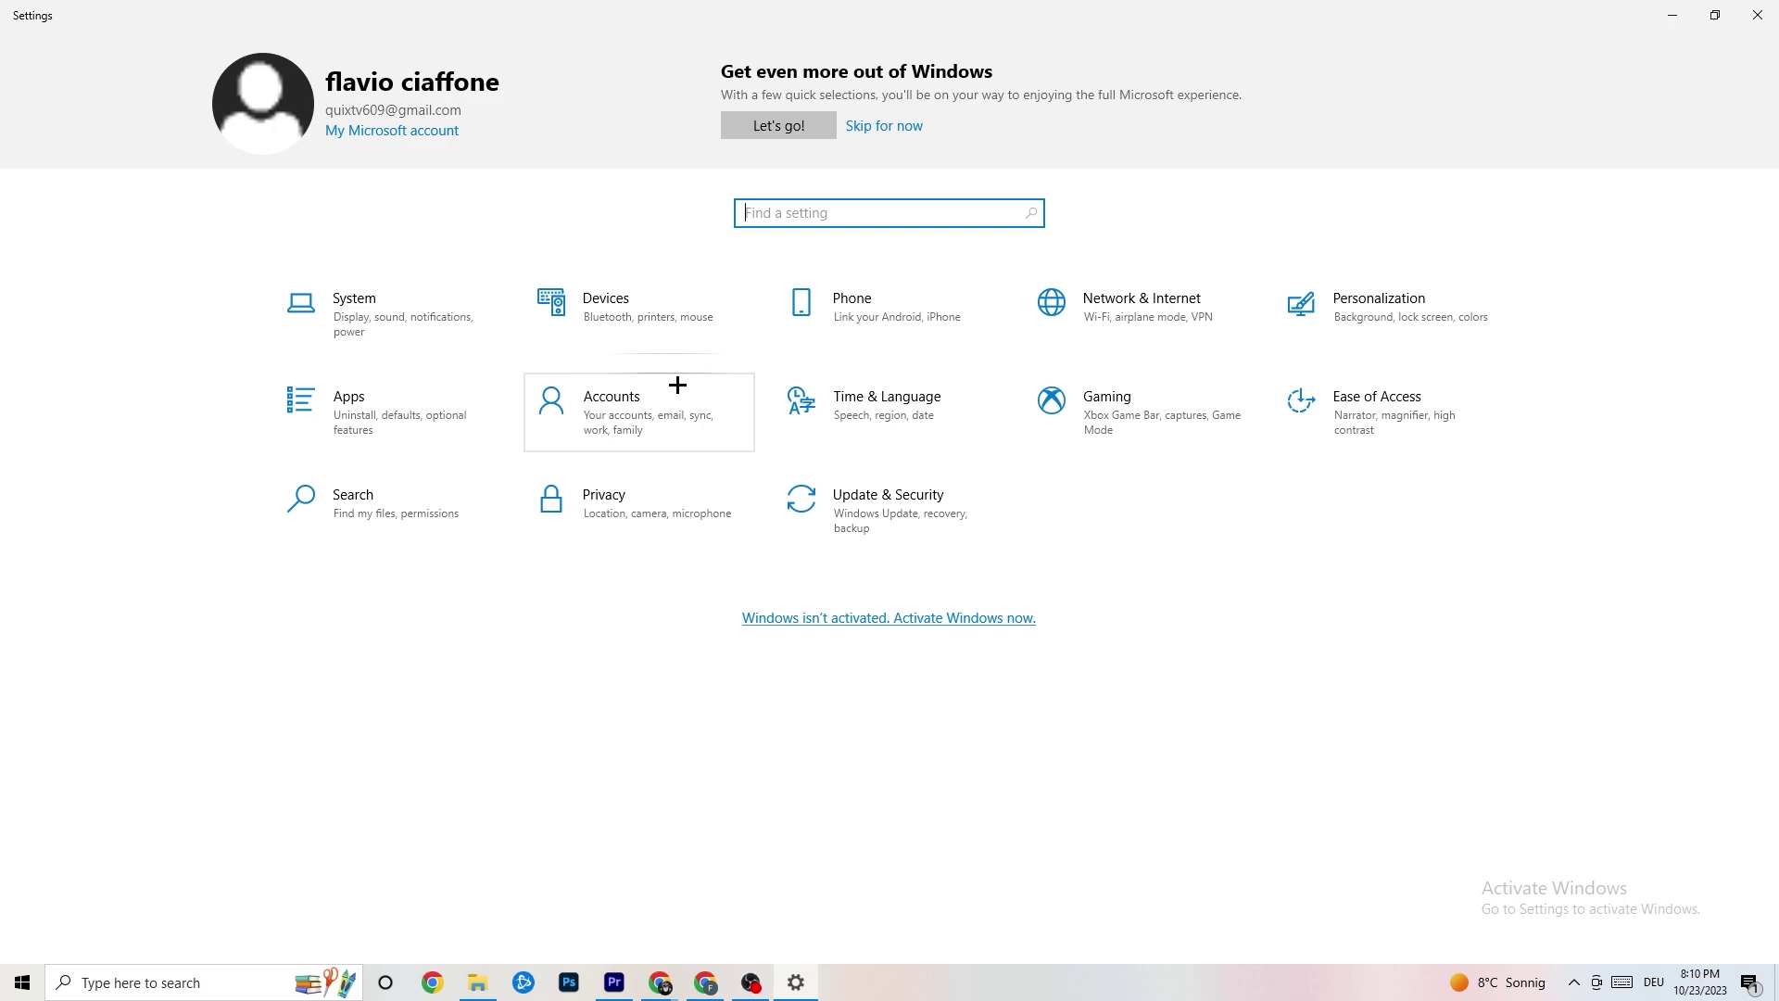
left_click(395, 408)
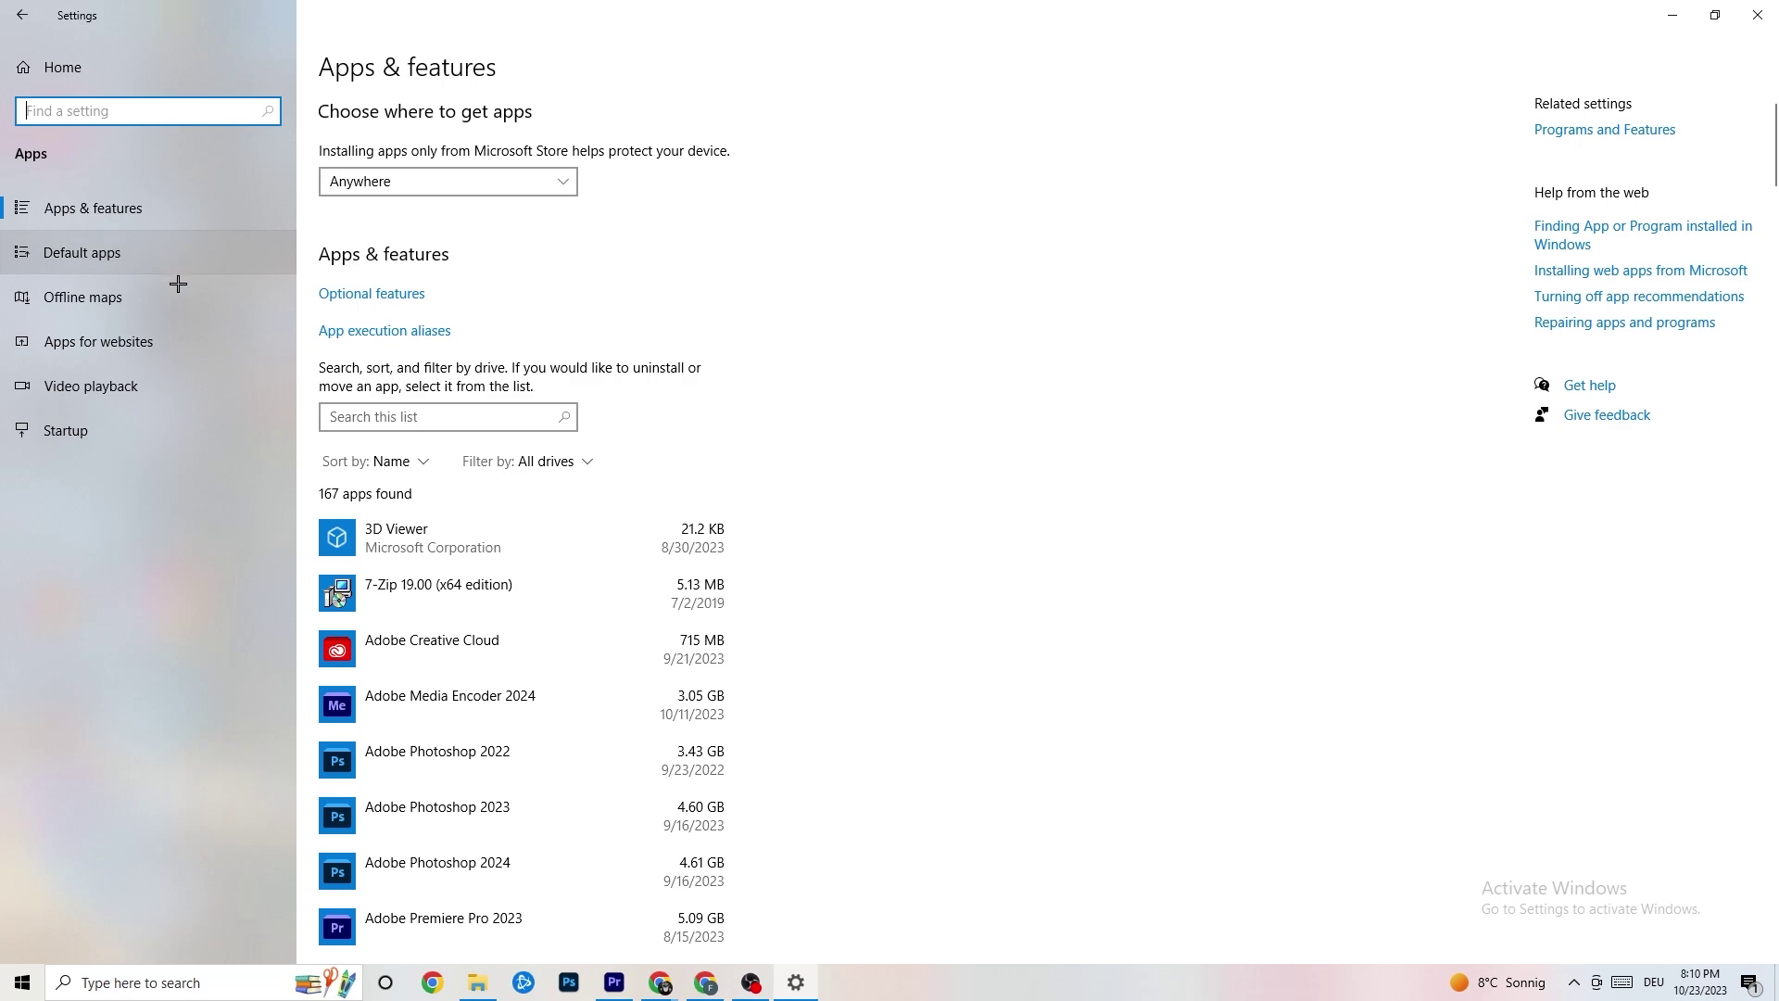
left_click(139, 255)
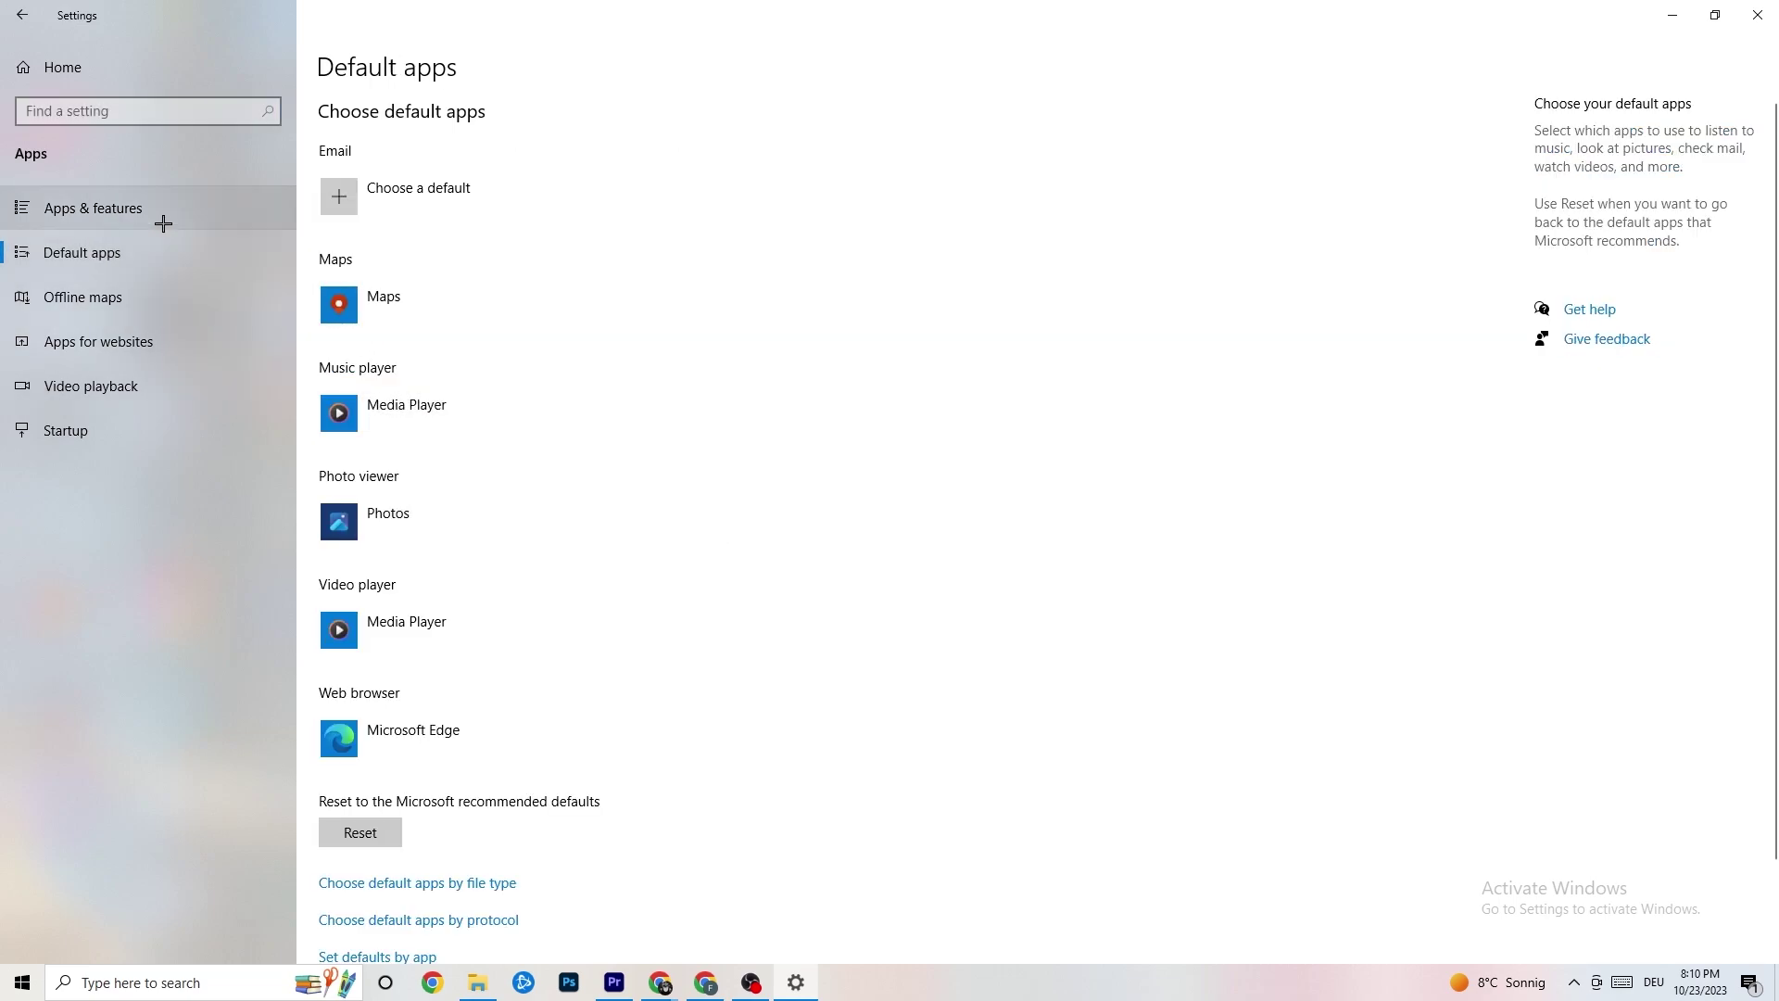
left_click(148, 213)
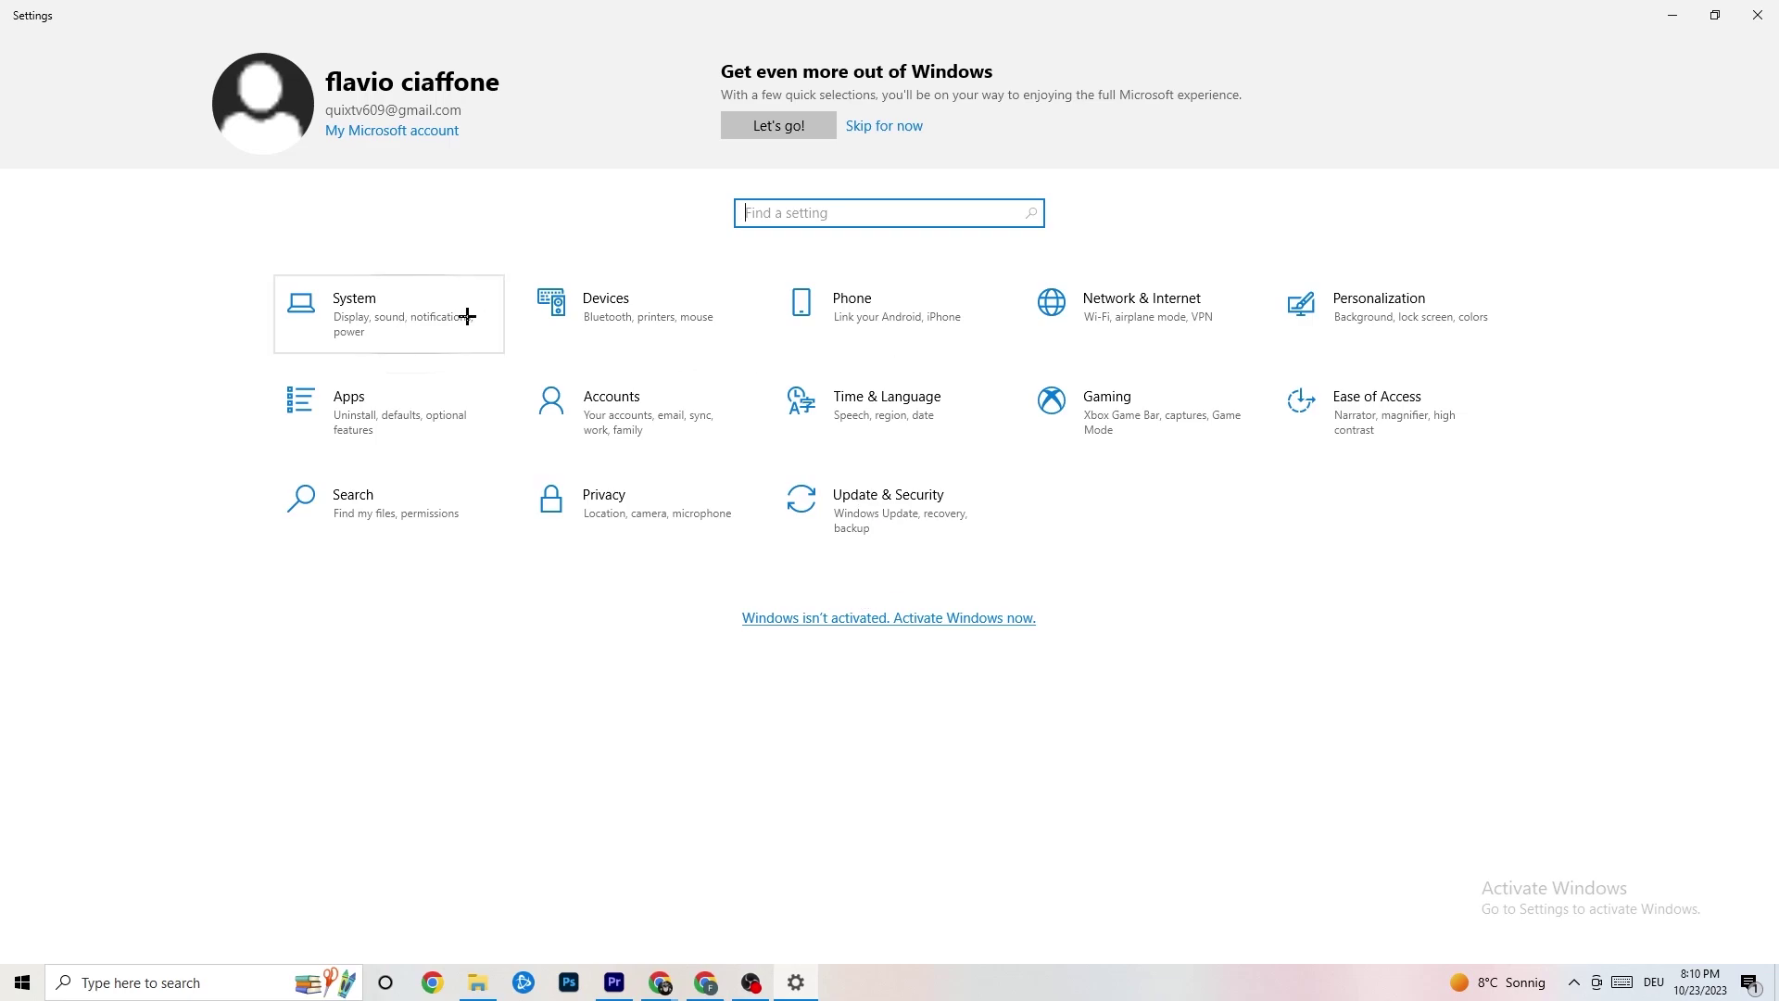
Check the Xbox Game Bar, Captures and Game Mode pages in the gaming settings.
left_click(1138, 440)
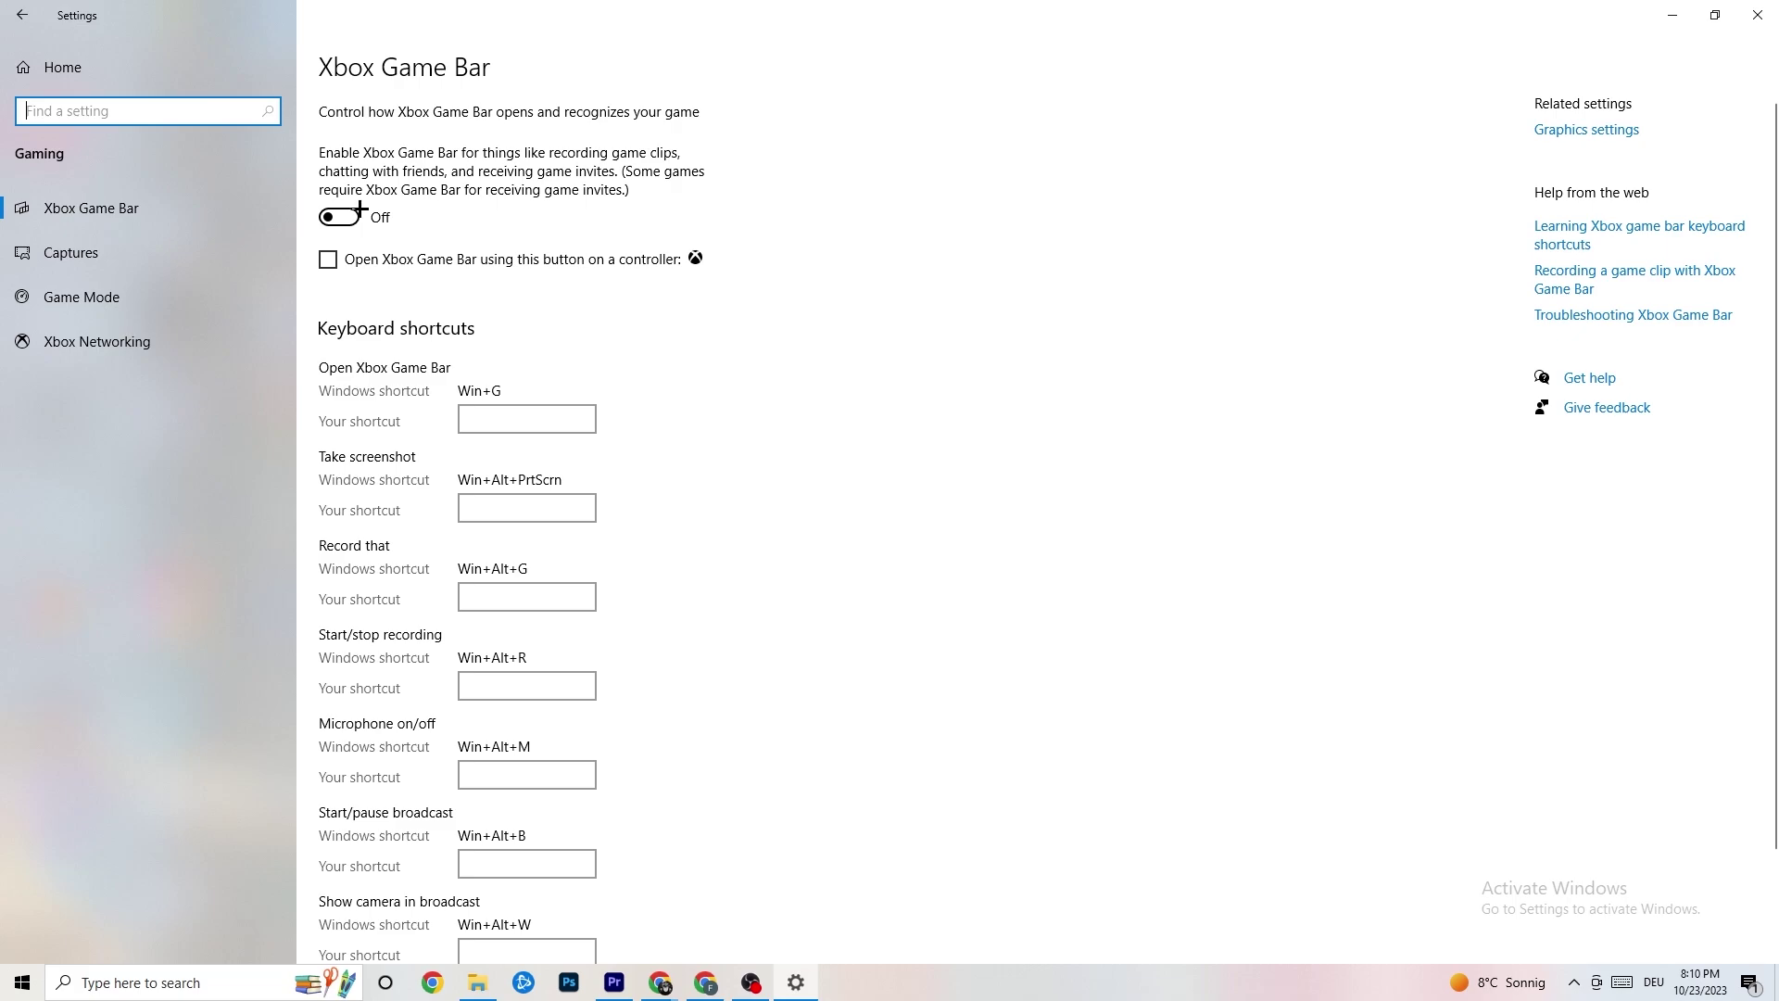
left_click(171, 252)
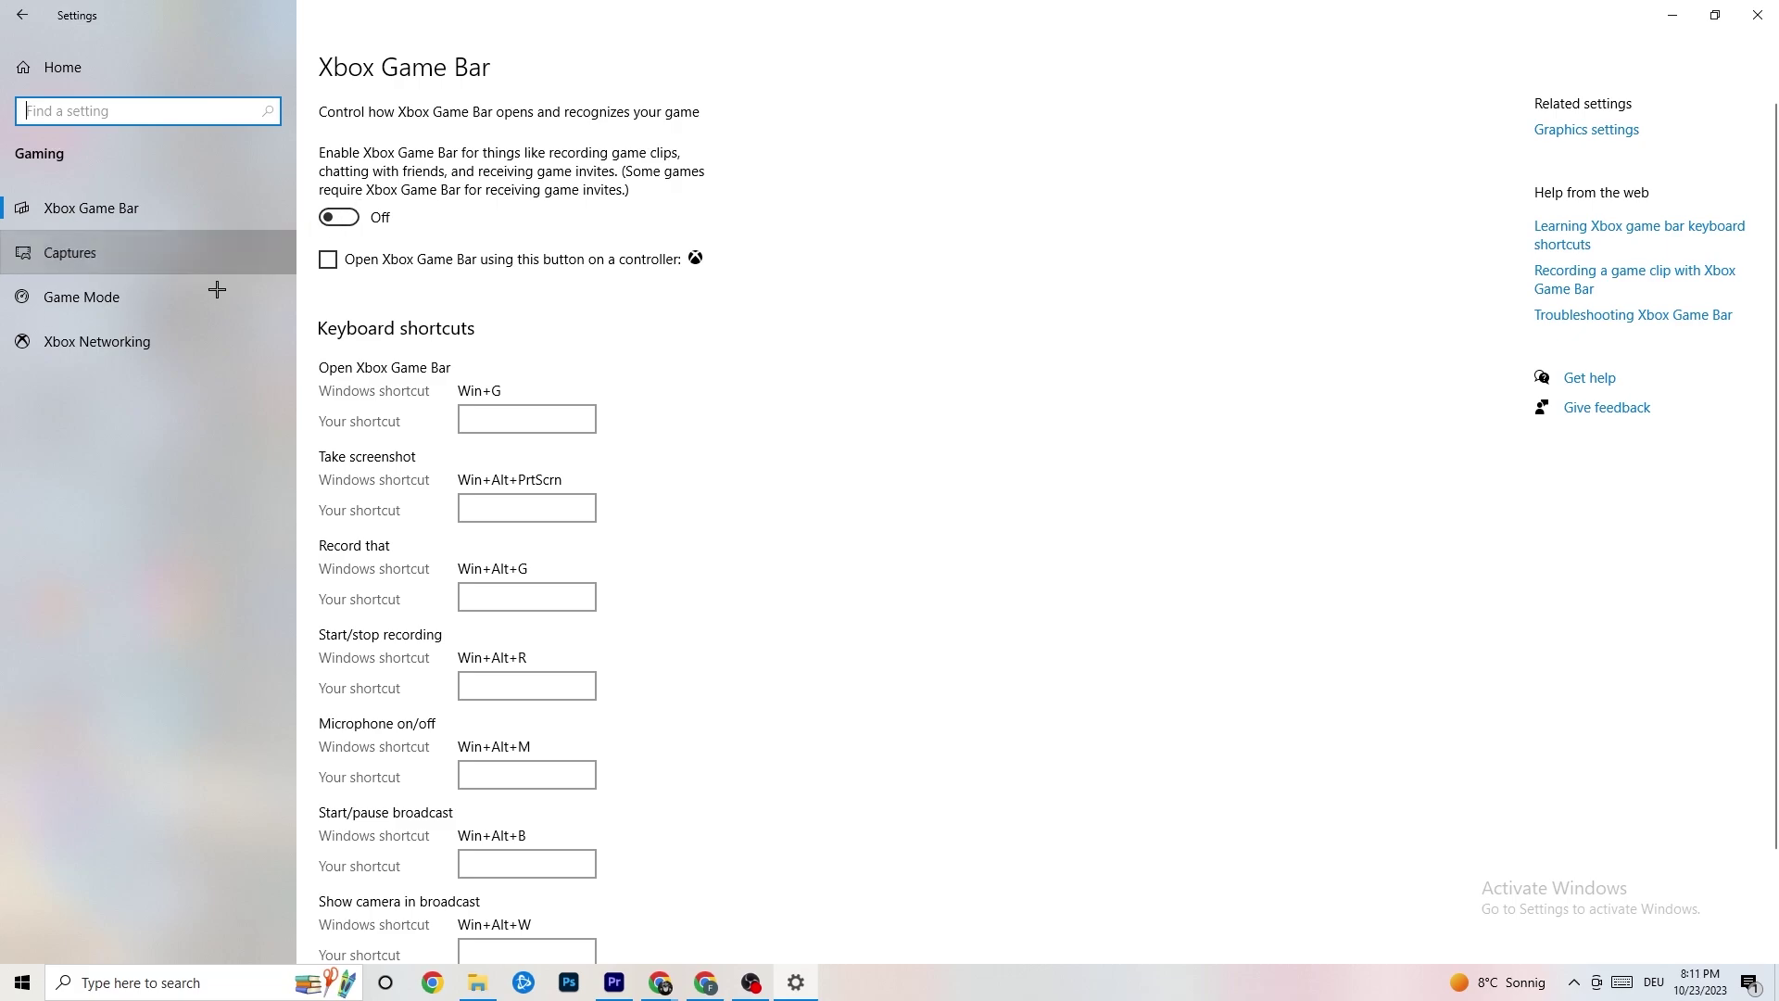
scroll(615, 393, "down", 3)
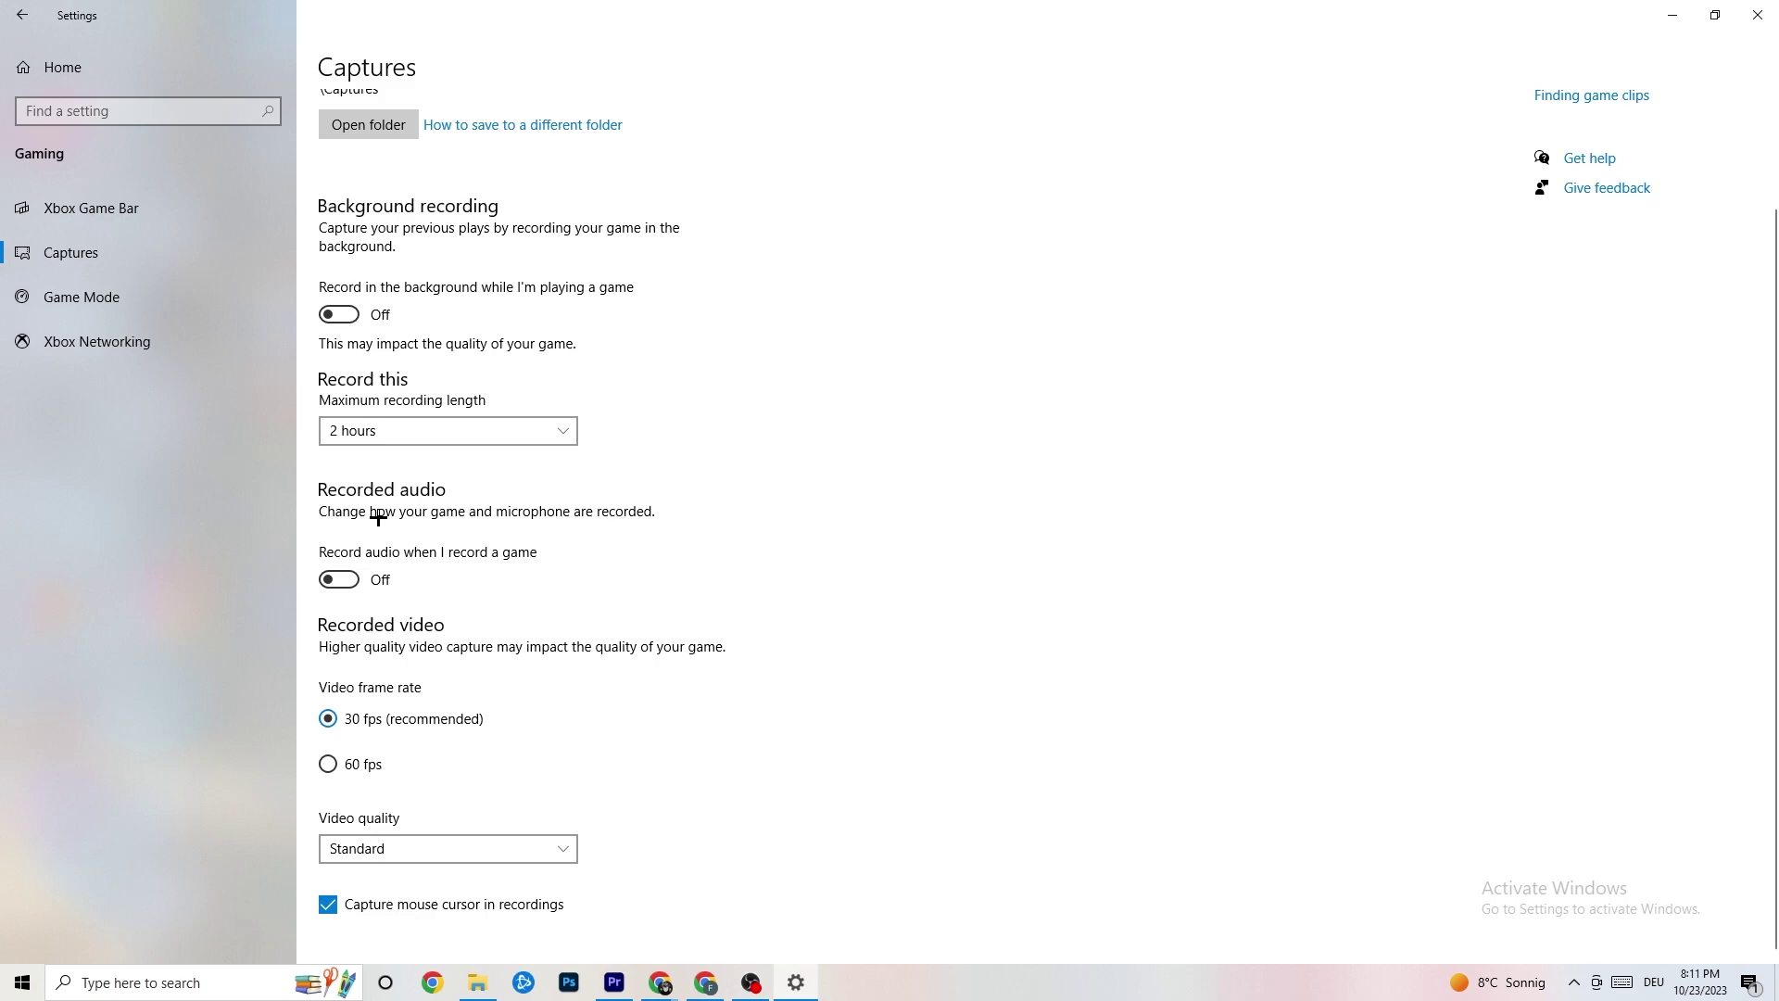
left_click(118, 293)
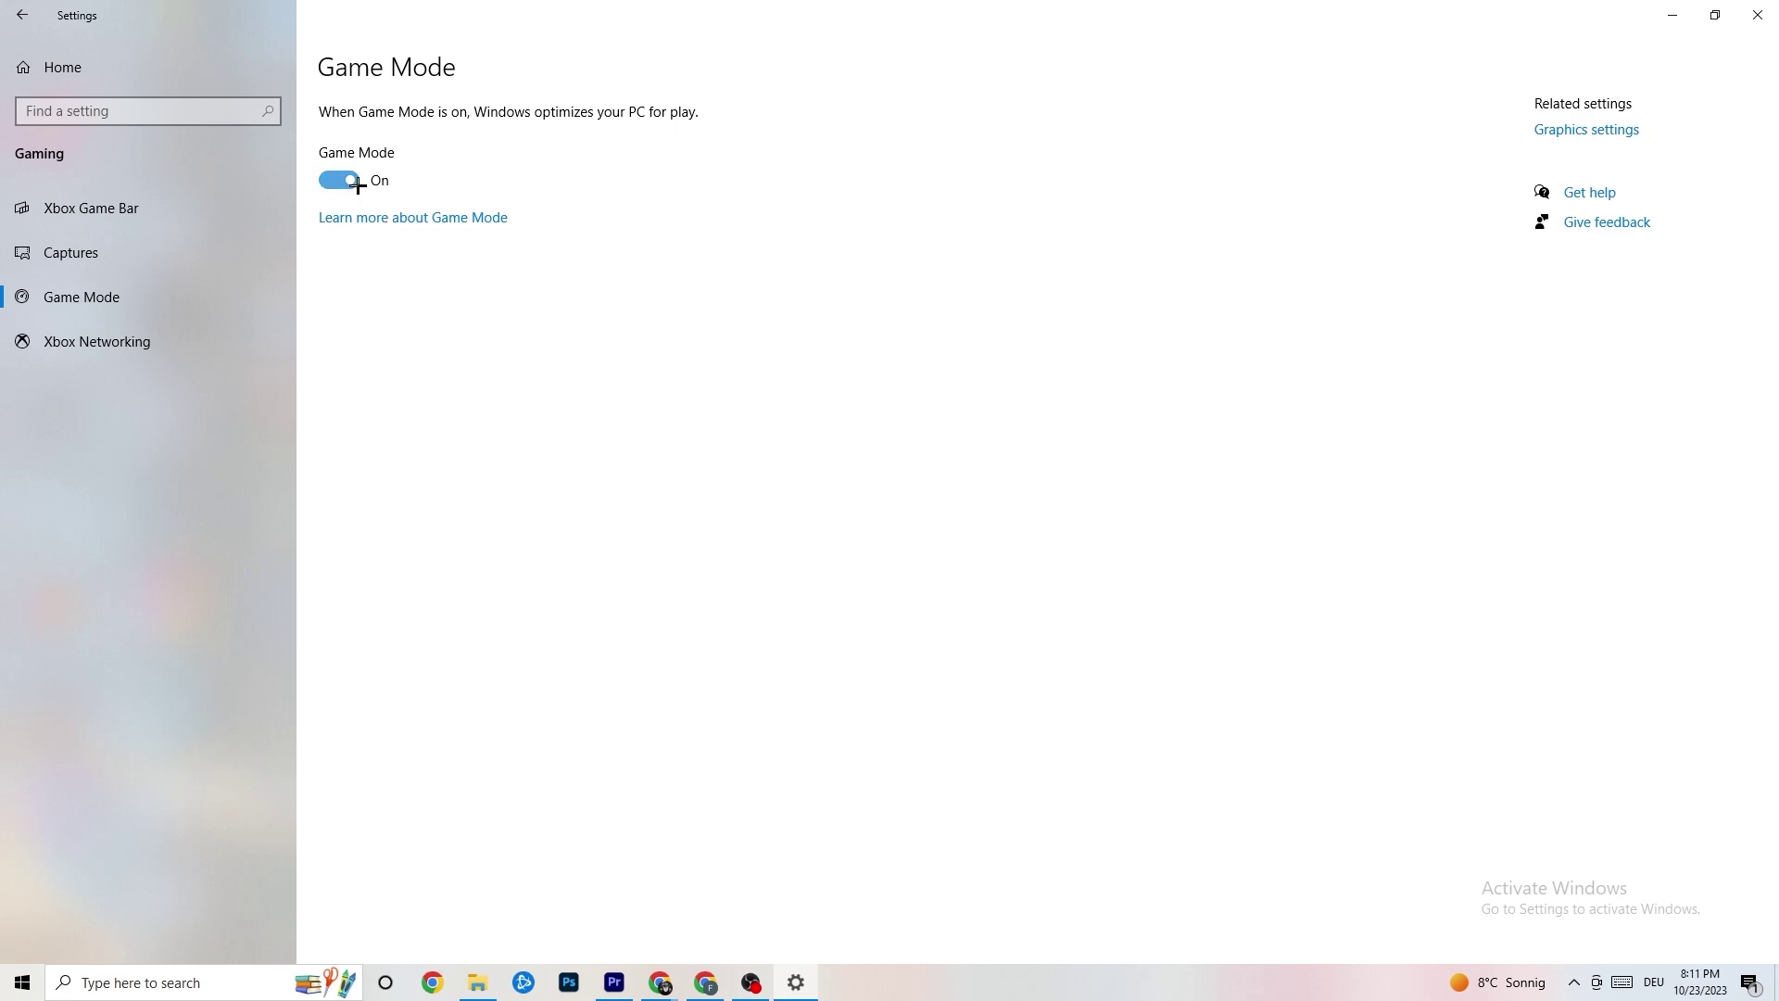
Return to the Settings home page and open Update & Security.
left_click(73, 70)
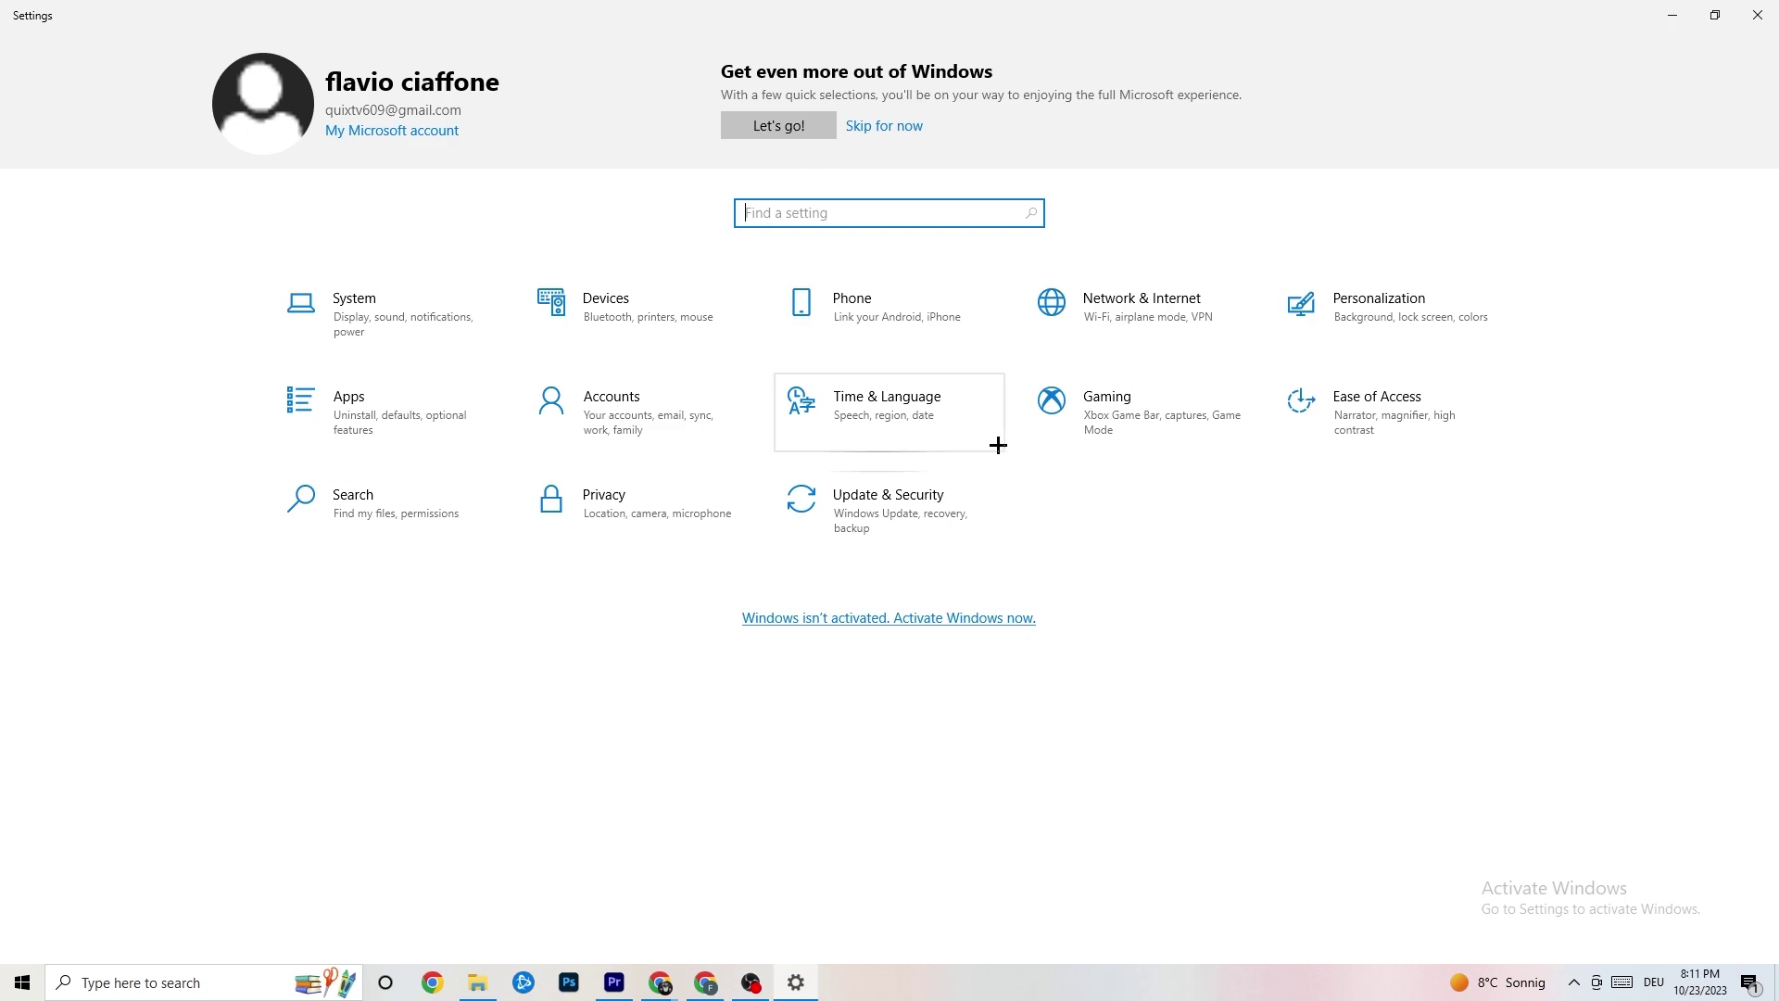
left_click(902, 501)
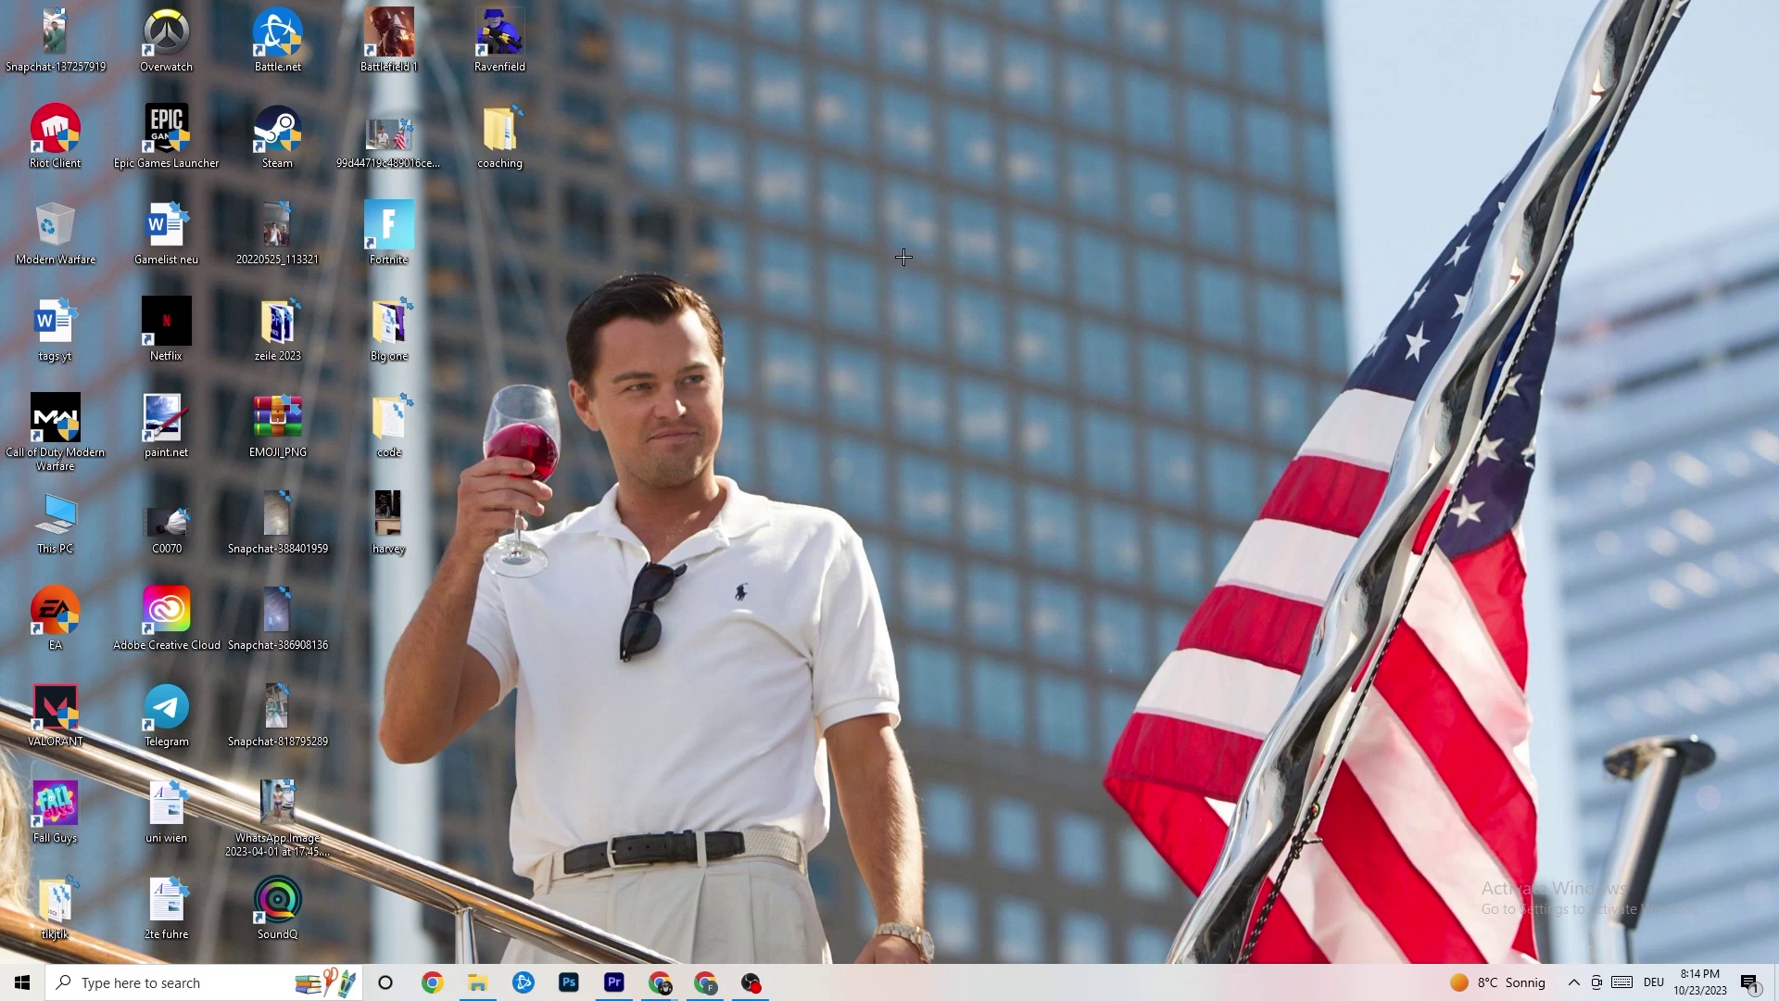
Open NVIDIA Control Panel and examine the options for adjusting image settings with preview, including the performance and quality preference.
right_click(797, 242)
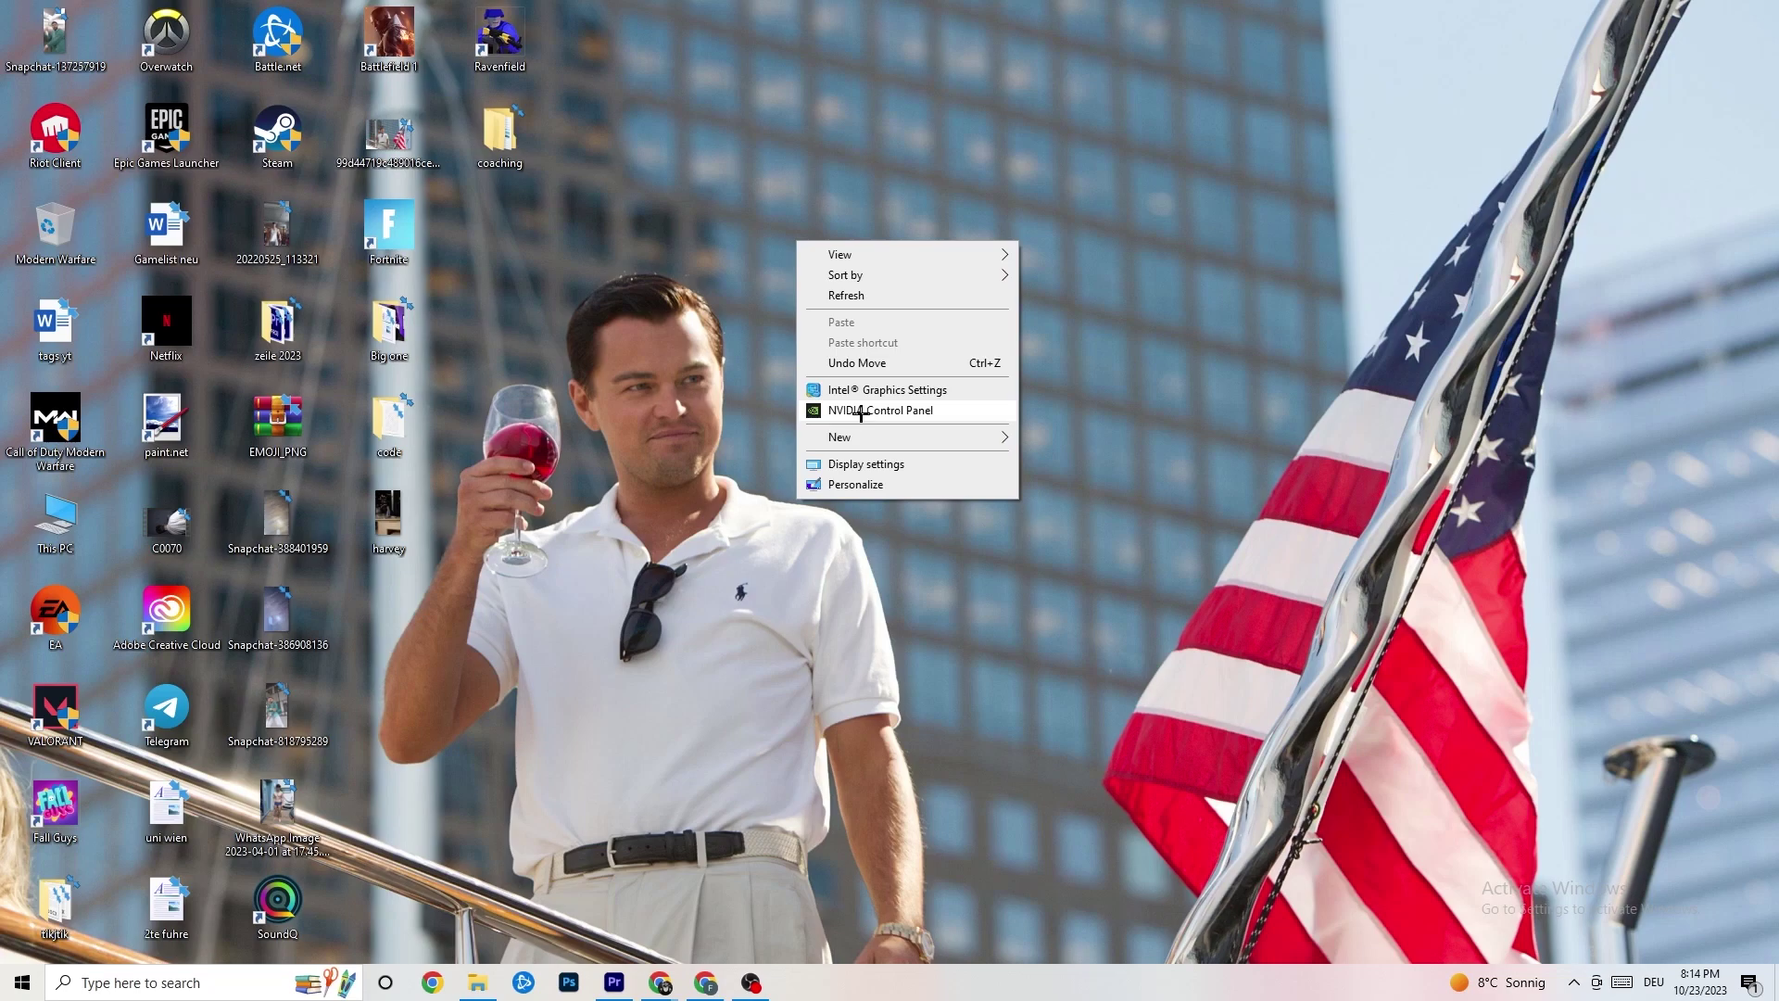
left_click(860, 411)
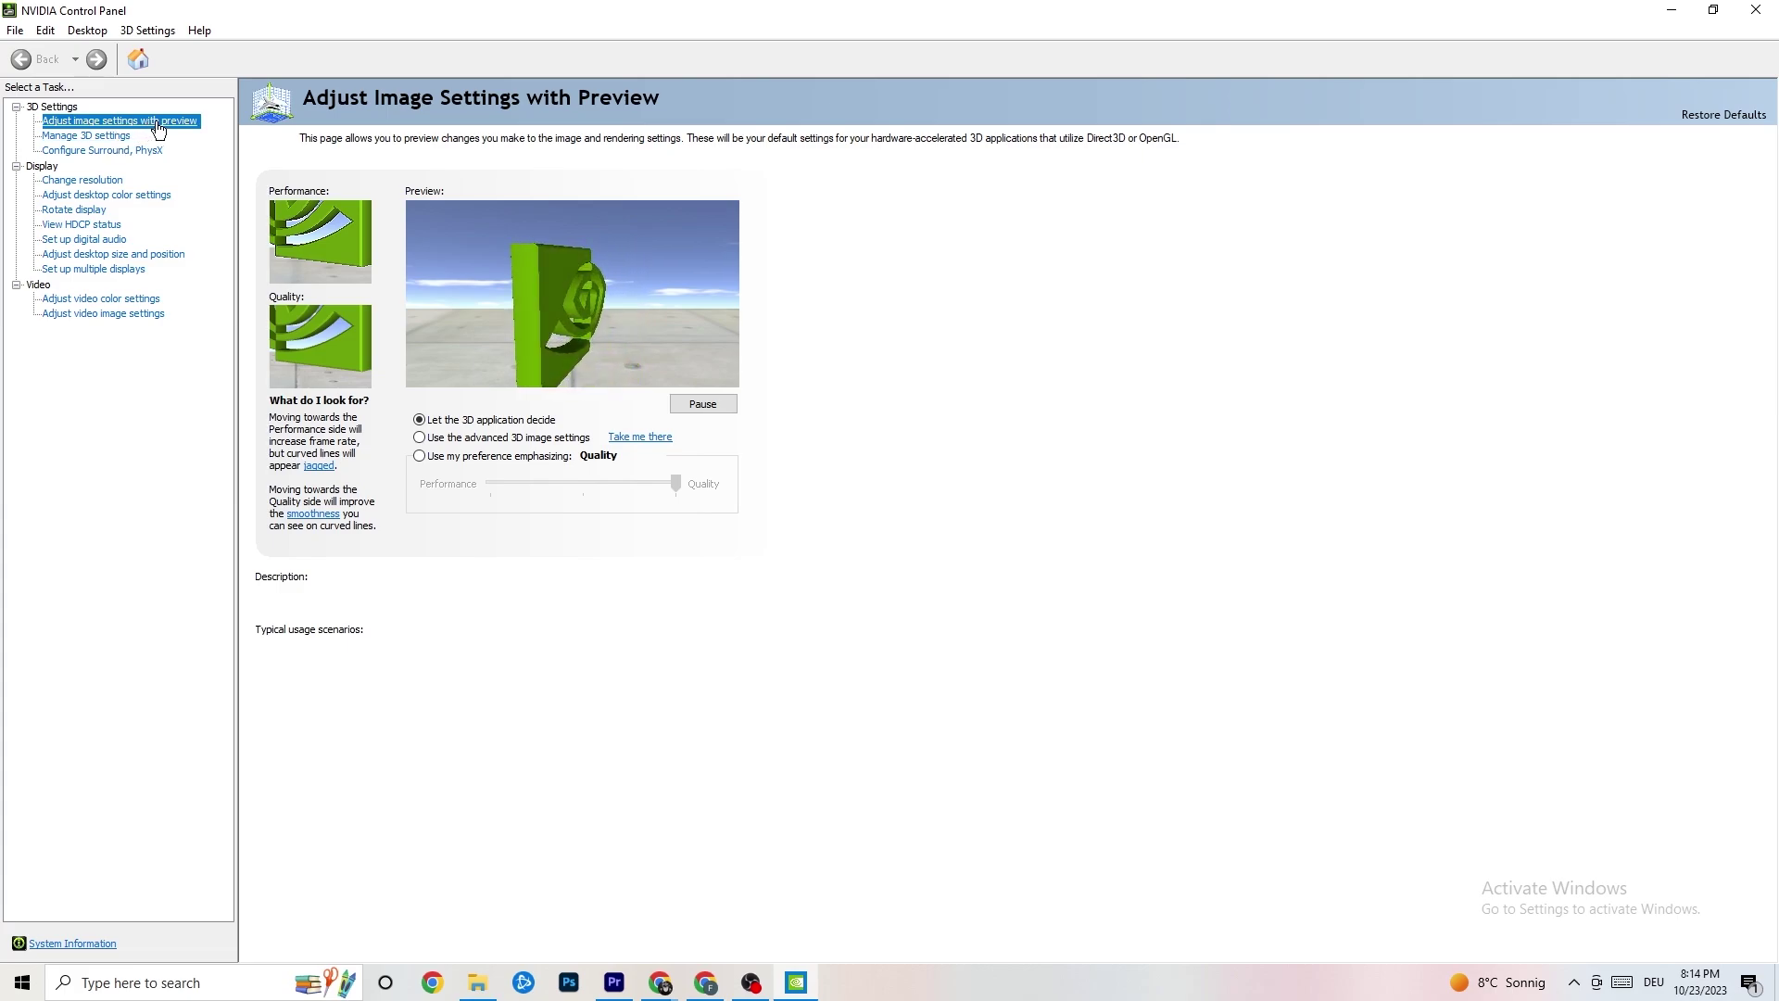
mouse_move(468, 428)
mouse_move(484, 485)
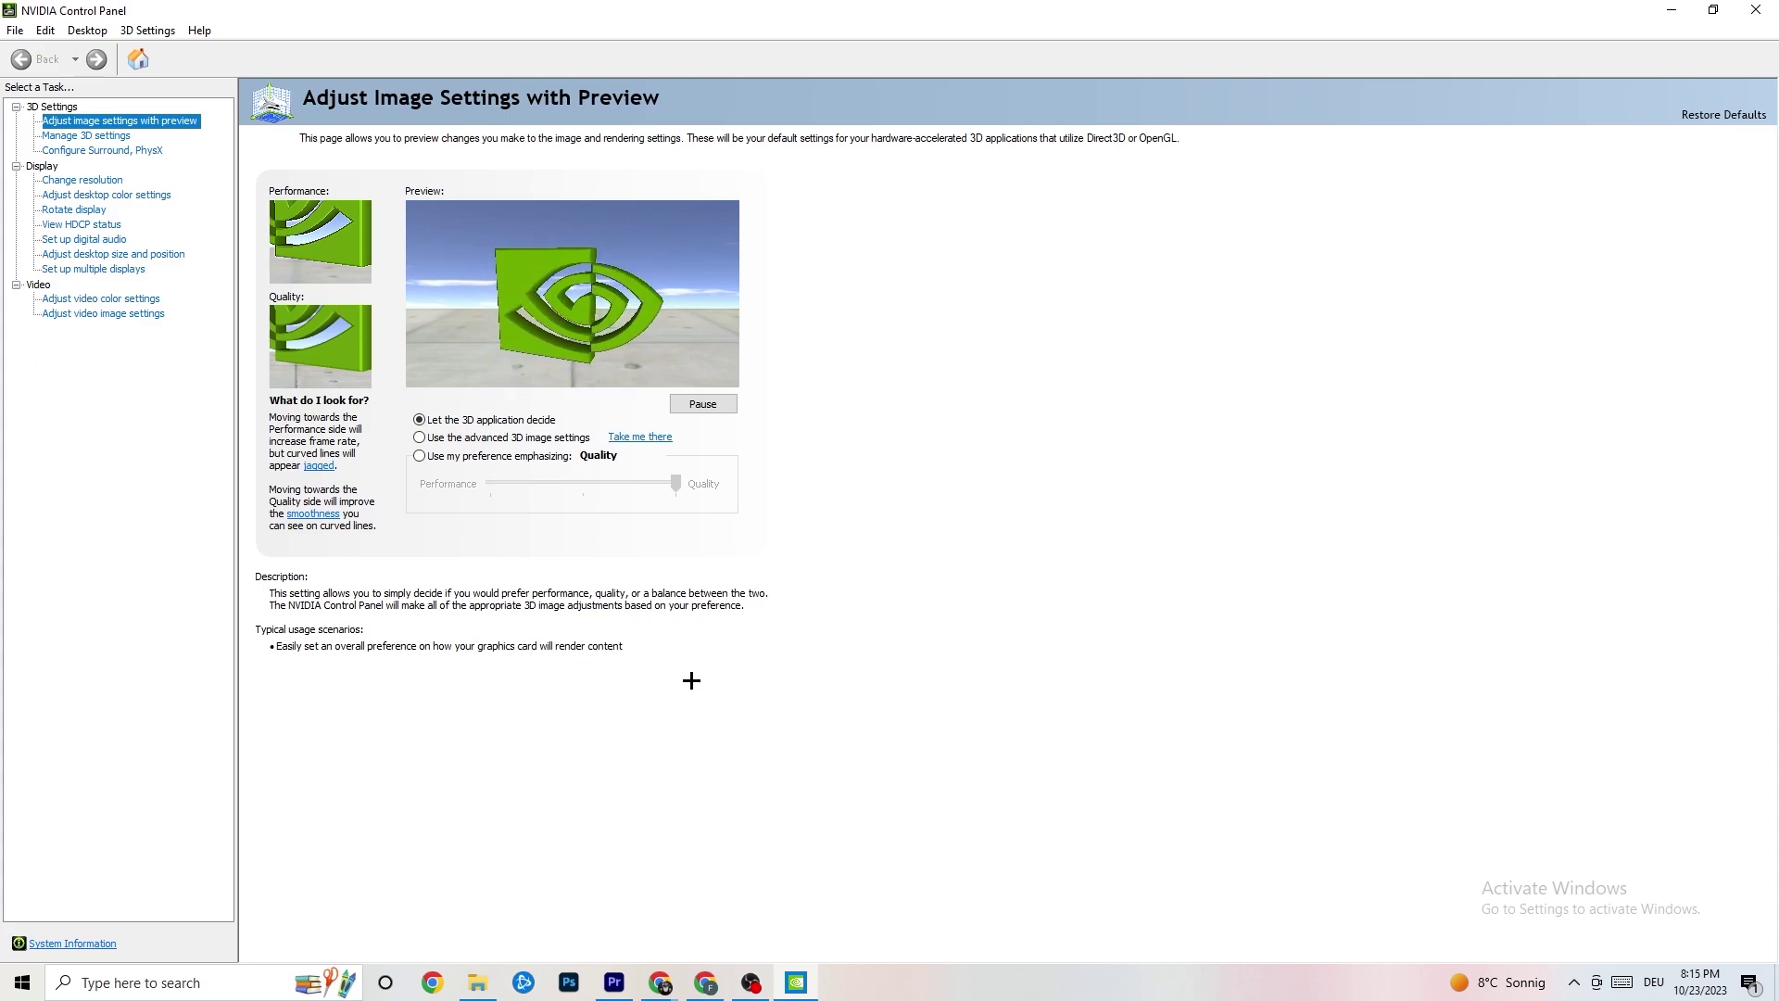
Review the display's resolution and refresh rate options in NVIDIA Control Panel, and close it without changing anything.
left_click(76, 182)
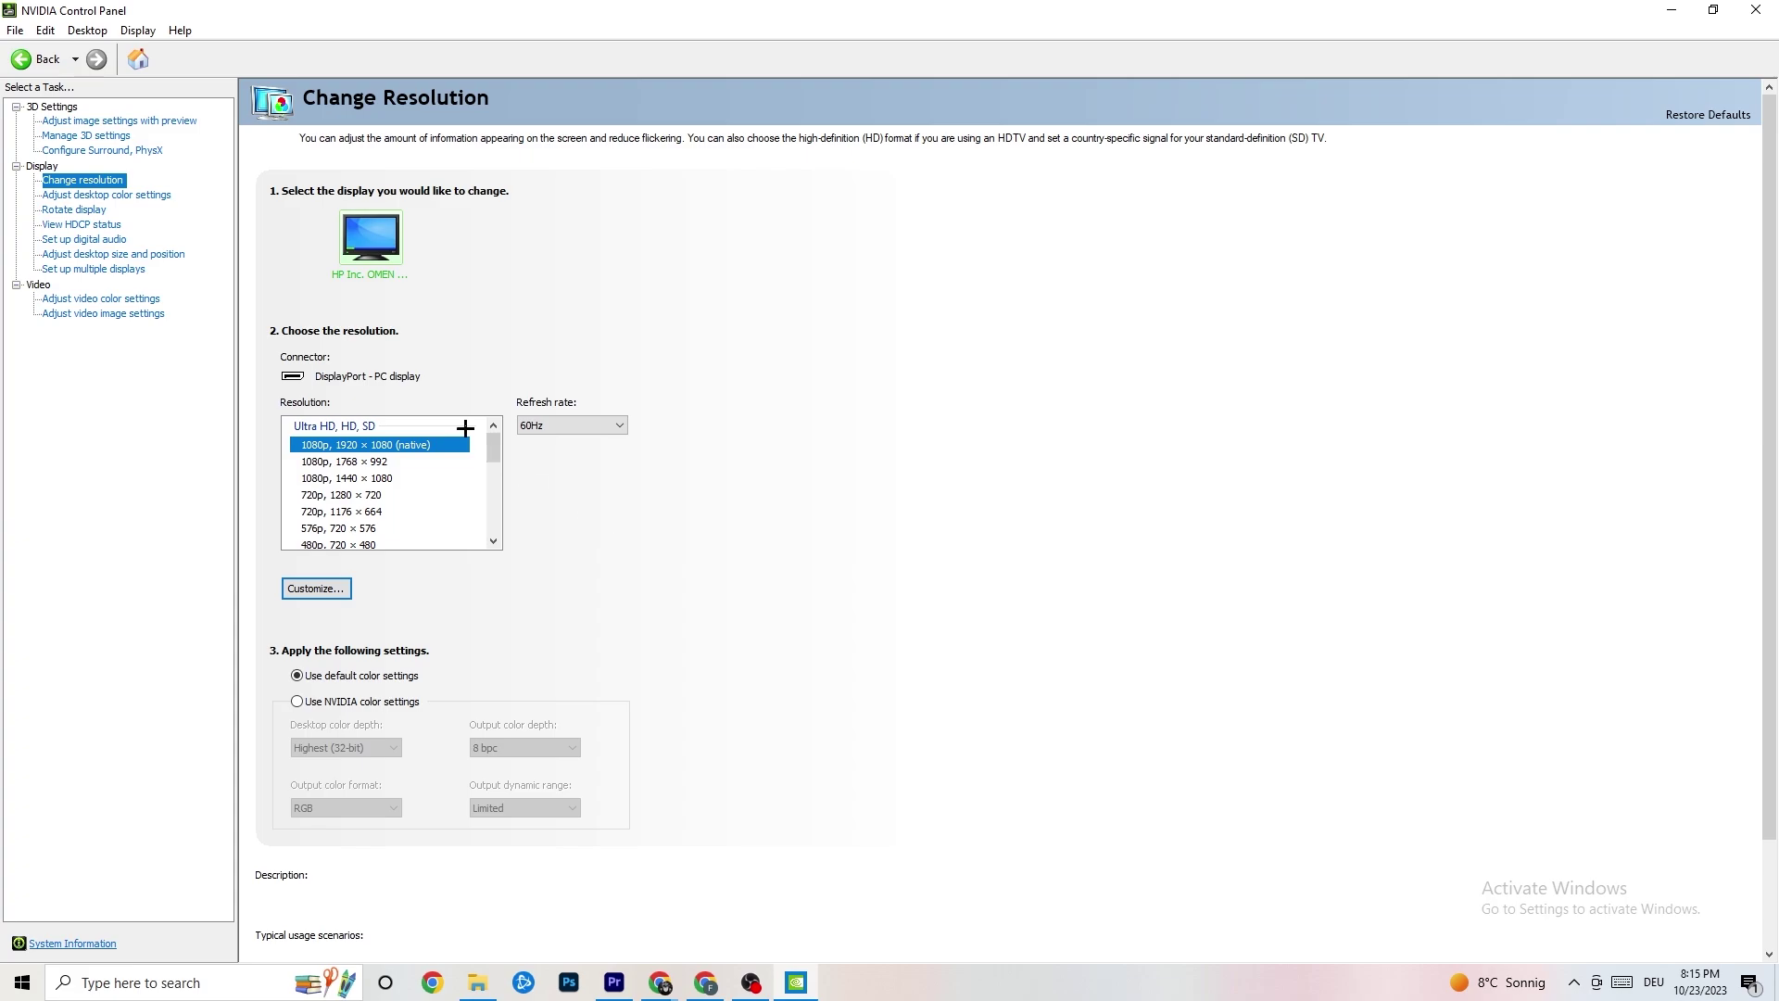
mouse_move(433, 456)
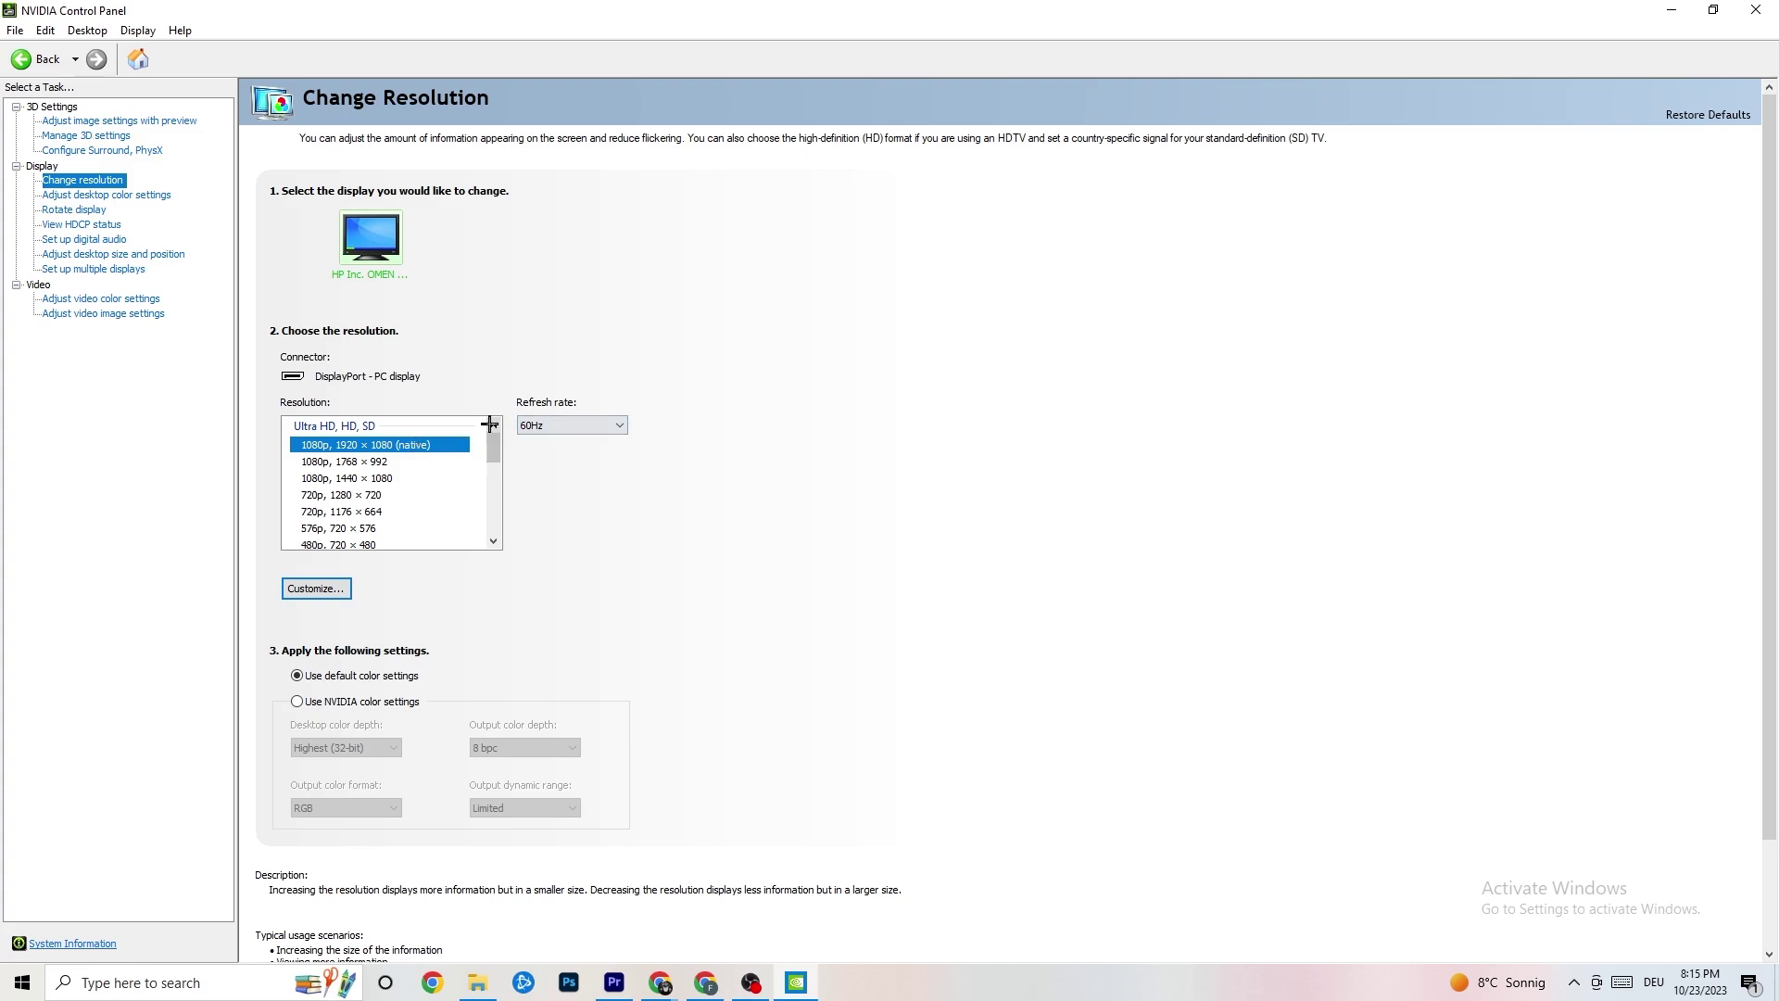
scroll(493, 449, "down", 1)
scroll(493, 449, "up", 1)
key("alt+F4")
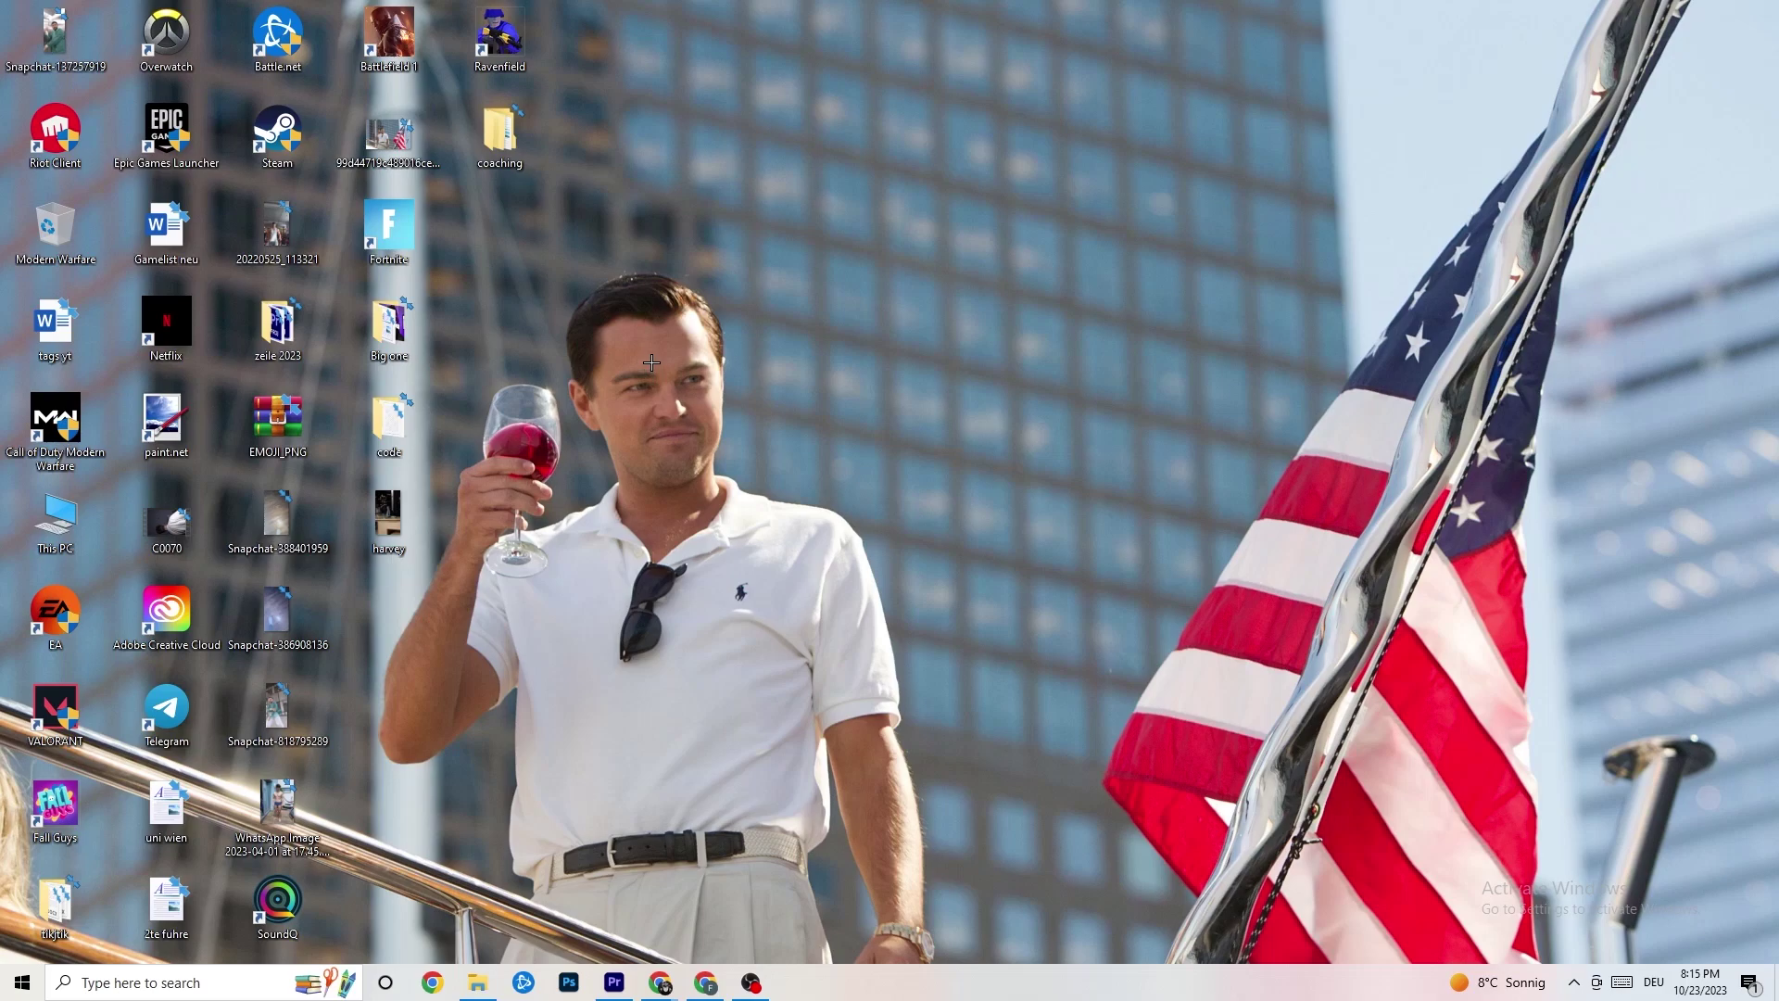
Look at the computer's Sleep, Shut down and Restart choices without choosing one, and return to the desktop.
left_click(22, 982)
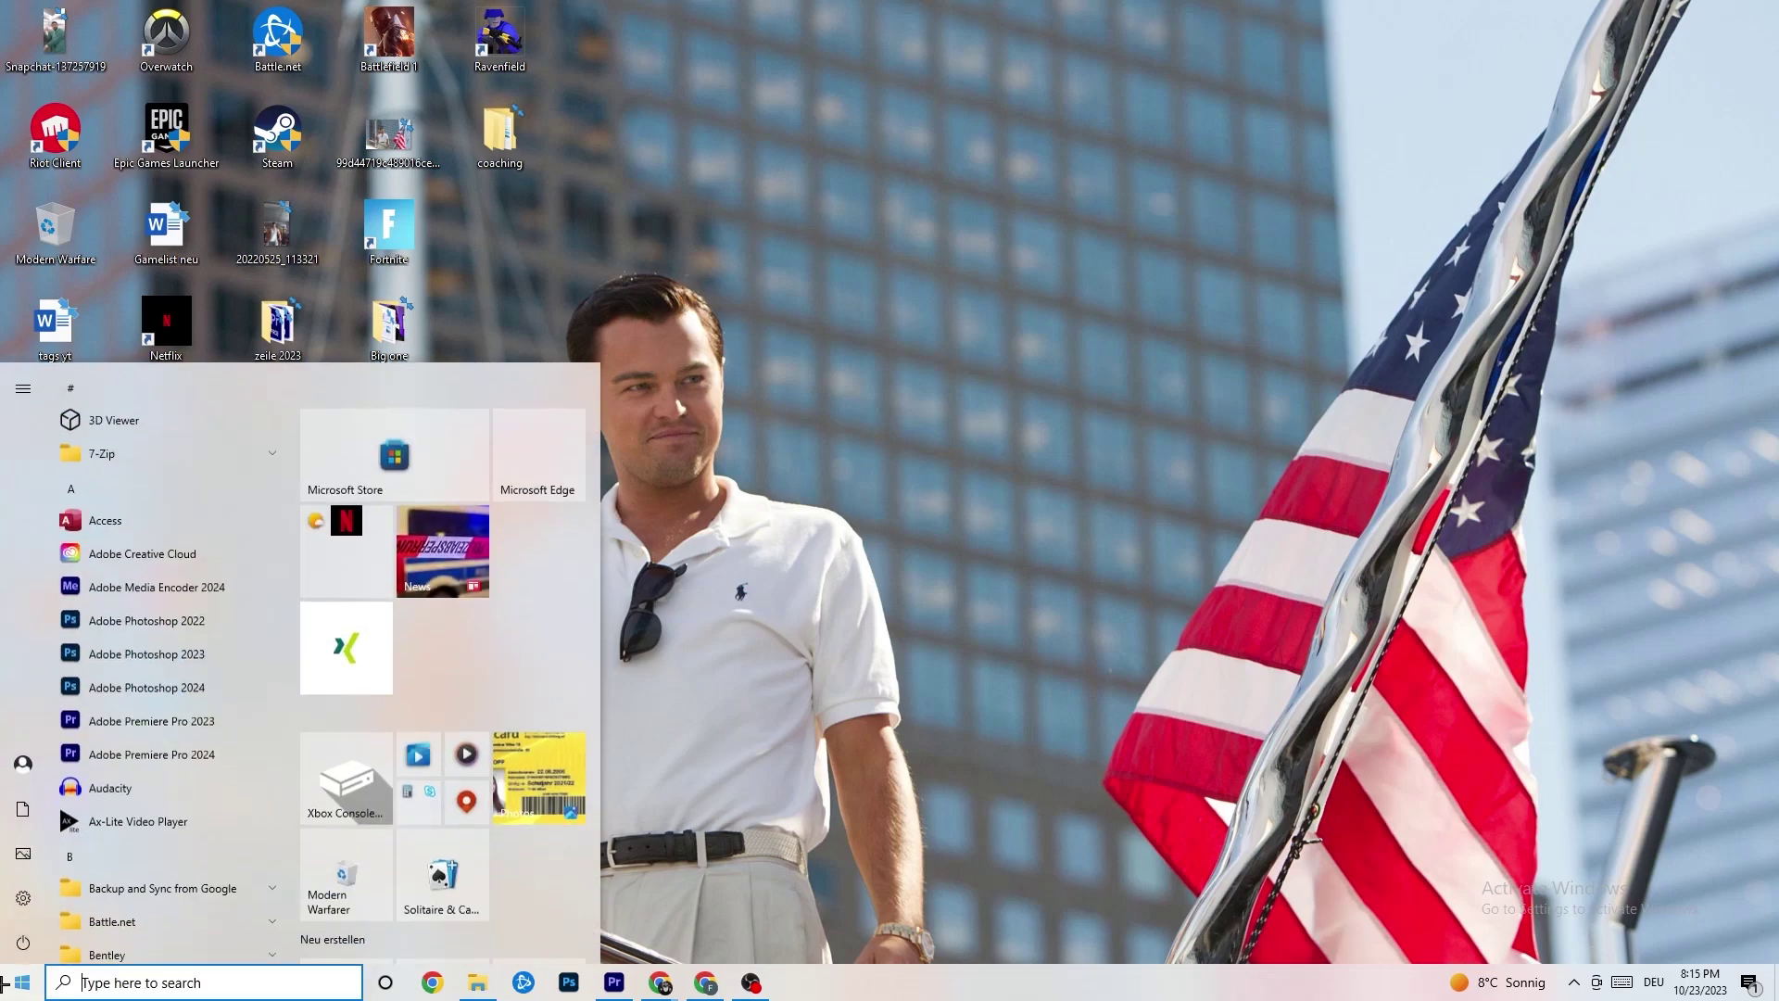
left_click(28, 940)
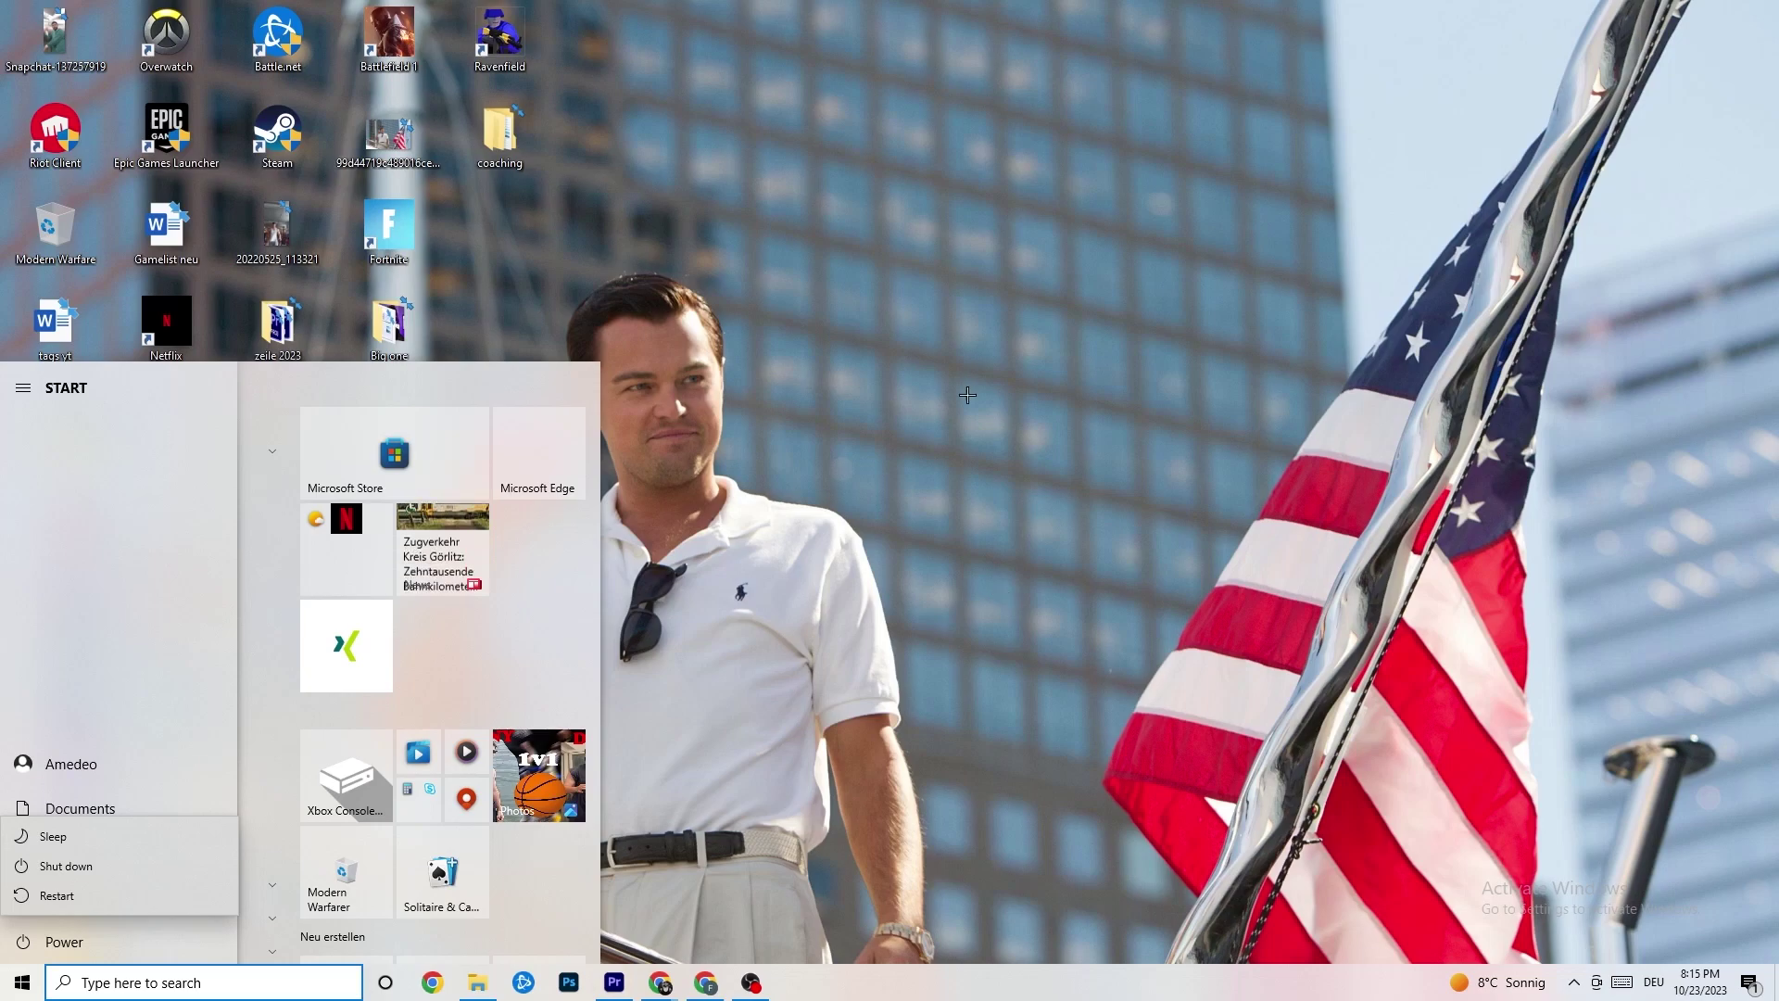
left_click(871, 373)
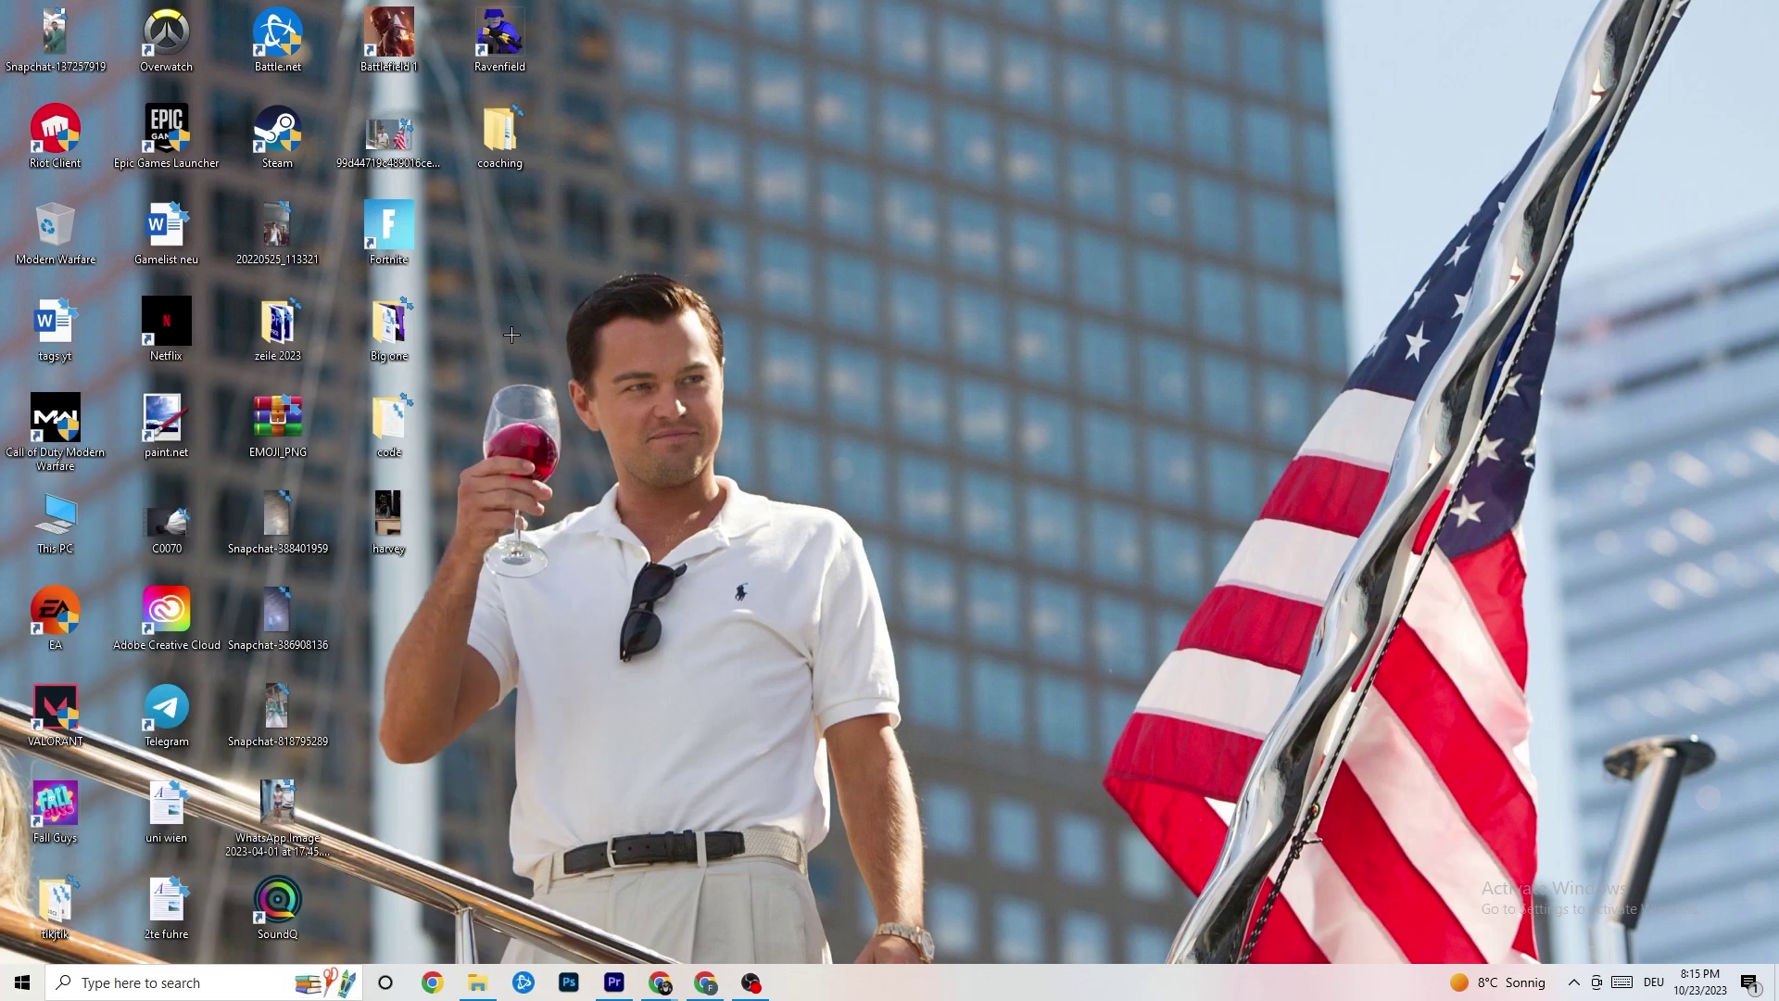